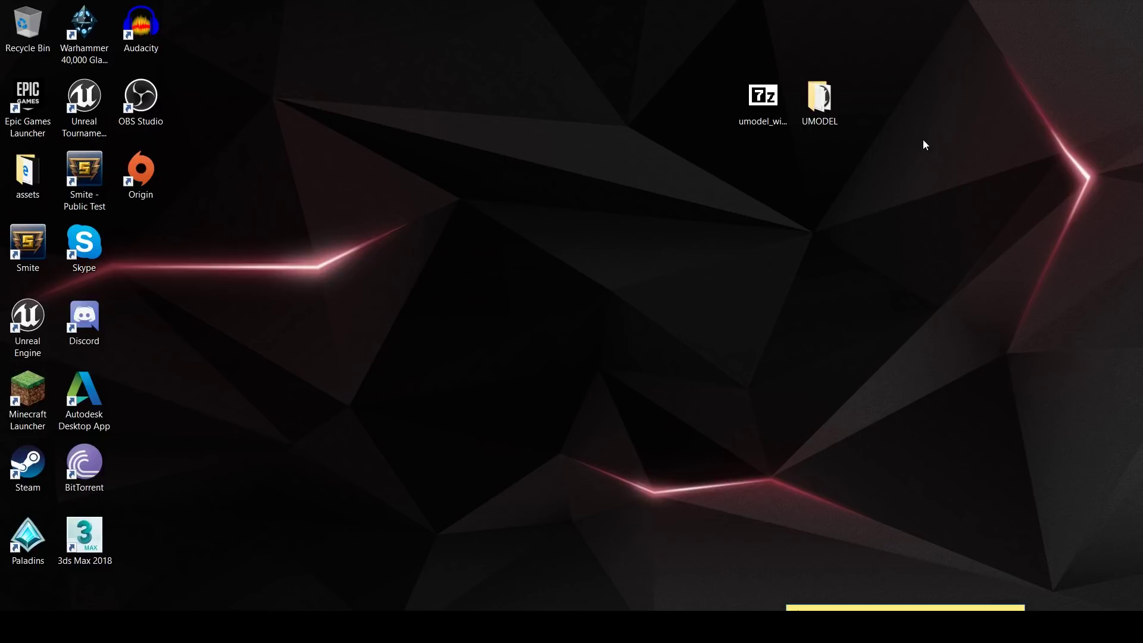
Open the UMODEL folder on the desktop and launch the umodel application.
{"action": "left_click_drag", "start_coordinate": [689, 43], "coordinate": [821, 196]}
{"action": "left_click", "coordinate": [850, 273]}
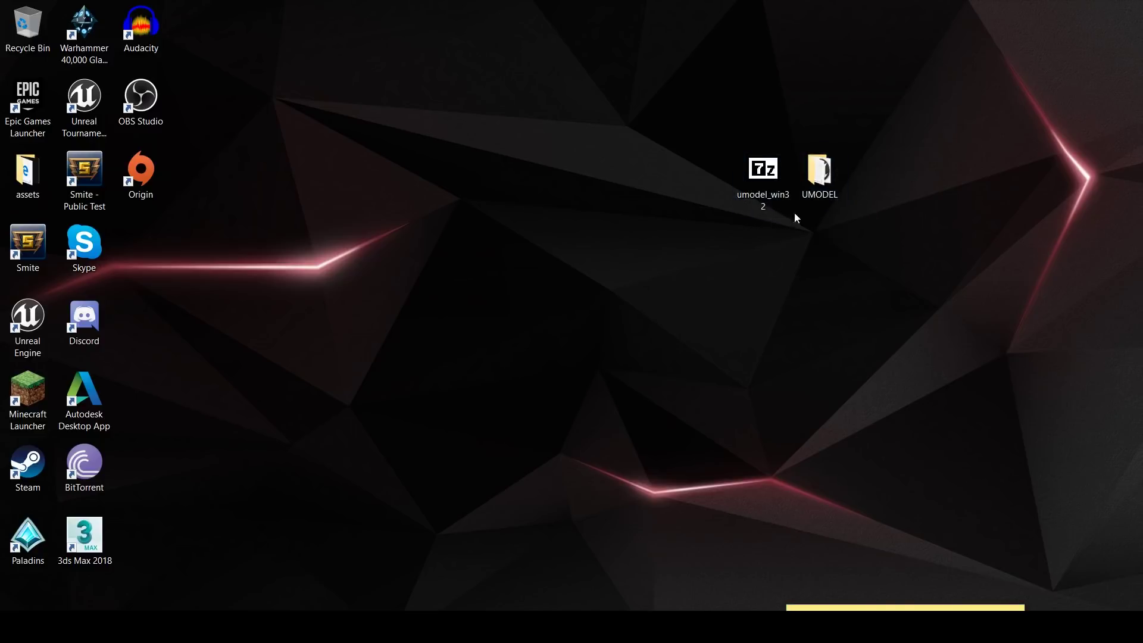
{"action": "double_click", "coordinate": [819, 173]}
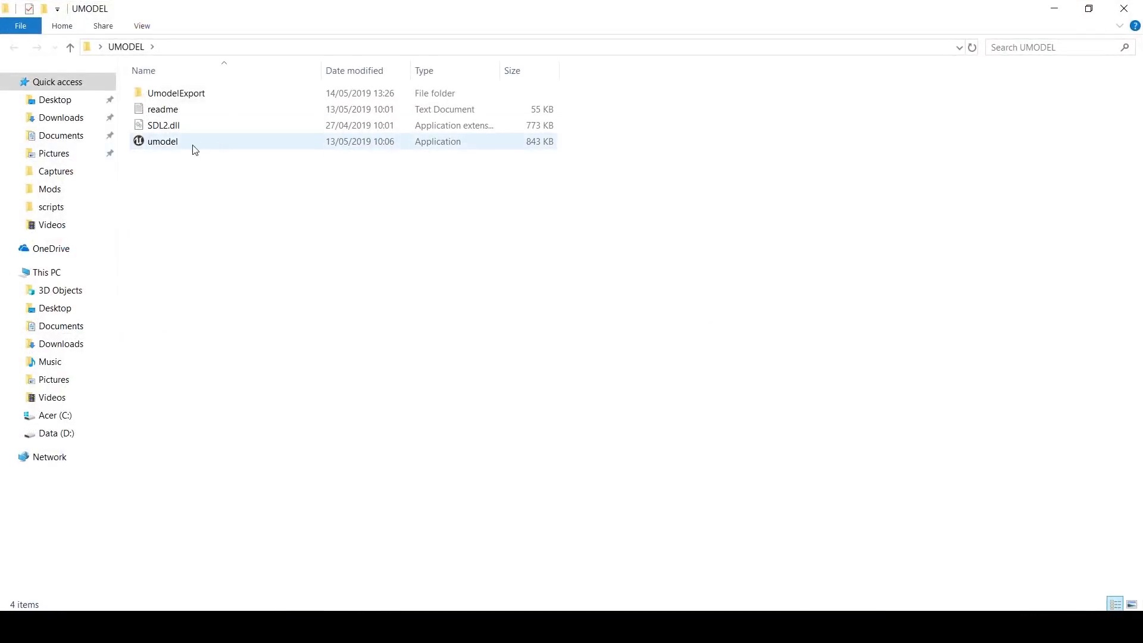
{"action": "double_click", "coordinate": [161, 148]}
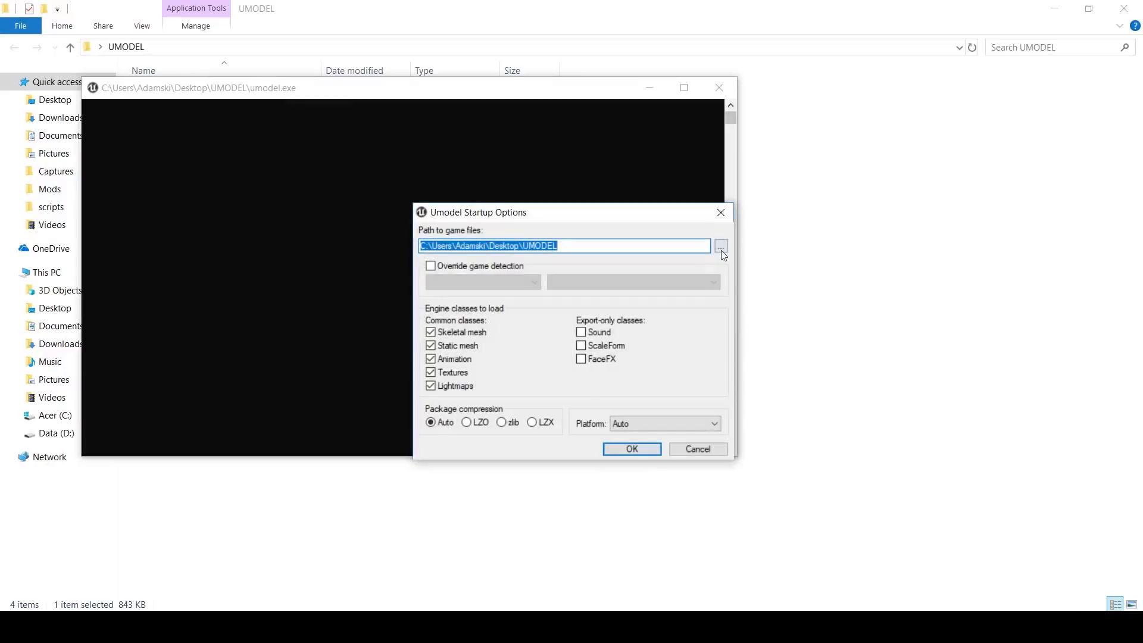
Set the path to game files to C:\HiRezGames\smite\BattleGame\CookedPC and start with the remaining startup options at their defaults.
{"action": "left_click", "coordinate": [720, 248]}
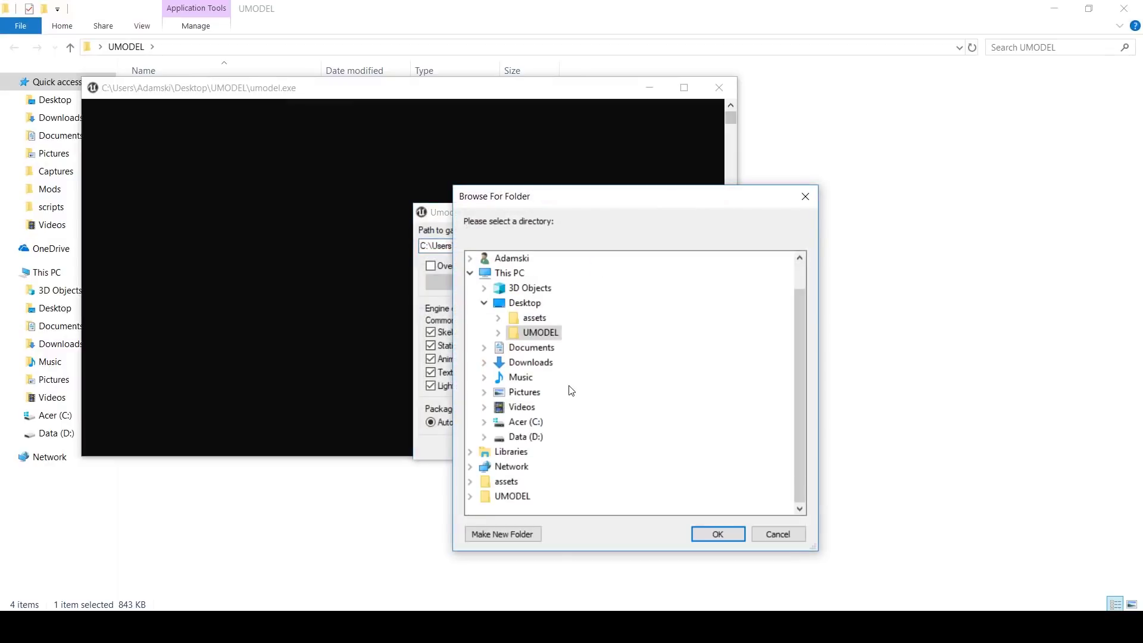
{"action": "left_click", "coordinate": [483, 422]}
{"action": "left_click", "coordinate": [498, 393]}
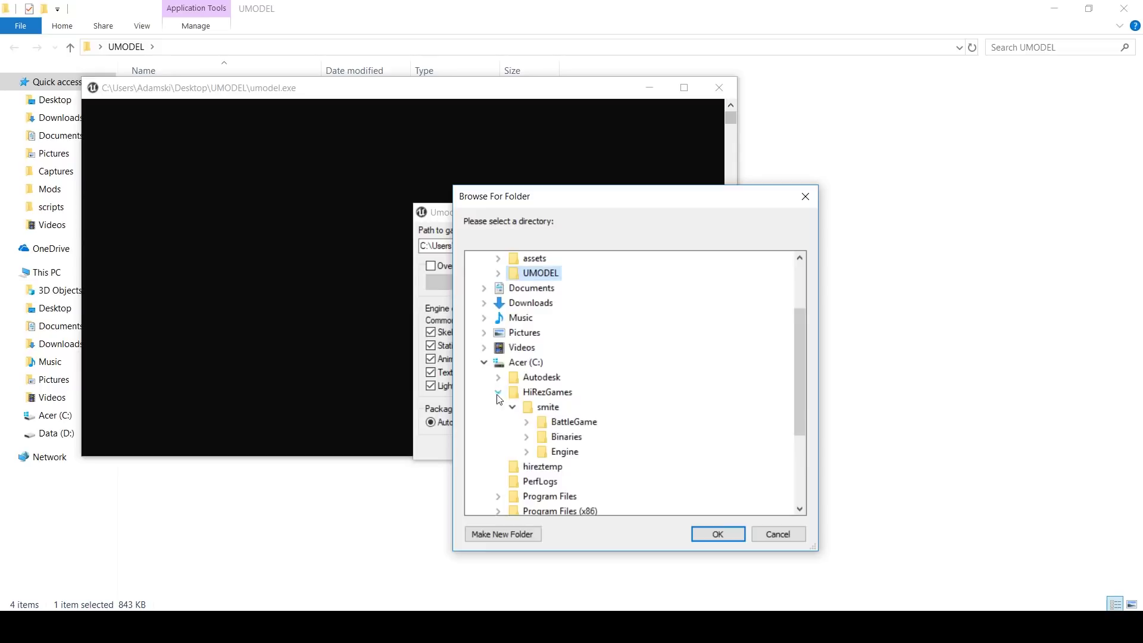
{"action": "left_click", "coordinate": [526, 422]}
{"action": "scroll", "coordinate": [673, 404], "scroll_direction": "down", "scroll_amount": 1}
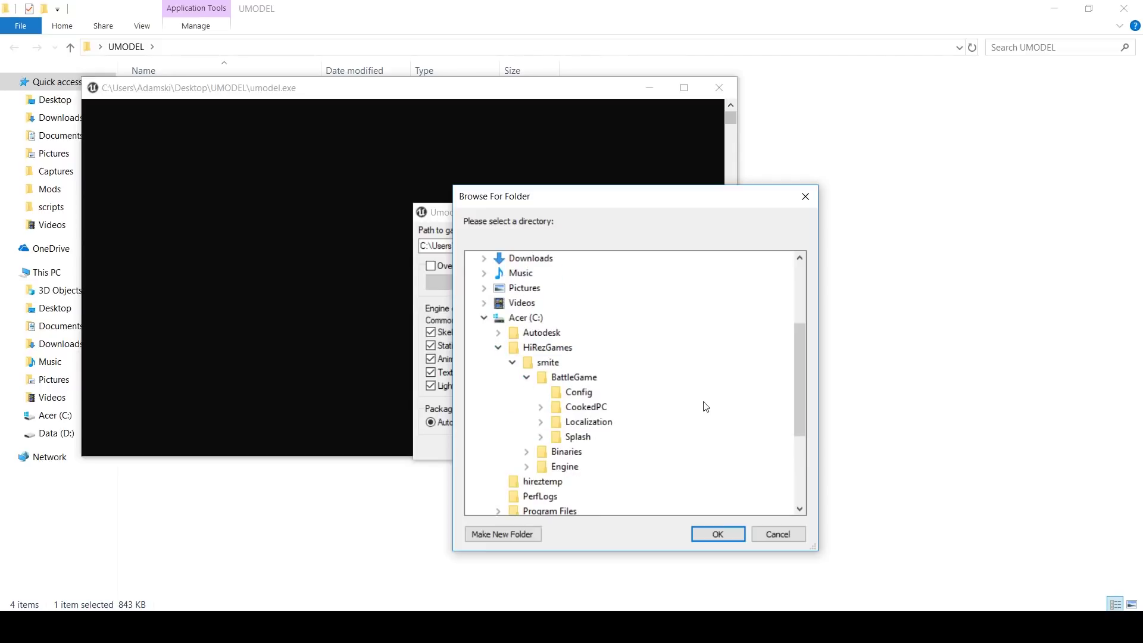
{"action": "left_click", "coordinate": [541, 406]}
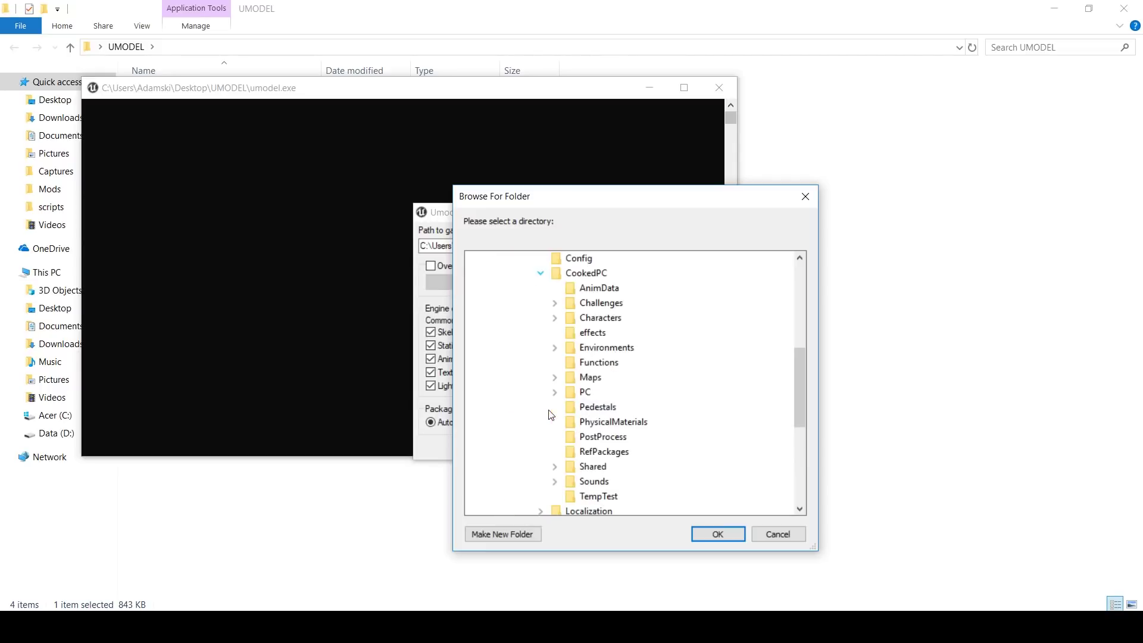
{"action": "left_click", "coordinate": [595, 273]}
{"action": "left_click", "coordinate": [718, 534]}
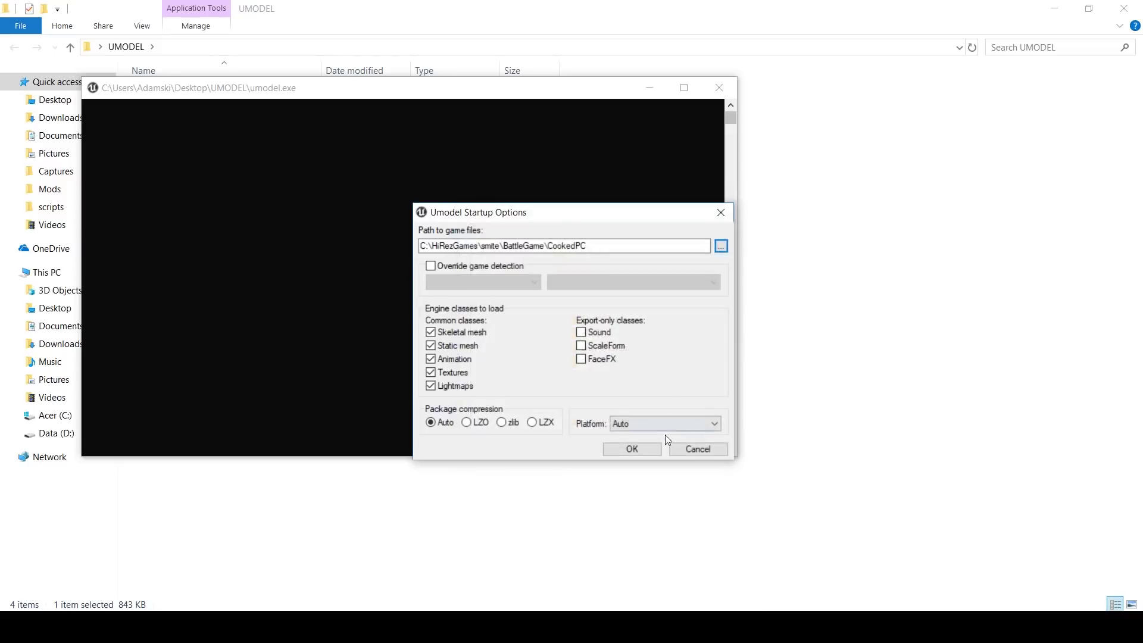
{"action": "left_click", "coordinate": [631, 449]}
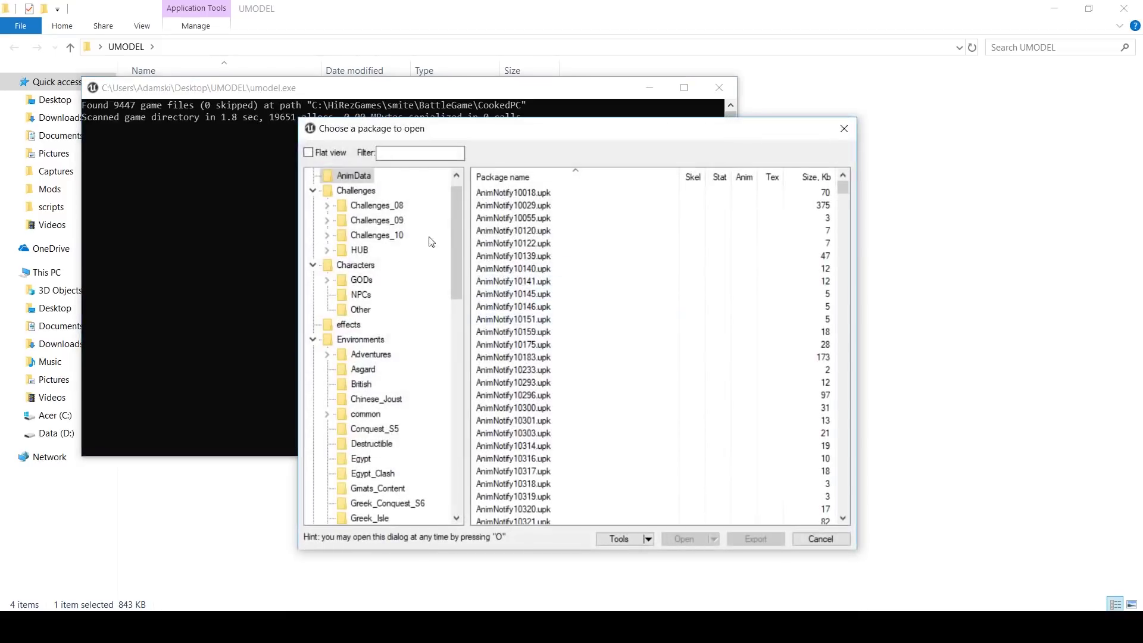
Look through the packages in the Environments, Other, effects, NPCs and Characters folders.
{"action": "left_click", "coordinate": [374, 343]}
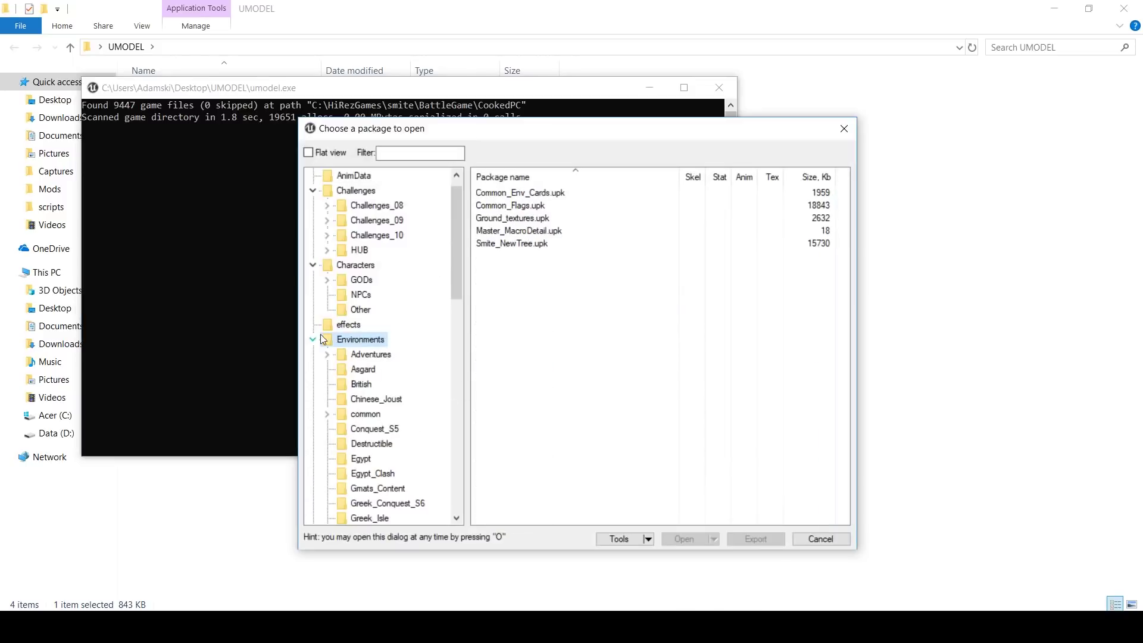
{"action": "left_click", "coordinate": [360, 309]}
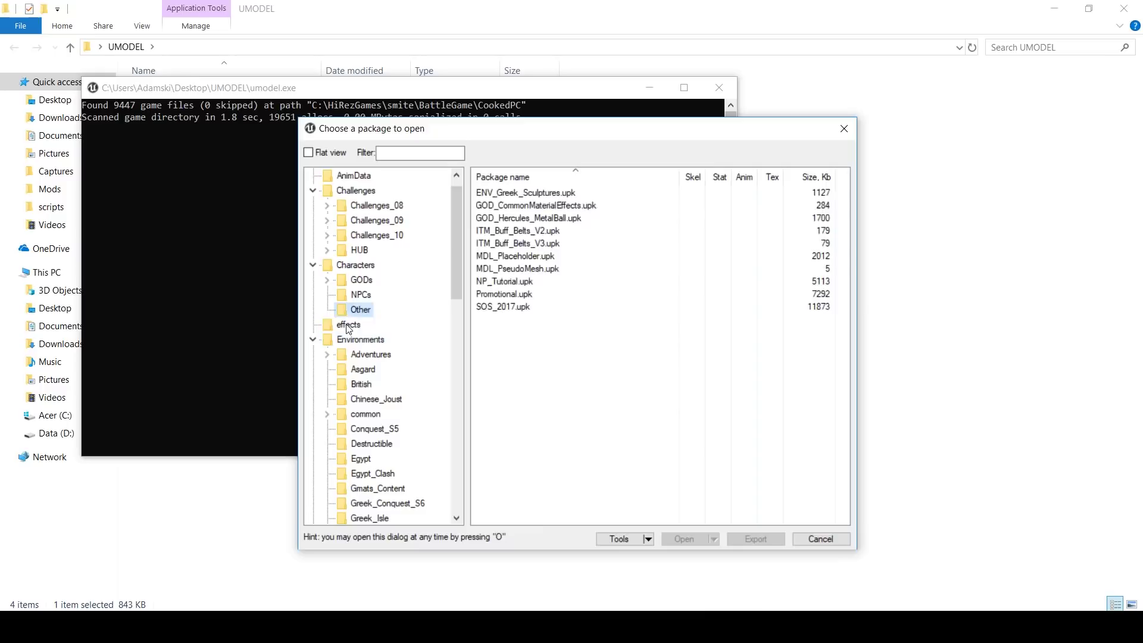
{"action": "left_click", "coordinate": [348, 325]}
{"action": "left_click", "coordinate": [361, 295]}
{"action": "scroll", "coordinate": [404, 316], "scroll_direction": "up", "scroll_amount": 1}
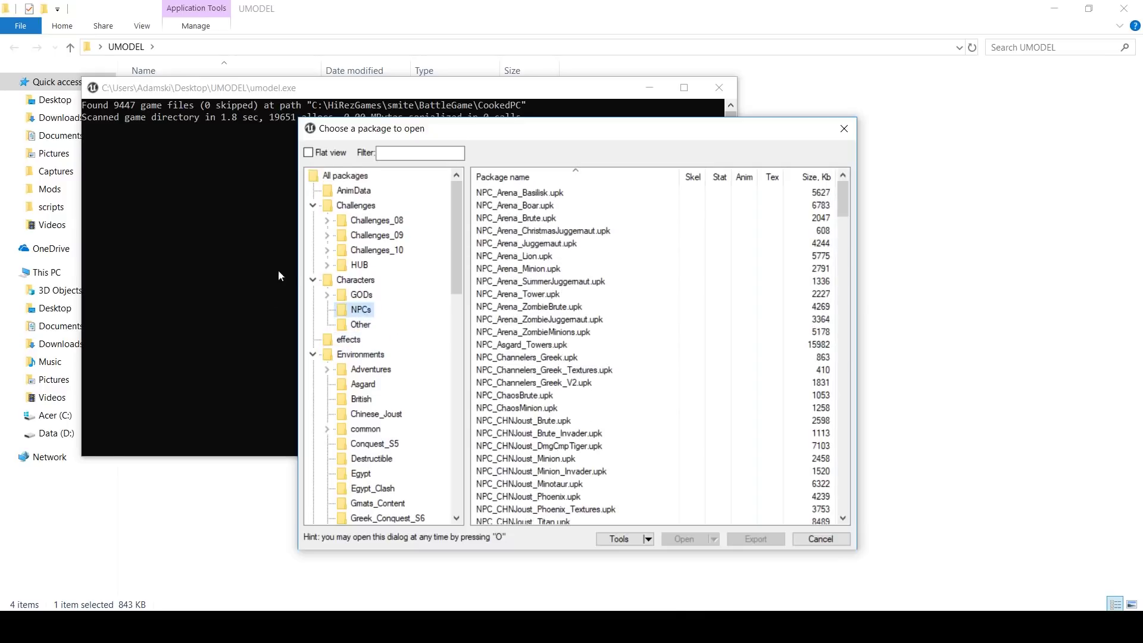
{"action": "left_click", "coordinate": [355, 280]}
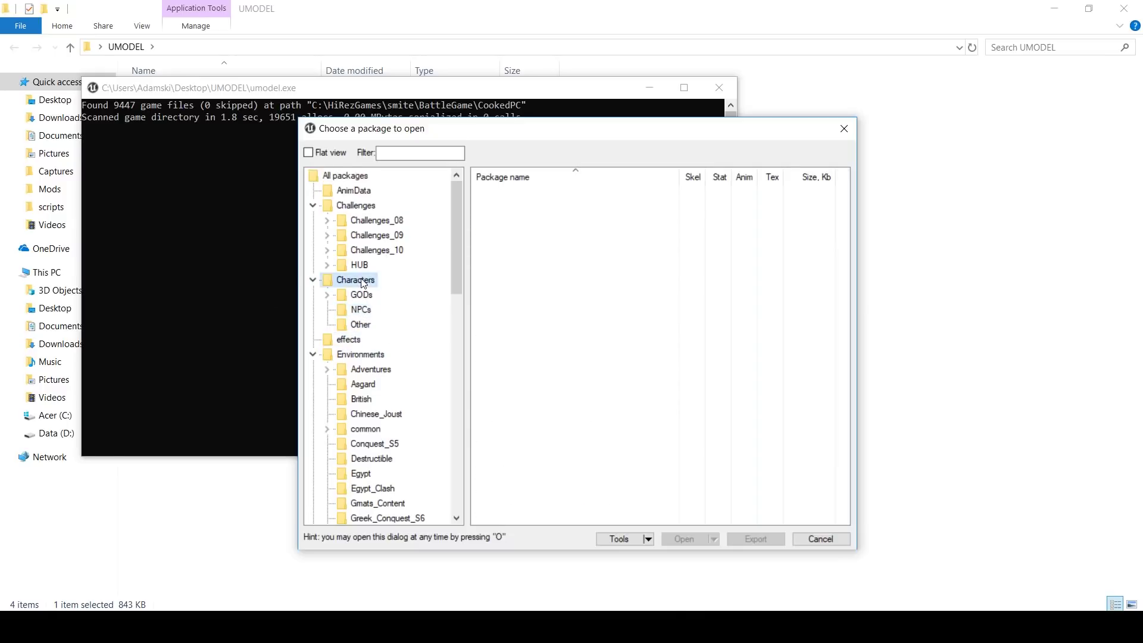
Filter the packages in the Characters GODs folder by "kuku" and open GOD_Kukulkan.upk.
{"action": "left_click", "coordinate": [362, 296]}
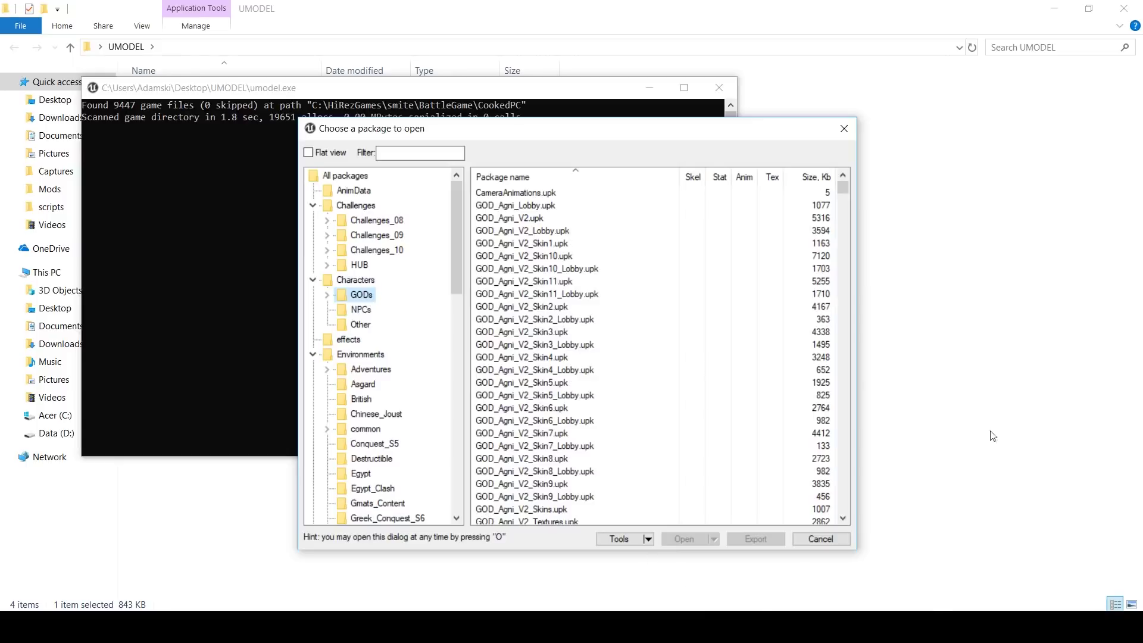
{"action": "scroll", "coordinate": [844, 196], "scroll_direction": "down", "scroll_amount": 15}
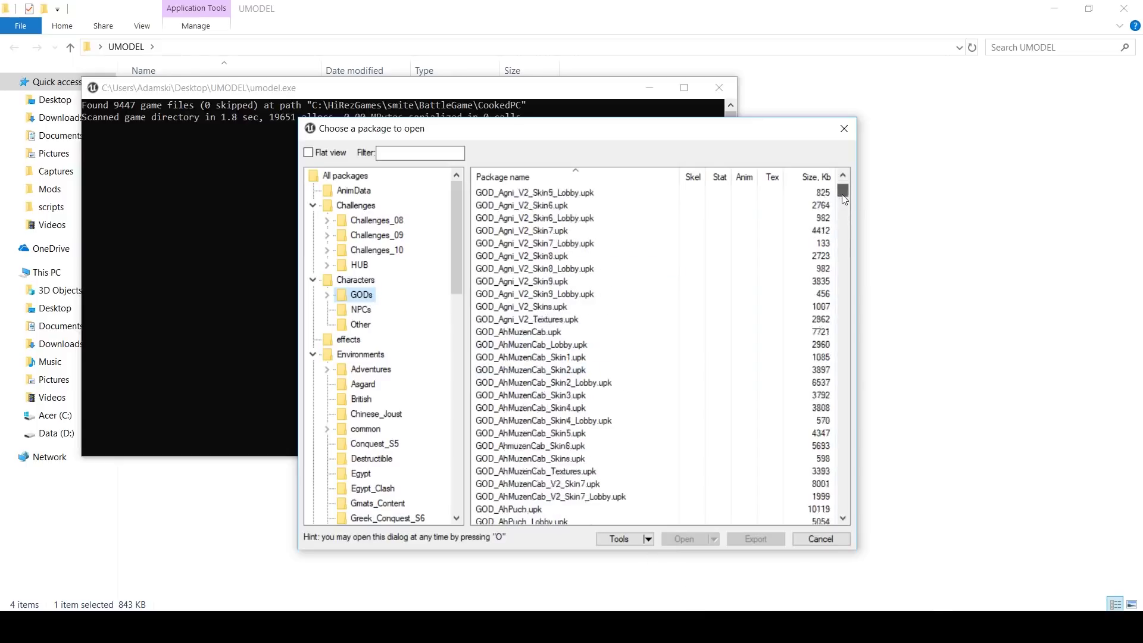
{"action": "scroll", "coordinate": [843, 195], "scroll_direction": "up", "scroll_amount": 15}
{"action": "left_click", "coordinate": [404, 153]}
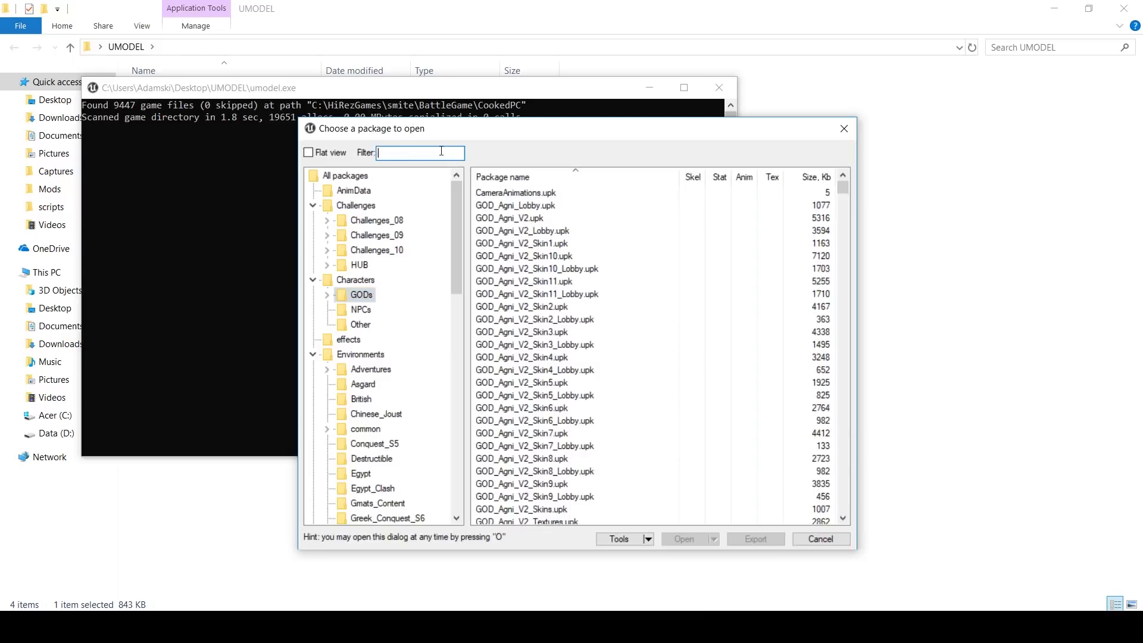
{"action": "type", "text": "kuku"}
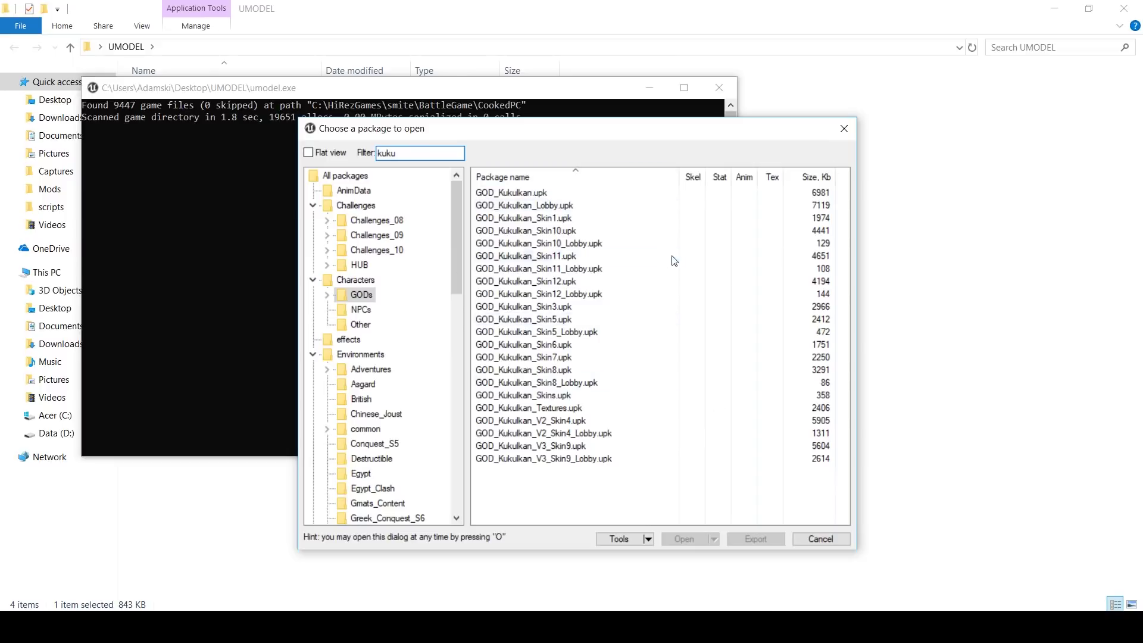
{"action": "double_click", "coordinate": [524, 194]}
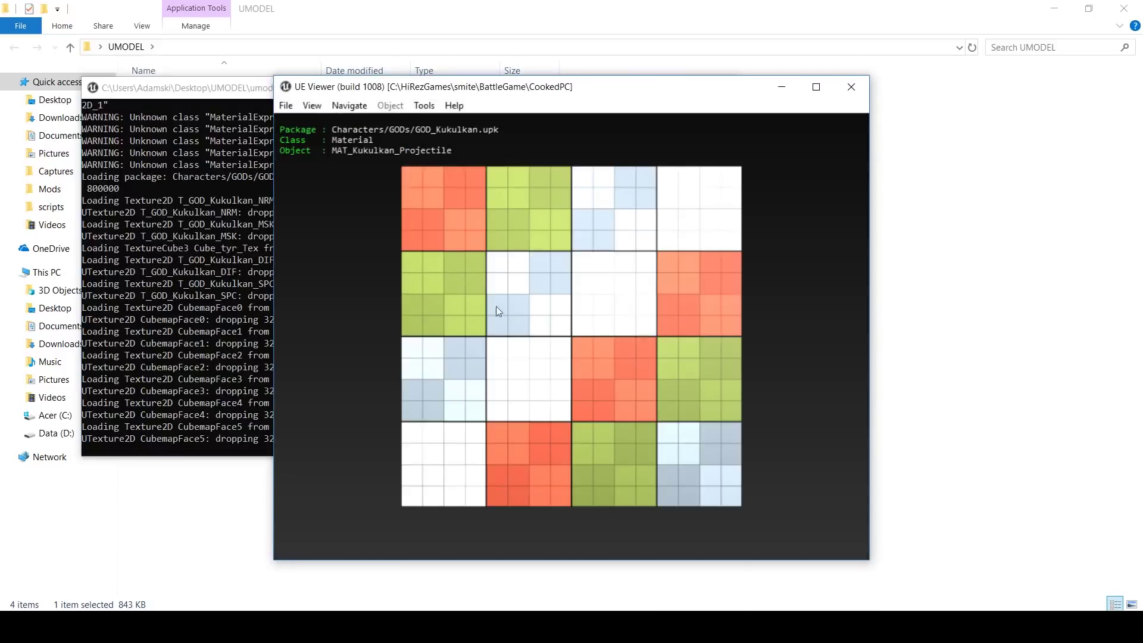
Step backwards through the package's materials and textures to view the skeletal mesh SKL_GOD_Kukulkan.
{"action": "left_click_drag", "start_coordinate": [619, 351], "coordinate": [602, 366]}
{"action": "left_click_drag", "start_coordinate": [536, 334], "coordinate": [546, 332]}
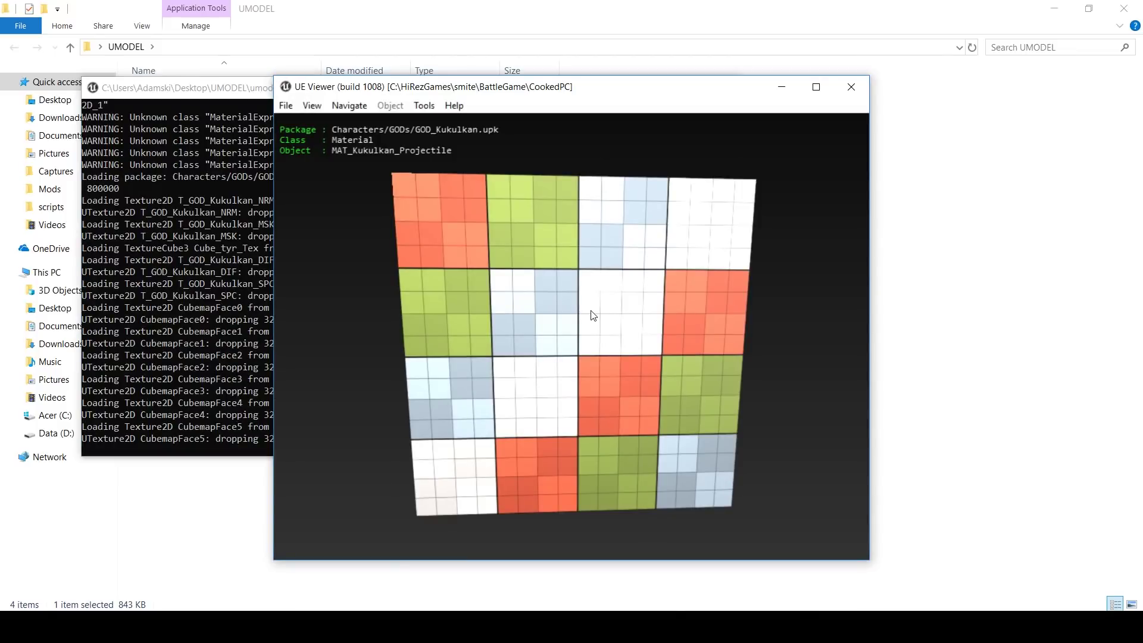
{"action": "key", "text": "Page_Up"}
{"action": "key", "text": "Page_Up"}
{"action": "key", "text": "Page_Up"}
{"action": "key", "text": "Page_Up"}
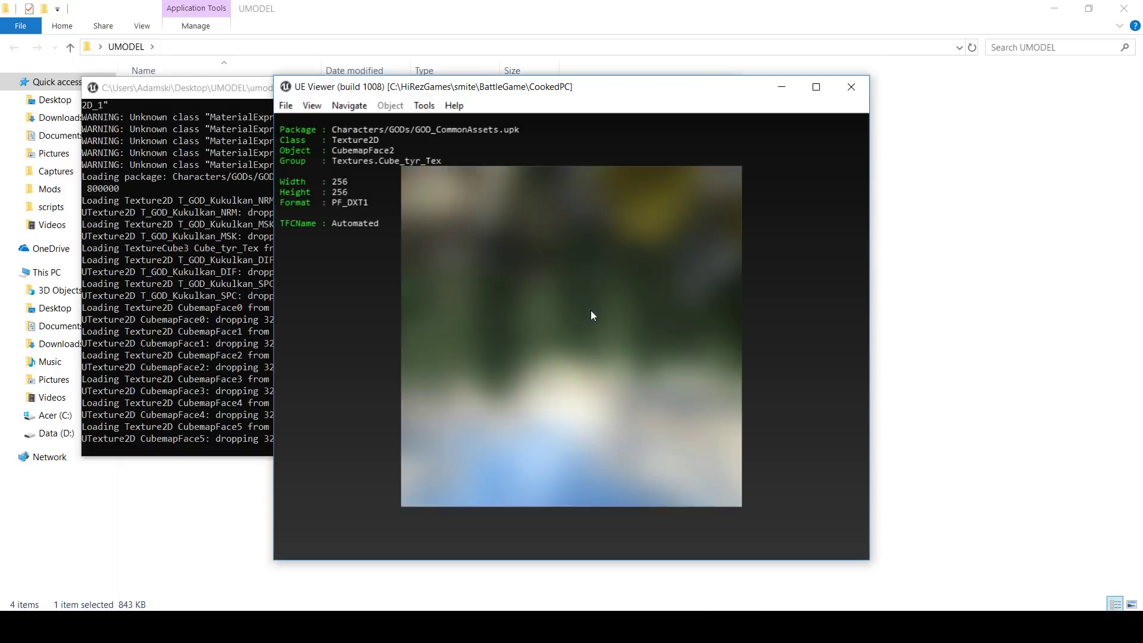
{"action": "key", "text": "Page_Up"}
{"action": "key", "text": "Page_Up"}
{"action": "key", "text": "Page_Up"}
{"action": "key", "text": "Page_Up"}
{"action": "key", "text": "Page_Up"}
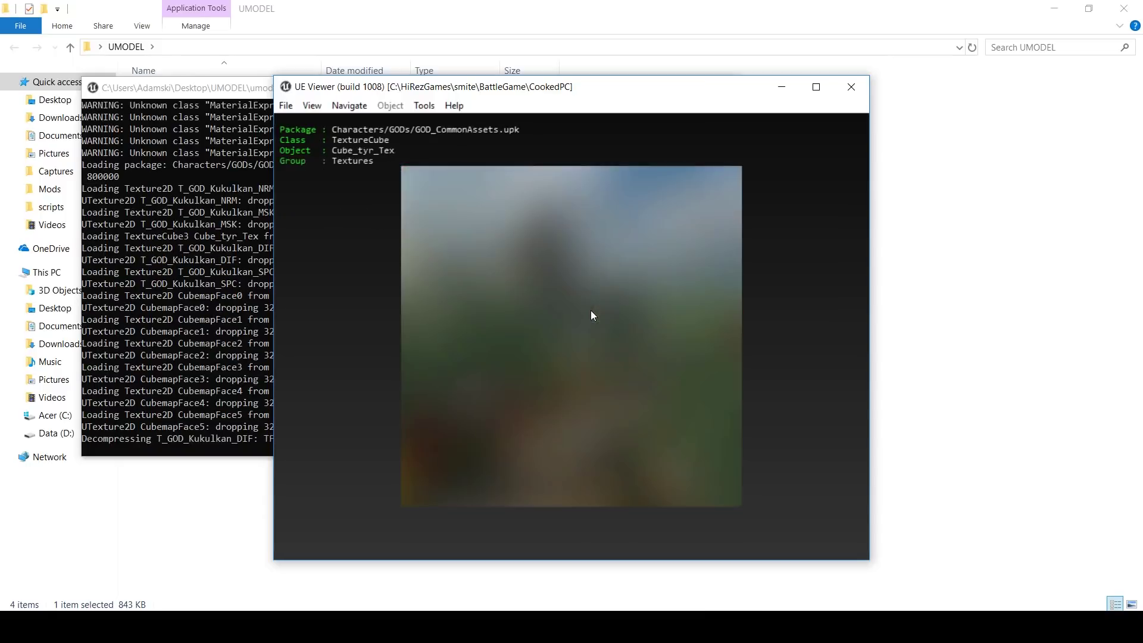
{"action": "key", "text": "Page_Up"}
{"action": "key", "text": "Page_Up"}
{"action": "key", "text": "Page_Up"}
{"action": "key", "text": "Page_Up"}
{"action": "key", "text": "Page_Up"}
{"action": "key", "text": "Page_Up"}
{"action": "key", "text": "Page_Up"}
{"action": "key", "text": "Page_Up"}
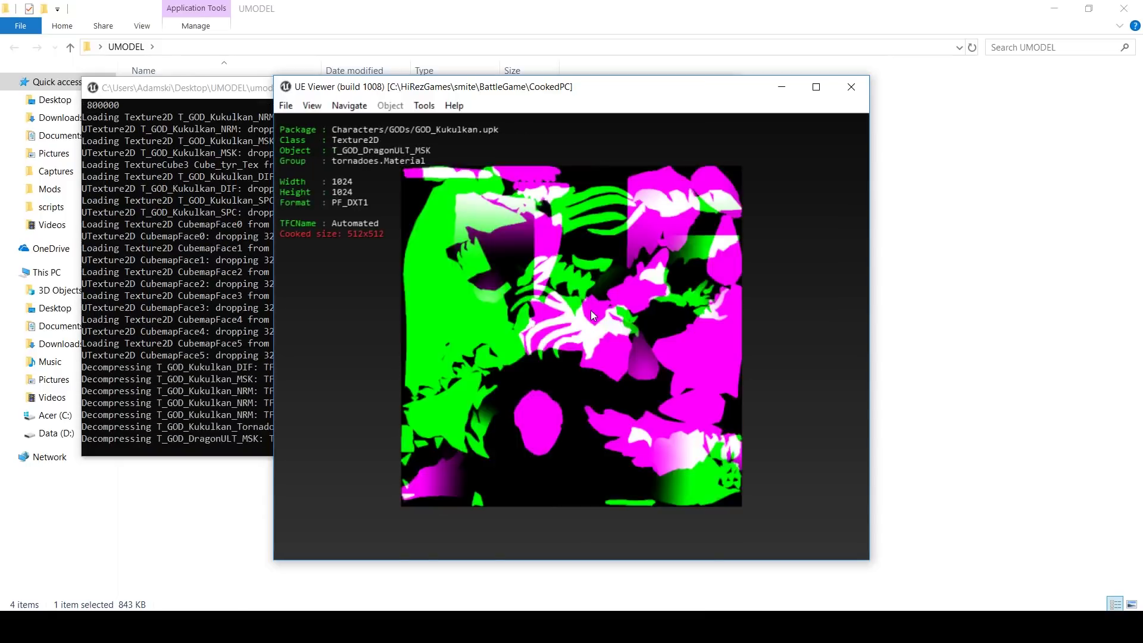
{"action": "key", "text": "Page_Up"}
{"action": "key", "text": "Page_Up"}
{"action": "key", "text": "Page_Up"}
{"action": "key", "text": "Page_Up"}
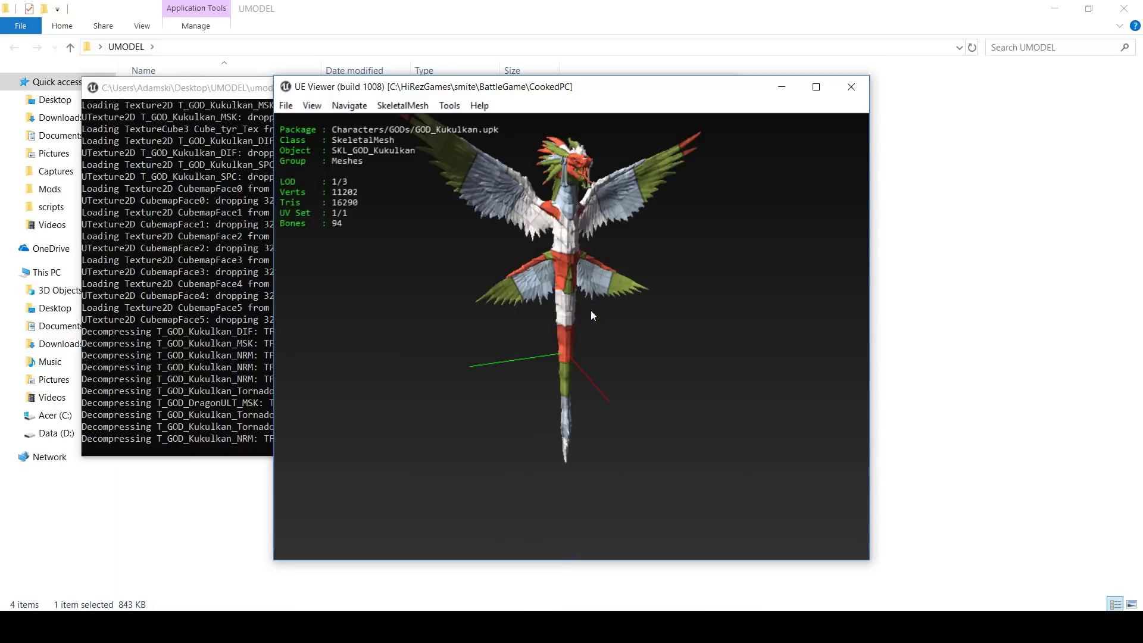
{"action": "mouse_move", "coordinate": [590, 310]}
{"action": "left_mouse_down"}
{"action": "mouse_move", "coordinate": [715, 310]}
{"action": "mouse_move", "coordinate": [594, 314]}
{"action": "left_mouse_up"}
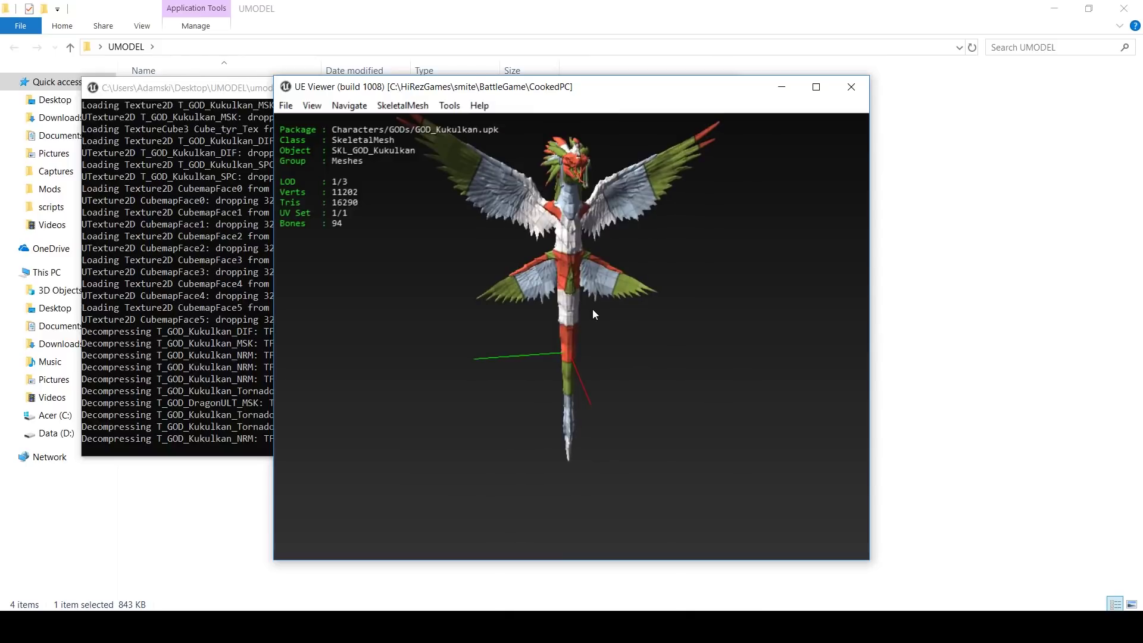
Attach the animation set AS_GOD_Kukulkan to the skeletal mesh and play its EMOTE_Taunt_FullMoving animation.
{"action": "key", "text": "ctrl+a"}
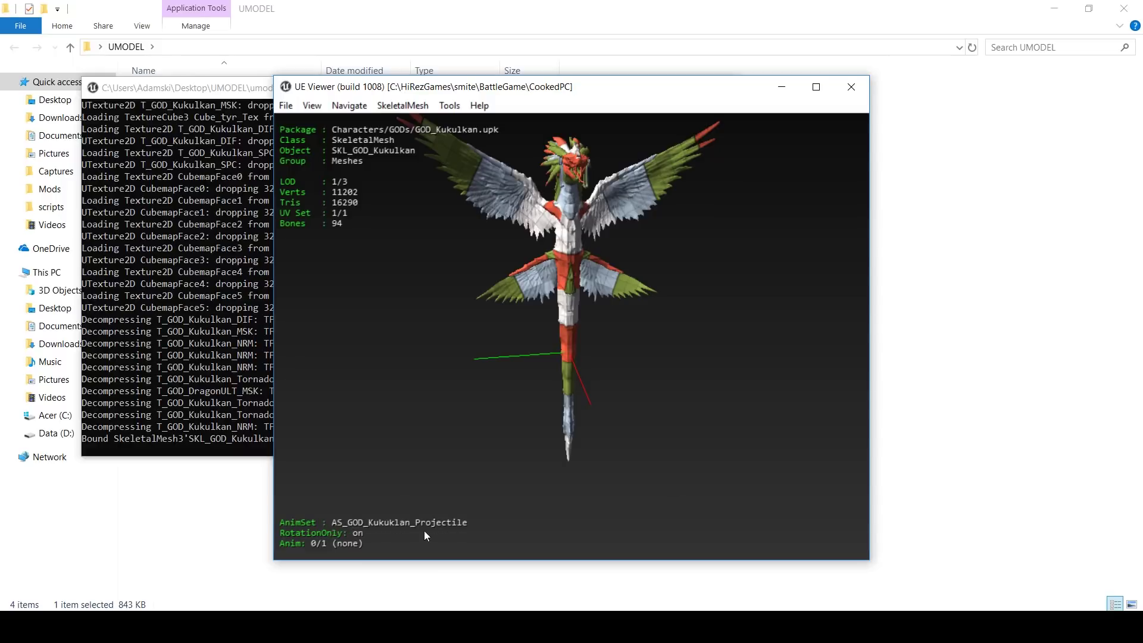
{"action": "key", "text": "ctrl+a"}
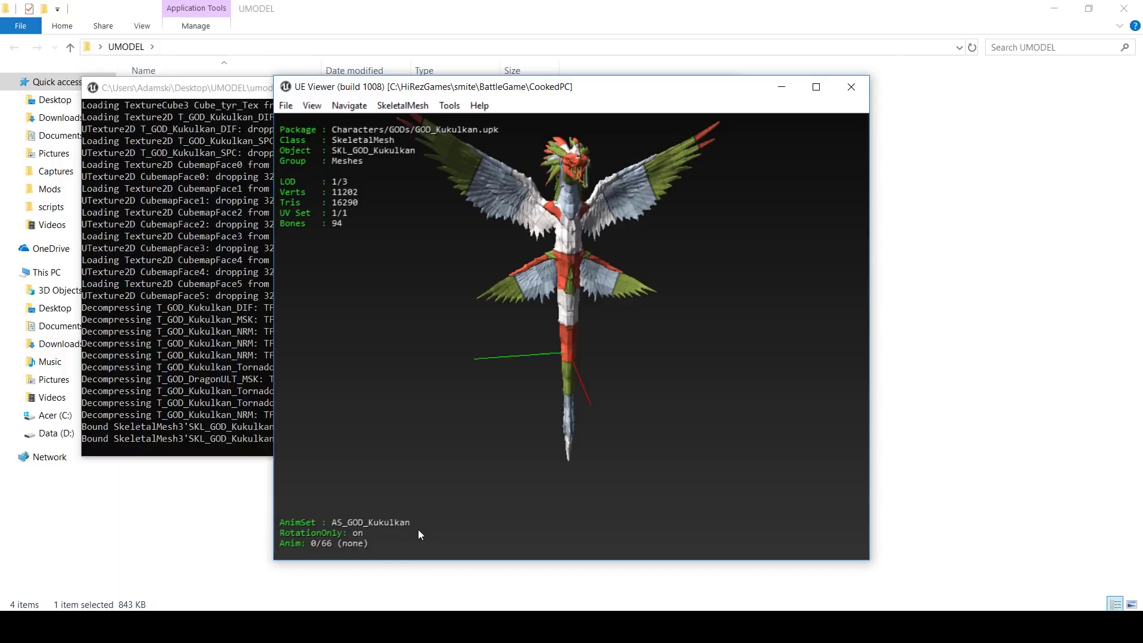
{"action": "key", "text": "bracketright"}
{"action": "key", "text": "bracketright"}
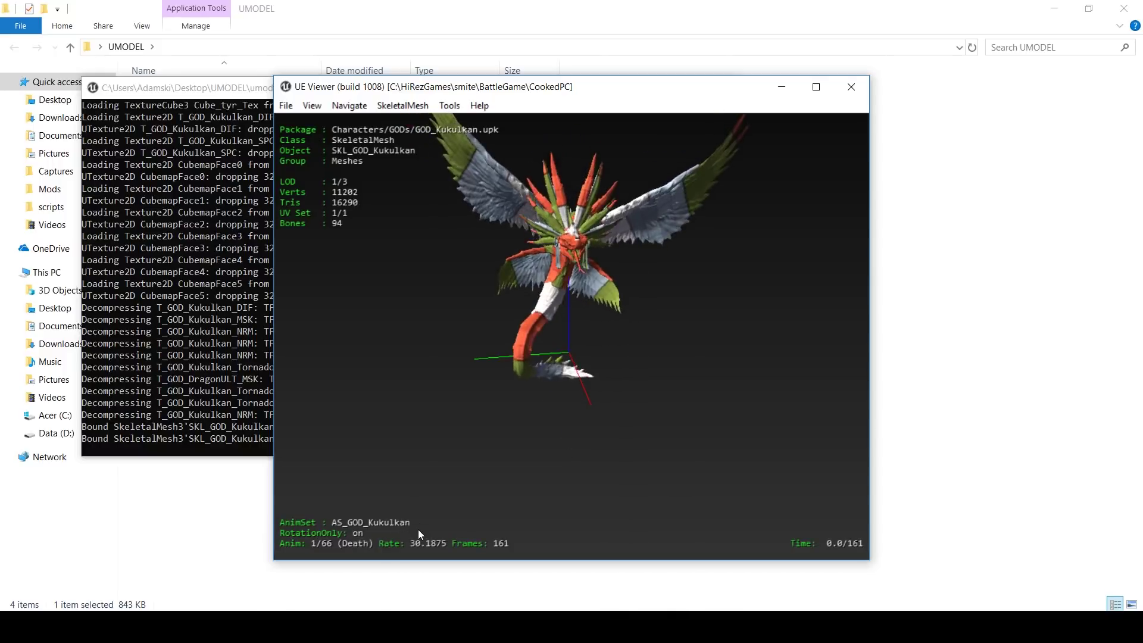
{"action": "key", "text": "bracketright"}
{"action": "key", "text": "bracketright"}
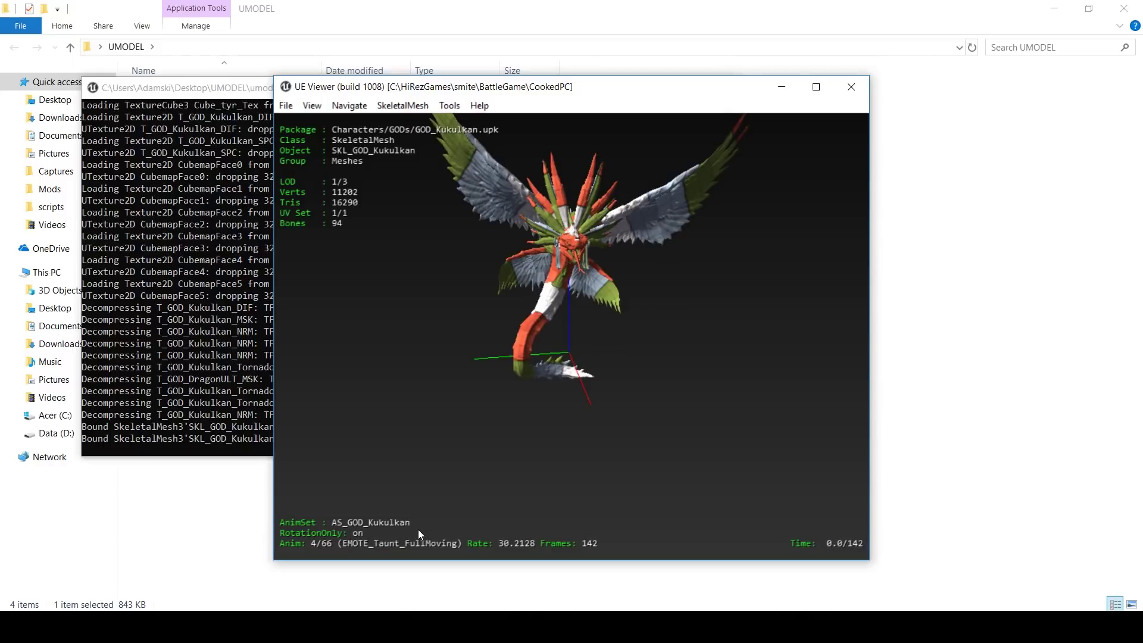
{"action": "key", "text": "space"}
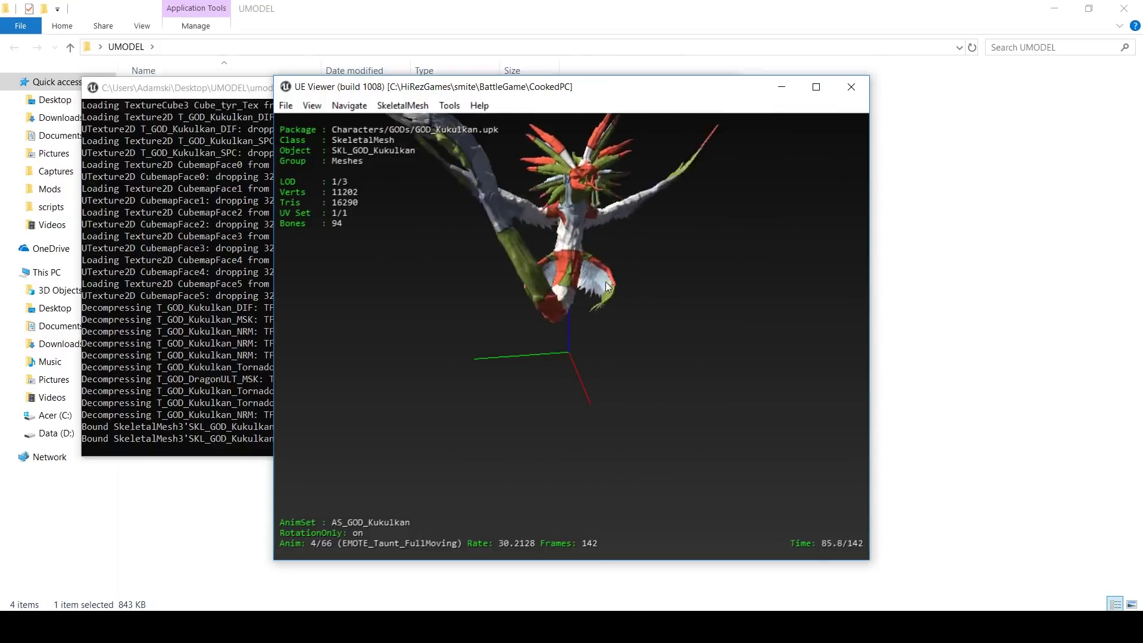
{"action": "left_click_drag", "start_coordinate": [605, 281], "coordinate": [485, 284]}
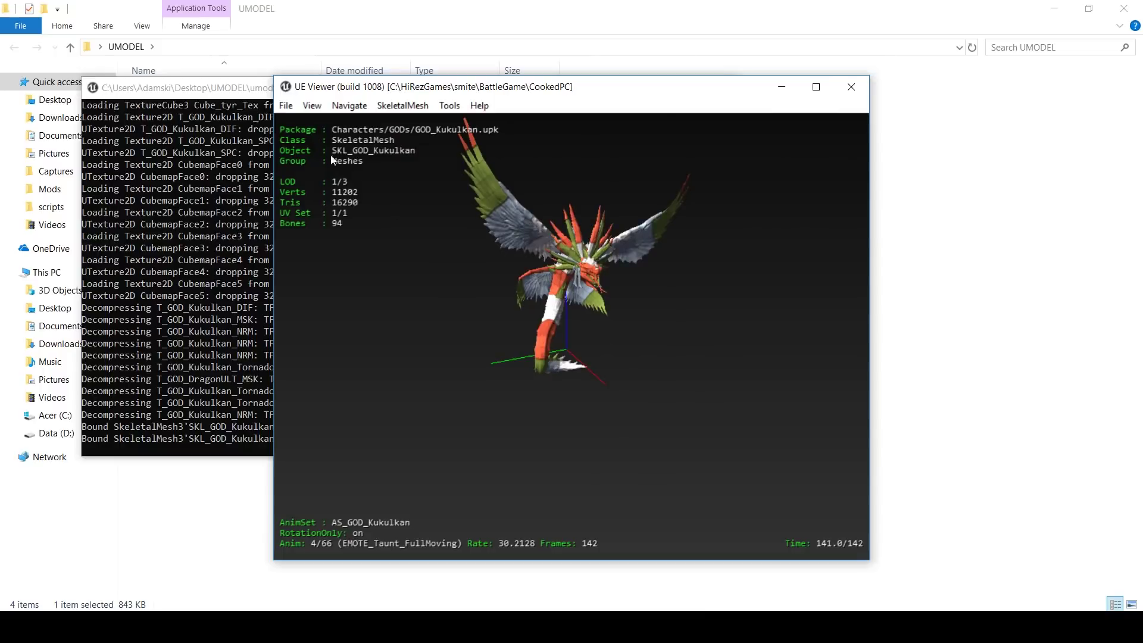
Export the packages GOD_Kukulkan.upk and GOD_Kukulkan_Textures.upk from the package chooser.
{"action": "left_click", "coordinate": [286, 106]}
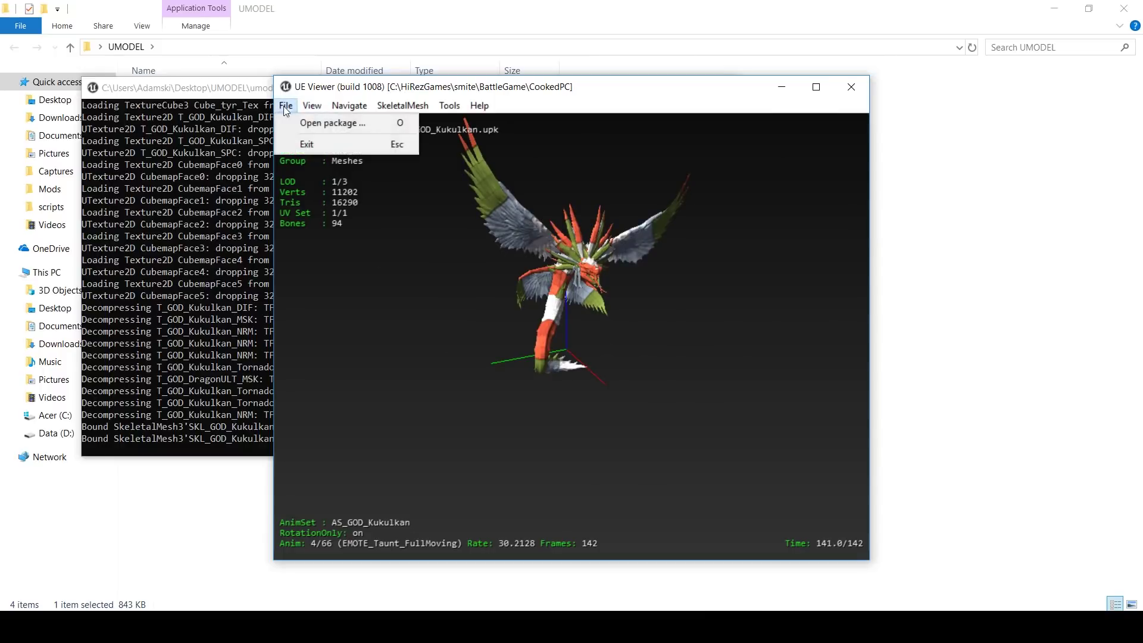
{"action": "left_click", "coordinate": [354, 121]}
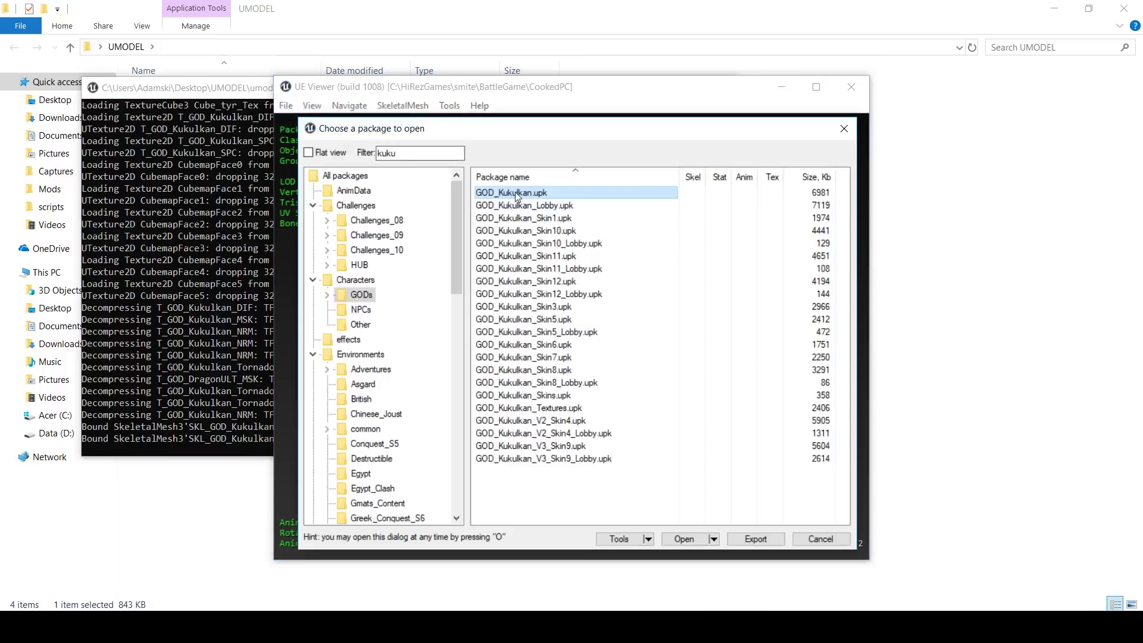
{"action": "left_click", "coordinate": [766, 540]}
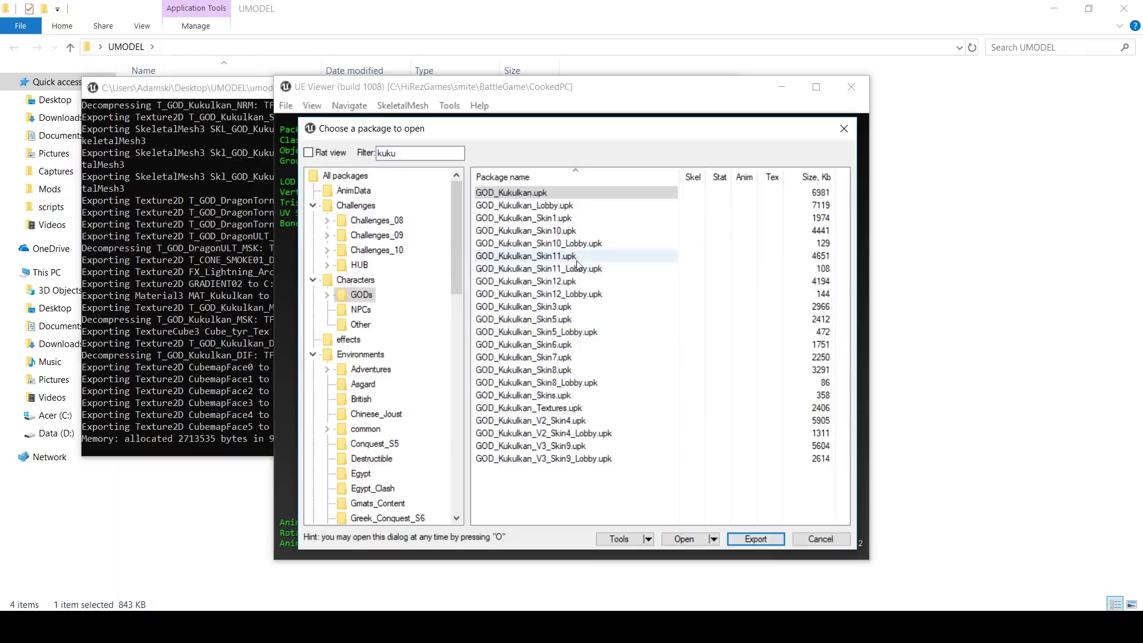
{"action": "left_click", "coordinate": [576, 408]}
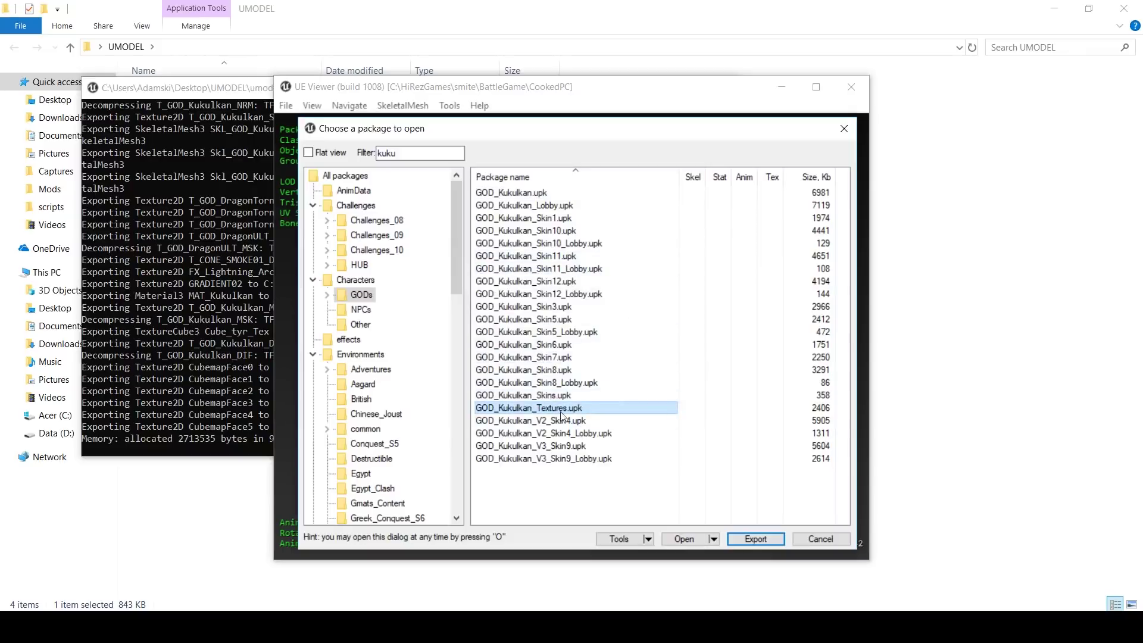
{"action": "left_click", "coordinate": [740, 539]}
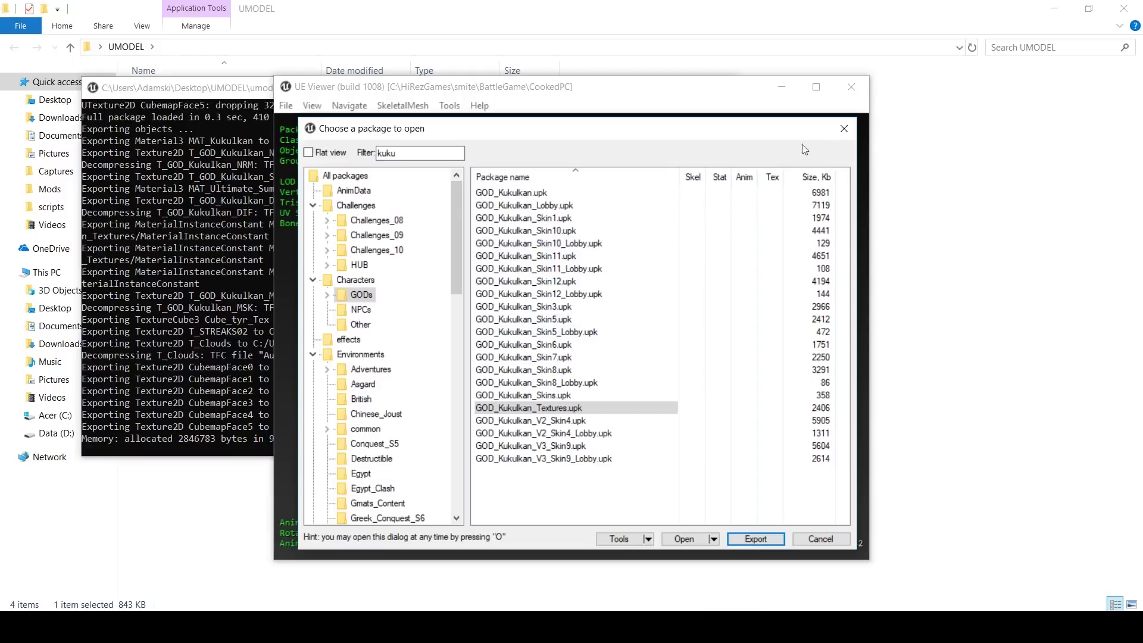
Close the package chooser, the UE Viewer and the UMODEL folder window to return to the desktop.
{"action": "left_click", "coordinate": [847, 128]}
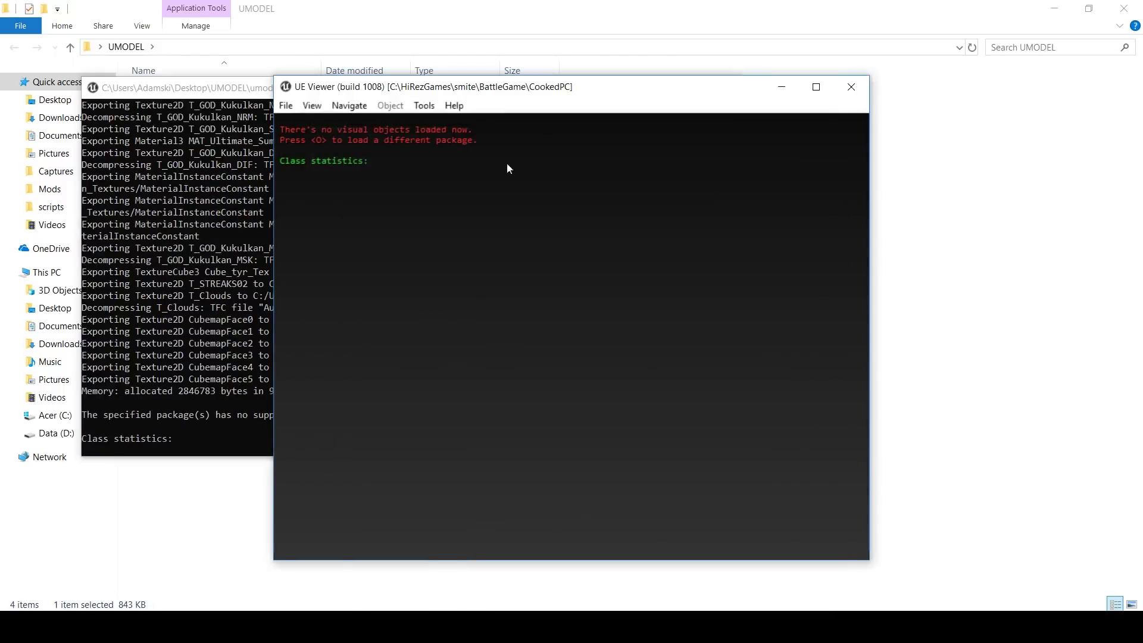
{"action": "left_click", "coordinate": [863, 89]}
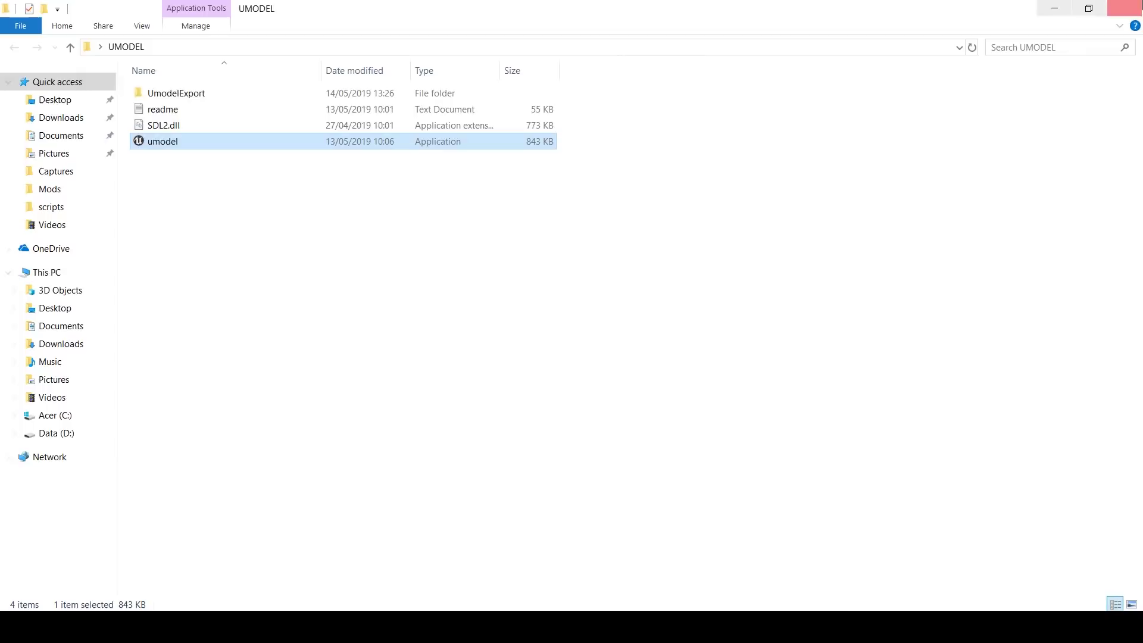
{"action": "left_click", "coordinate": [1124, 7]}
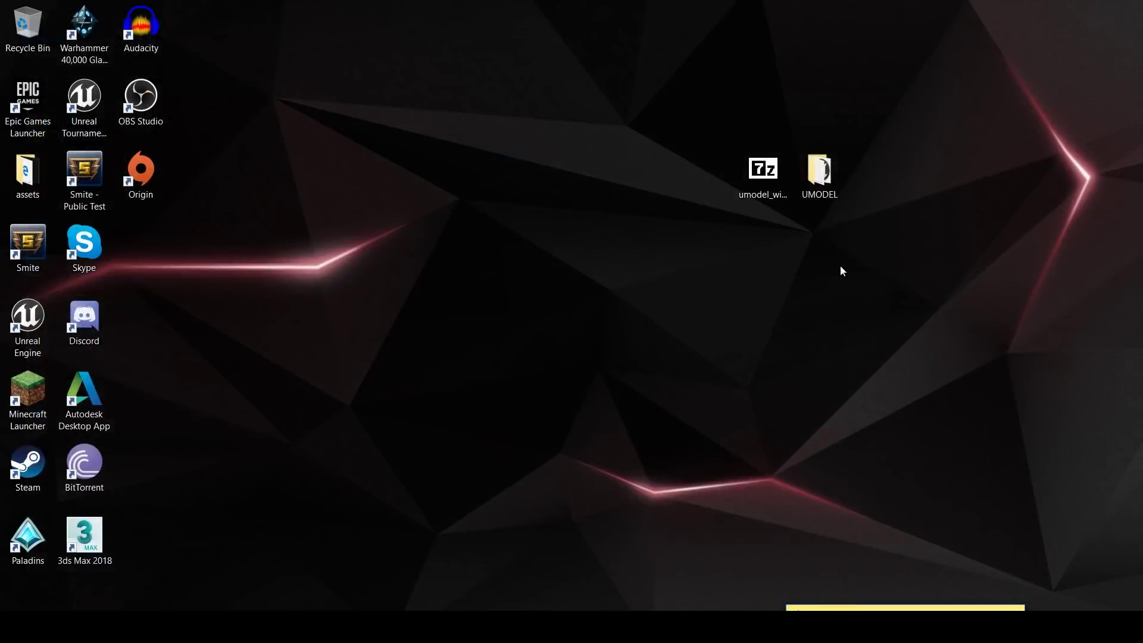
Check the exported mesh files in UMODEL\UmodelExport\GOD_Kukulkan\SkeletalMesh3, and minimize the folder window.
{"action": "double_click", "coordinate": [824, 177]}
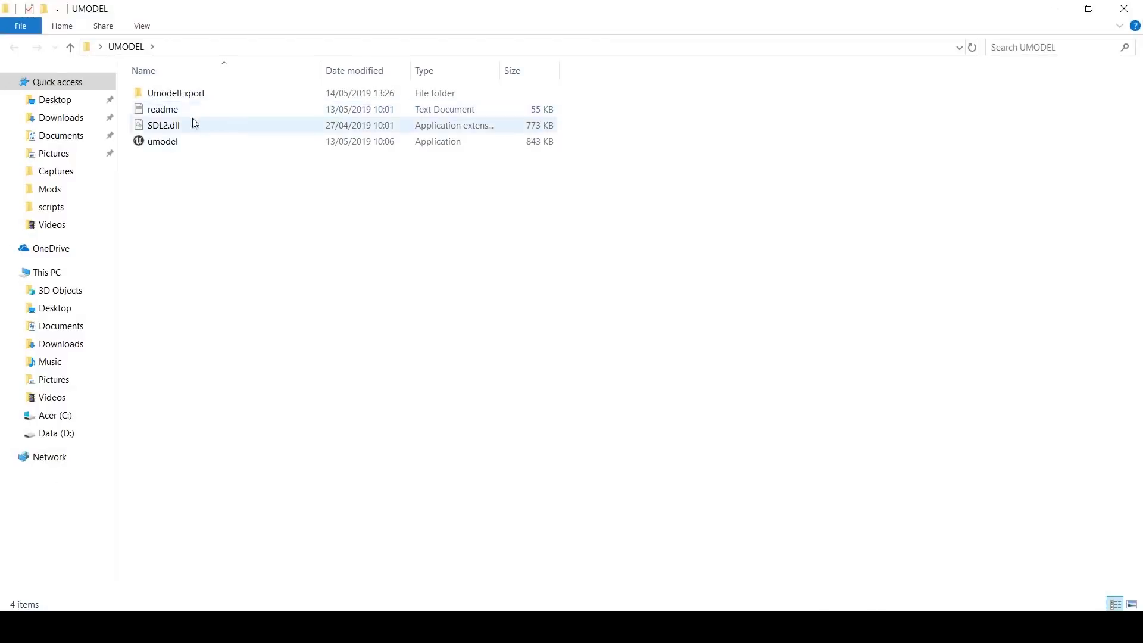
{"action": "double_click", "coordinate": [212, 102]}
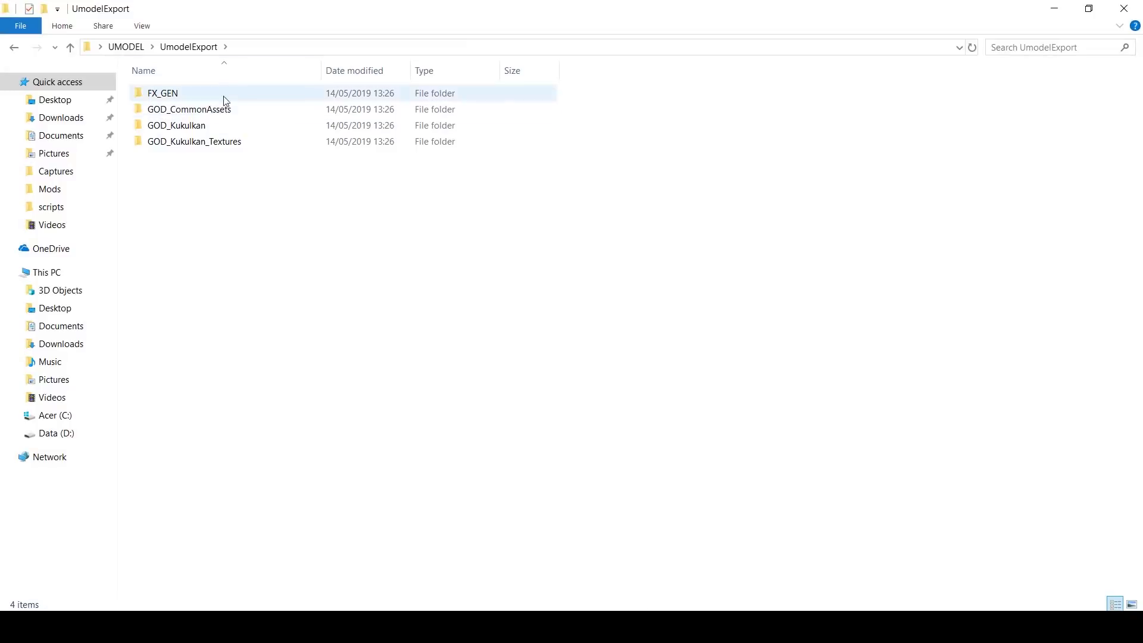
{"action": "left_click", "coordinate": [213, 128]}
{"action": "left_click", "coordinate": [225, 147]}
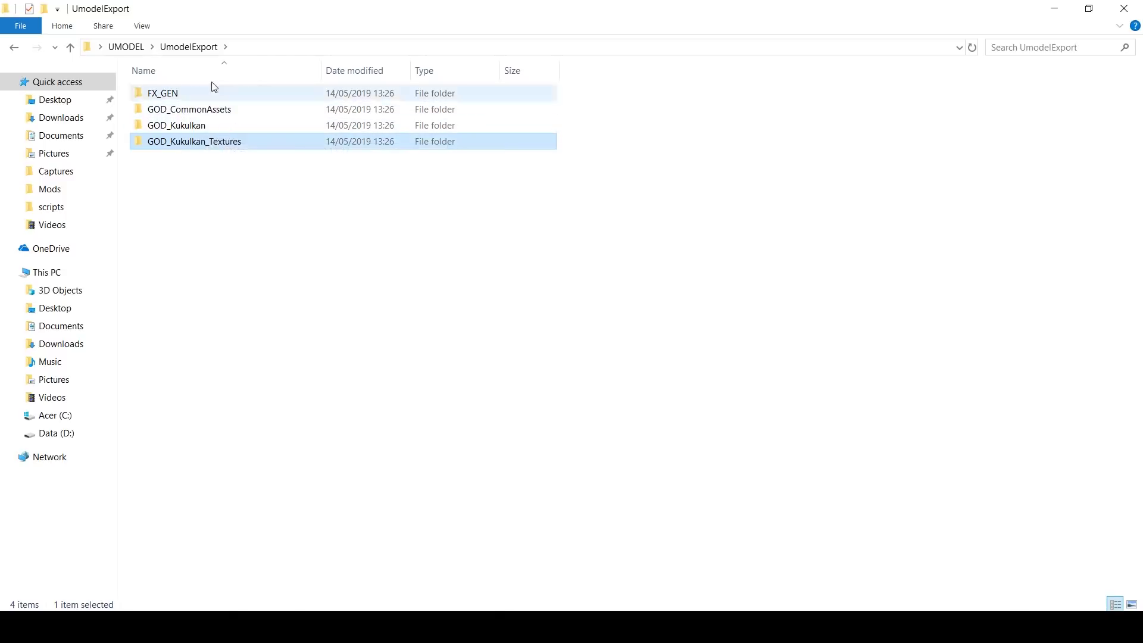
{"action": "double_click", "coordinate": [206, 125]}
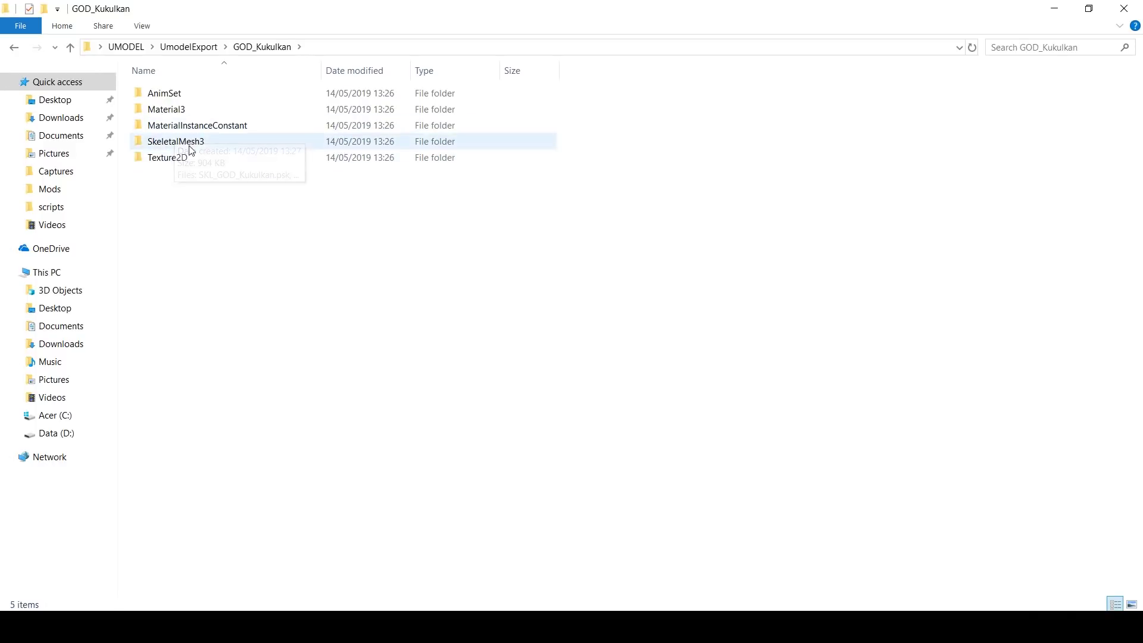
{"action": "double_click", "coordinate": [198, 143]}
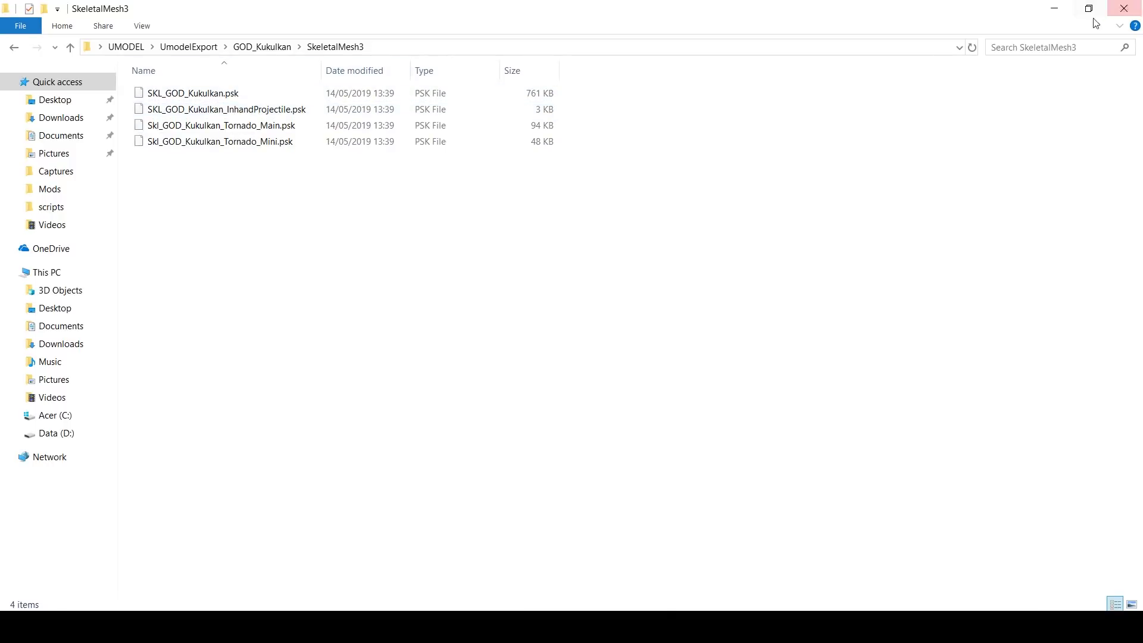
{"action": "left_click", "coordinate": [1054, 8]}
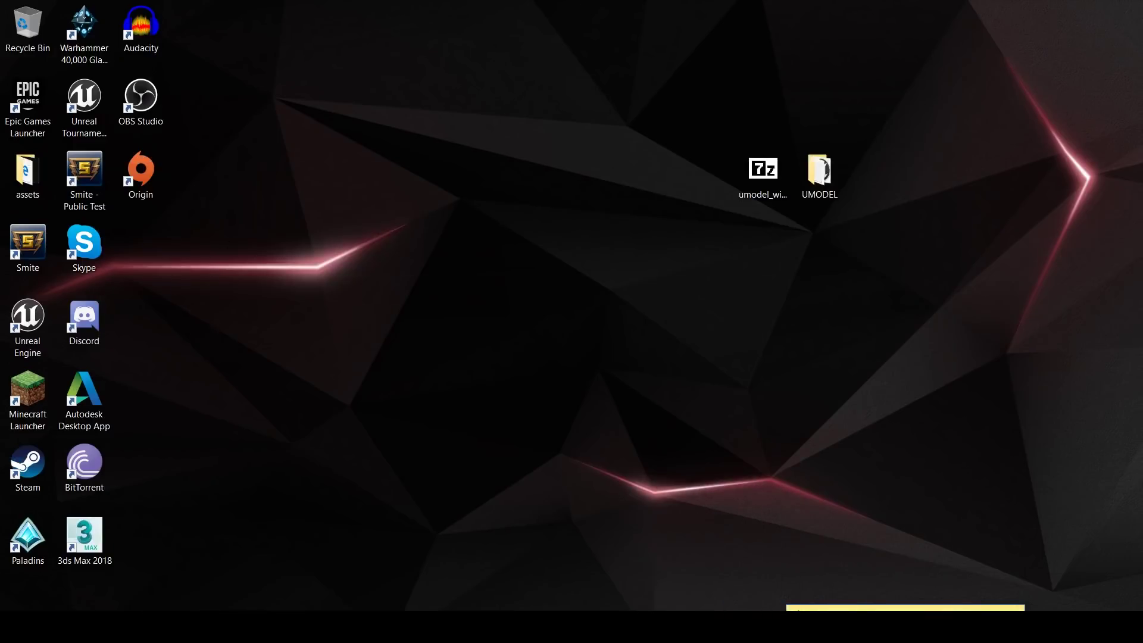
Search Windows for "udk", launch UDK Editor and dismiss its welcome window.
{"action": "key", "text": "super+s"}
{"action": "type", "text": "yd"}
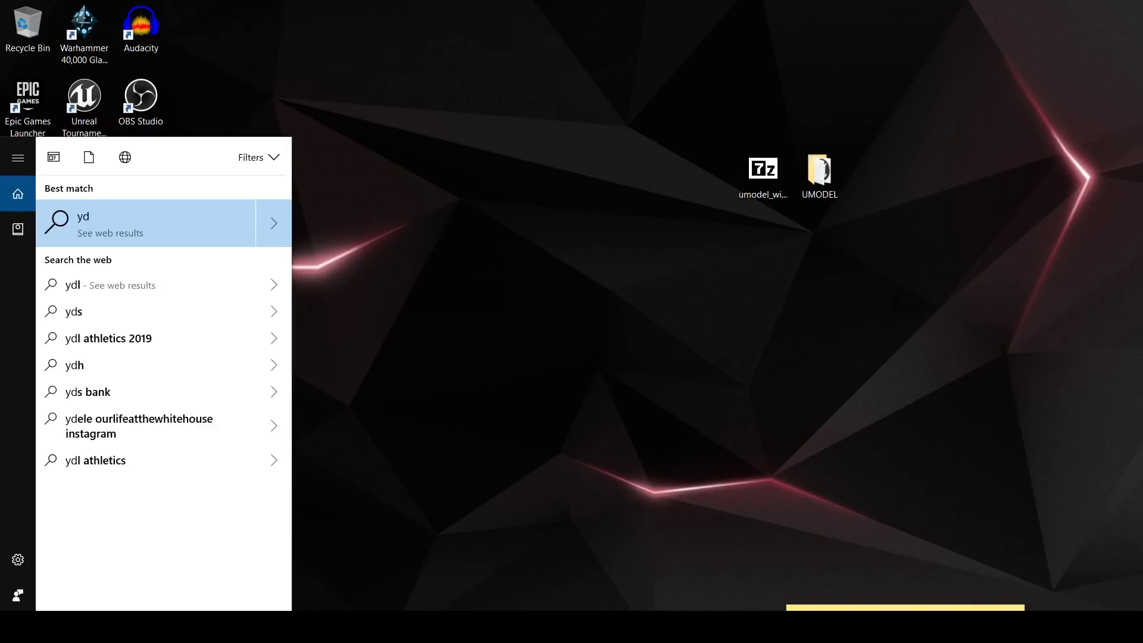
{"action": "type", "text": "k"}
{"action": "key", "text": "BackSpace"}
{"action": "key", "text": "BackSpace"}
{"action": "key", "text": "BackSpace"}
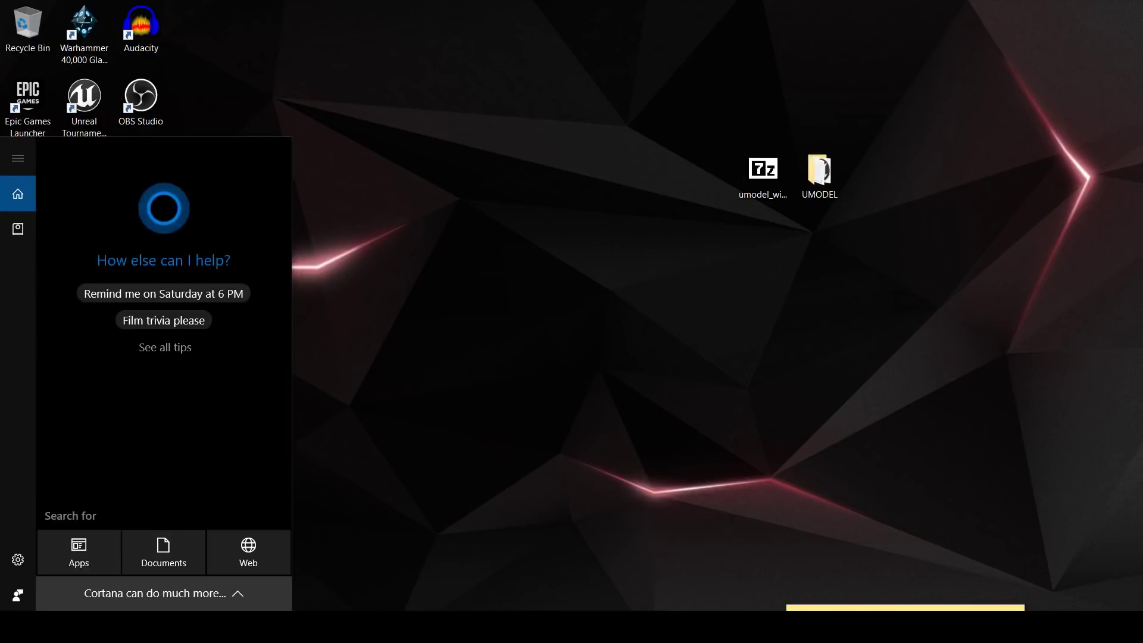
{"action": "type", "text": "udk"}
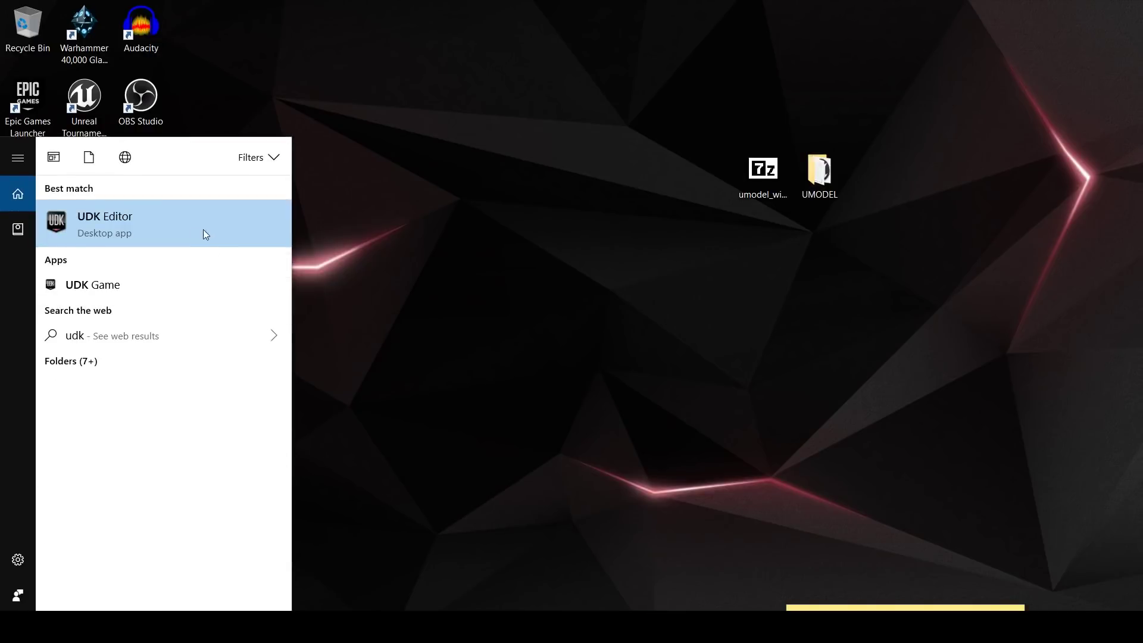
{"action": "left_click", "coordinate": [180, 232]}
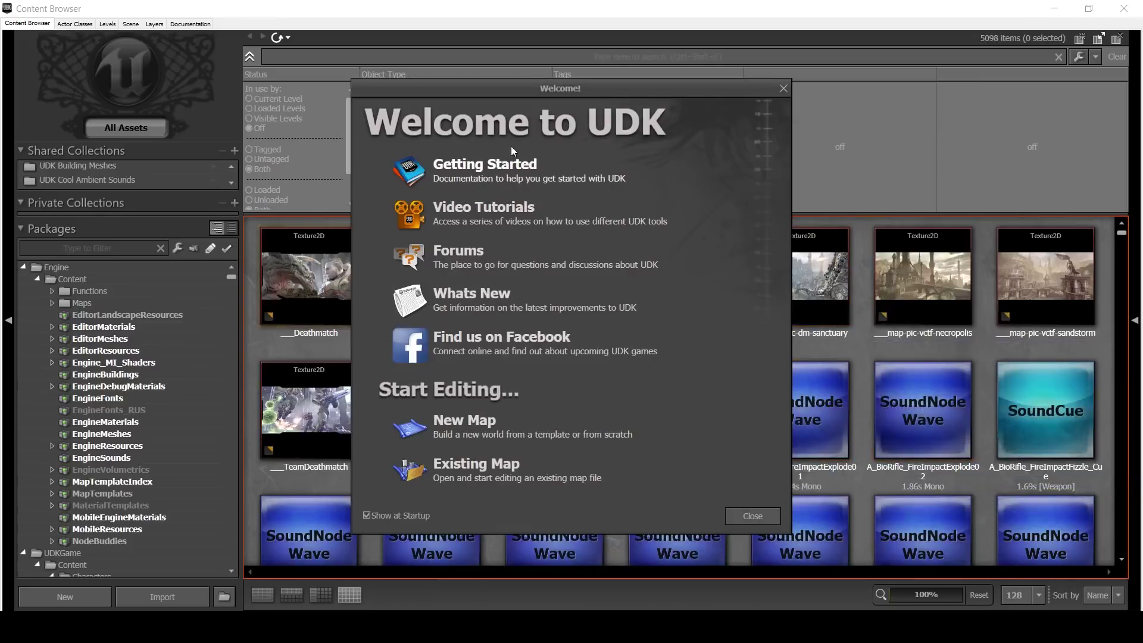
{"action": "left_click", "coordinate": [783, 88]}
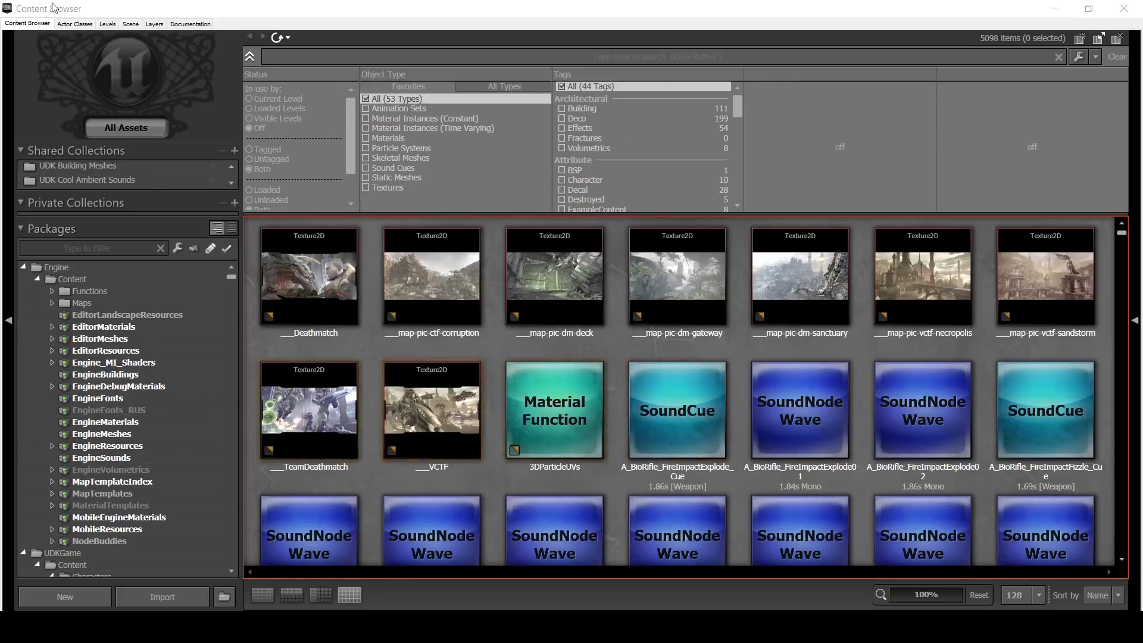
{"action": "left_click_drag", "start_coordinate": [755, 5], "coordinate": [658, 1]}
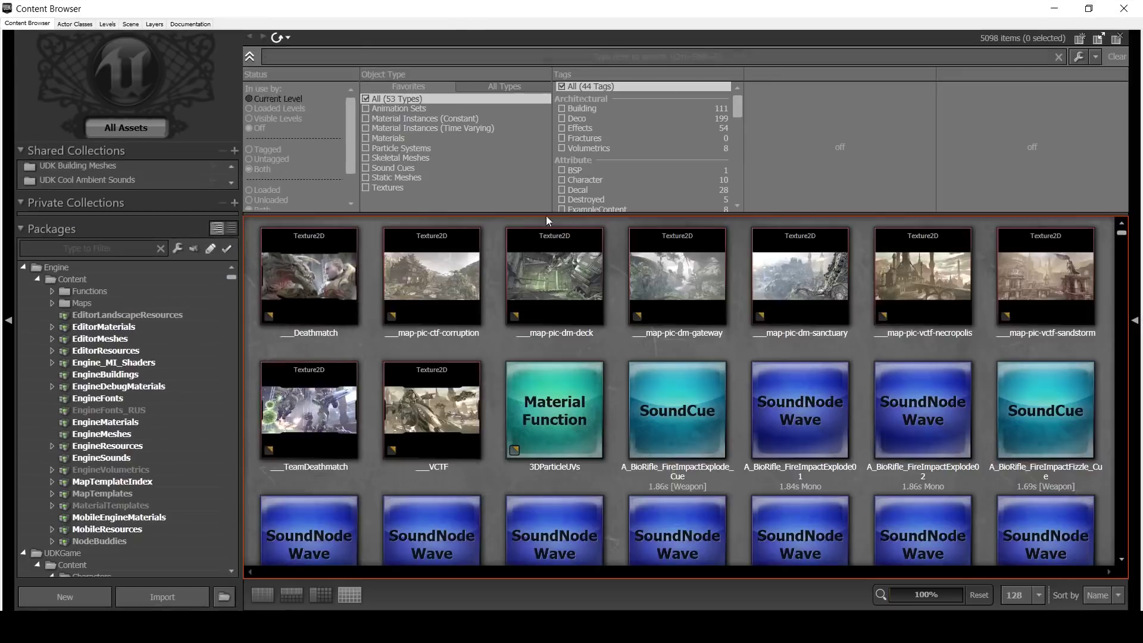
Import SKL_GOD_Kukulkan.psk from the desktop's UMODEL\UmodelExport\GOD_Kukulkan\SkeletalMesh3 folder into the package MyPackage.
{"action": "left_click", "coordinate": [159, 599]}
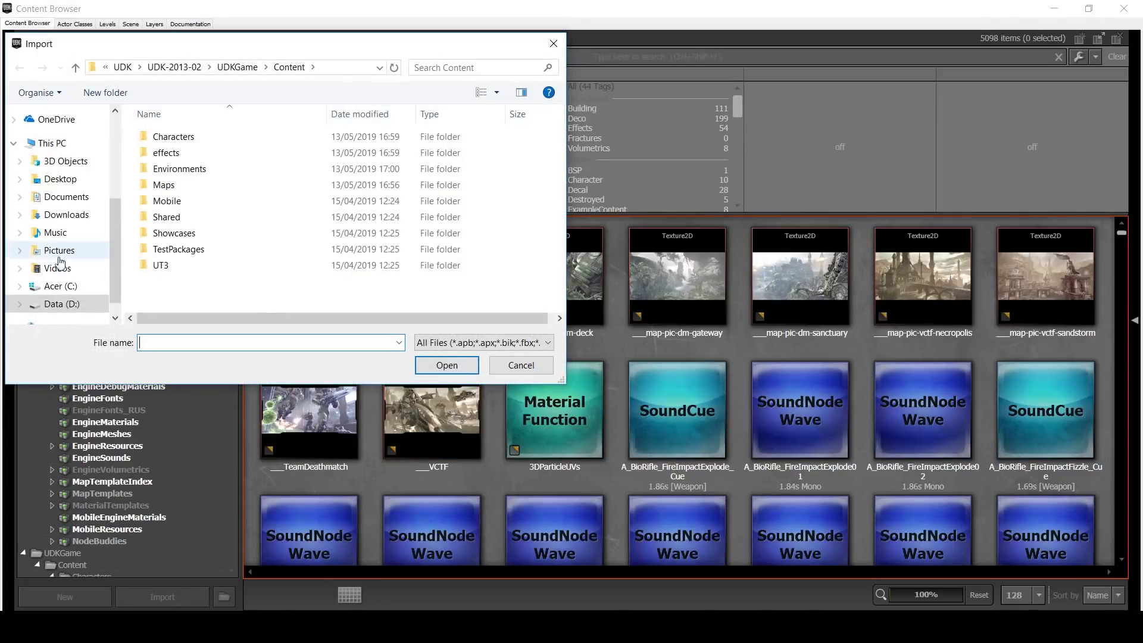
{"action": "left_click", "coordinate": [66, 182]}
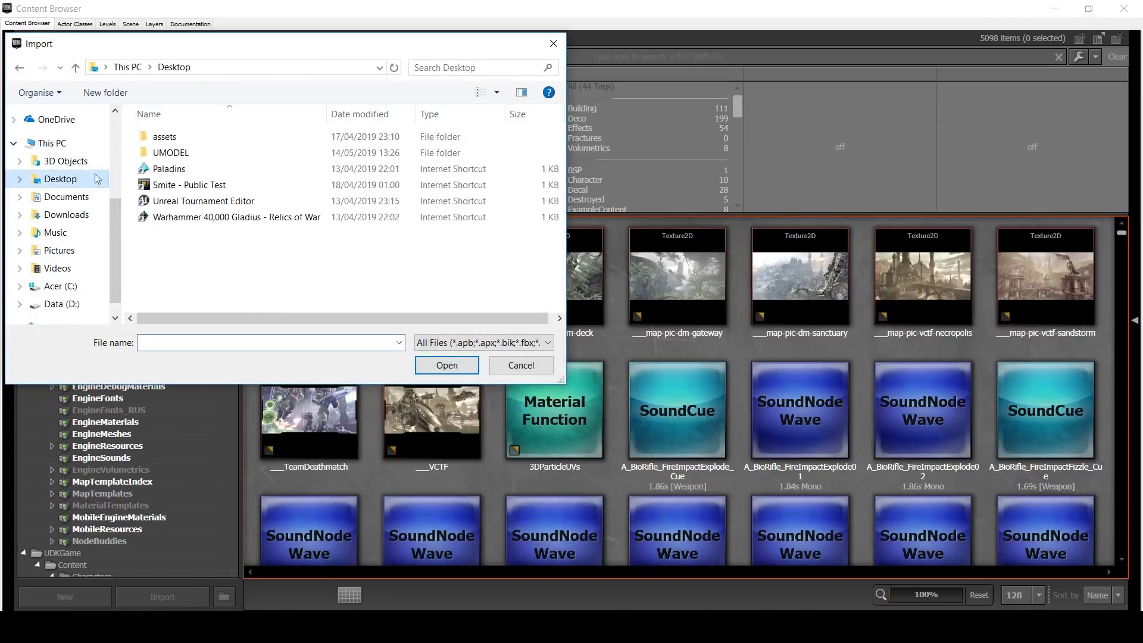
{"action": "double_click", "coordinate": [190, 153]}
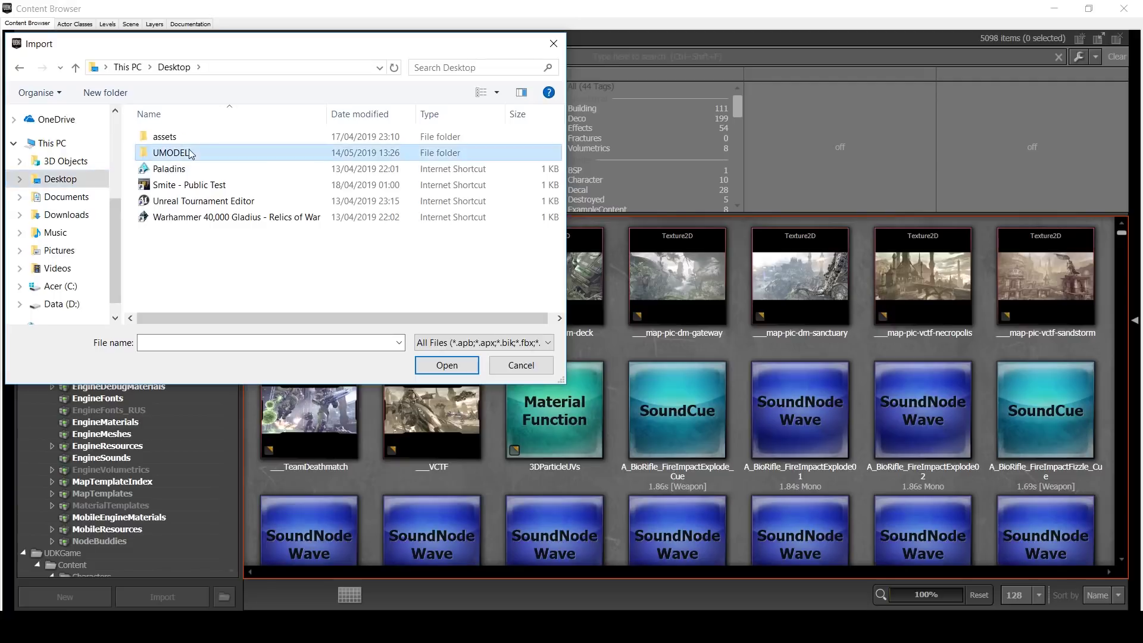
{"action": "double_click", "coordinate": [245, 140]}
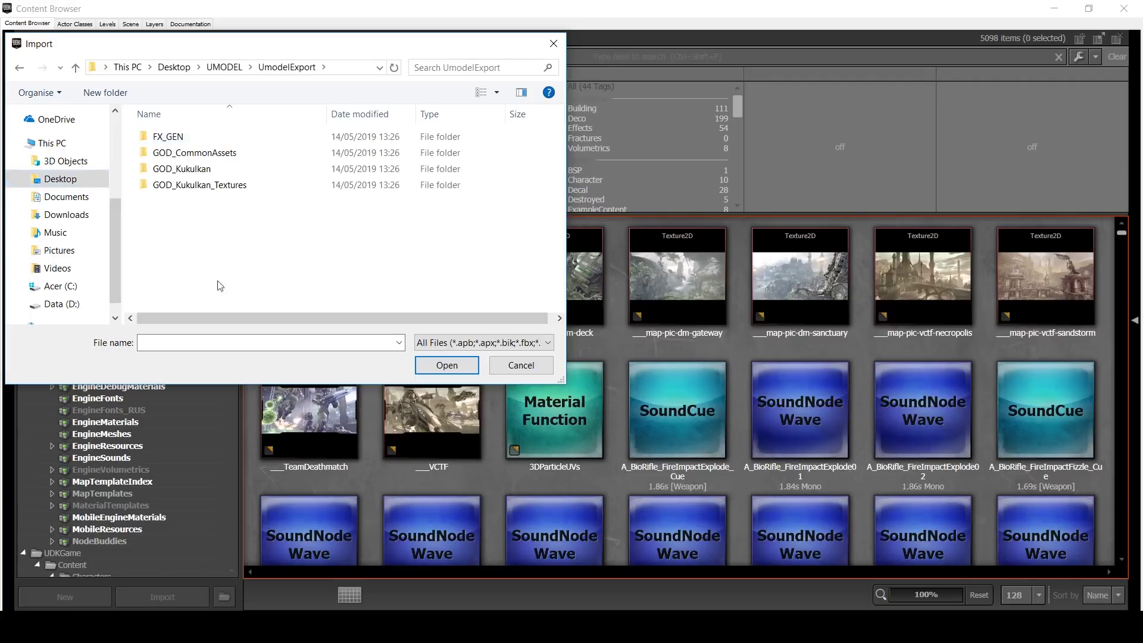
{"action": "double_click", "coordinate": [213, 172]}
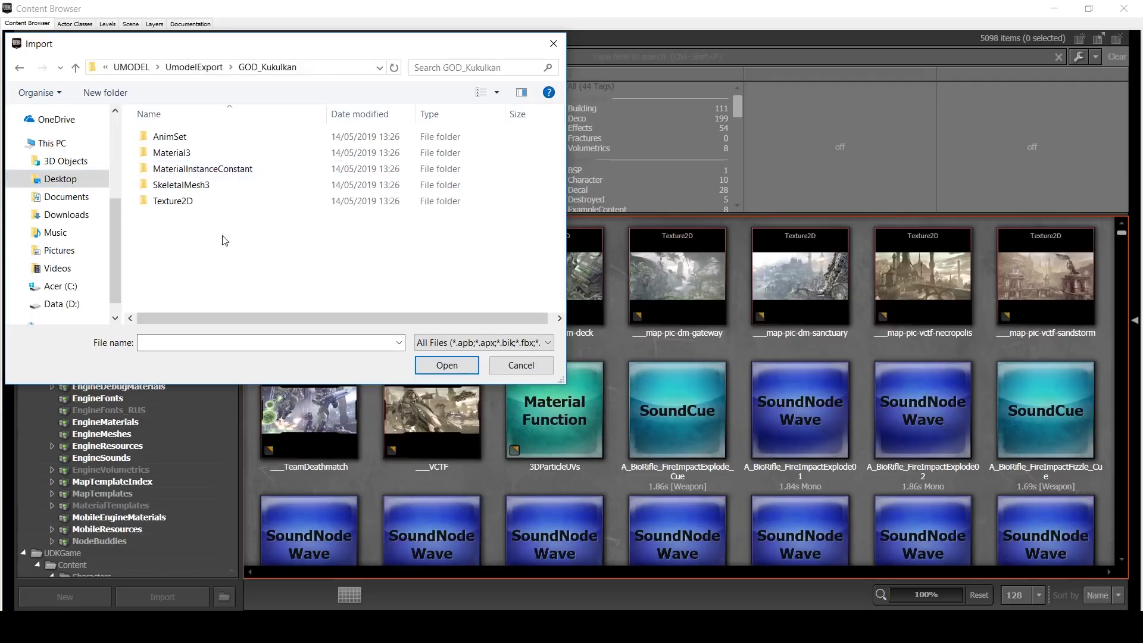
{"action": "double_click", "coordinate": [203, 190]}
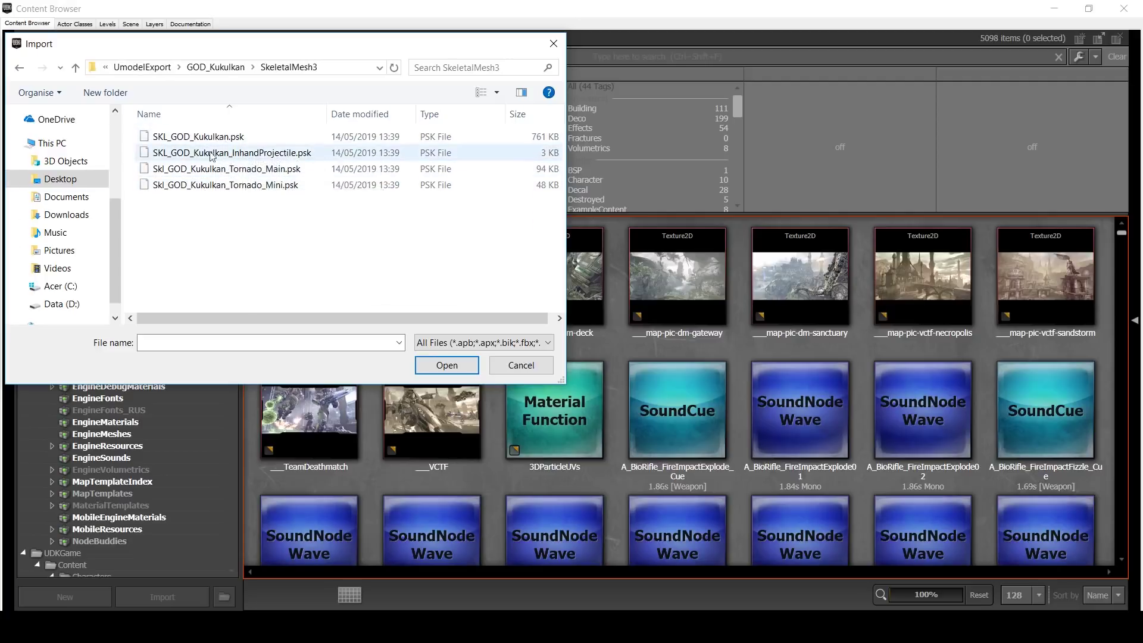
{"action": "double_click", "coordinate": [242, 142]}
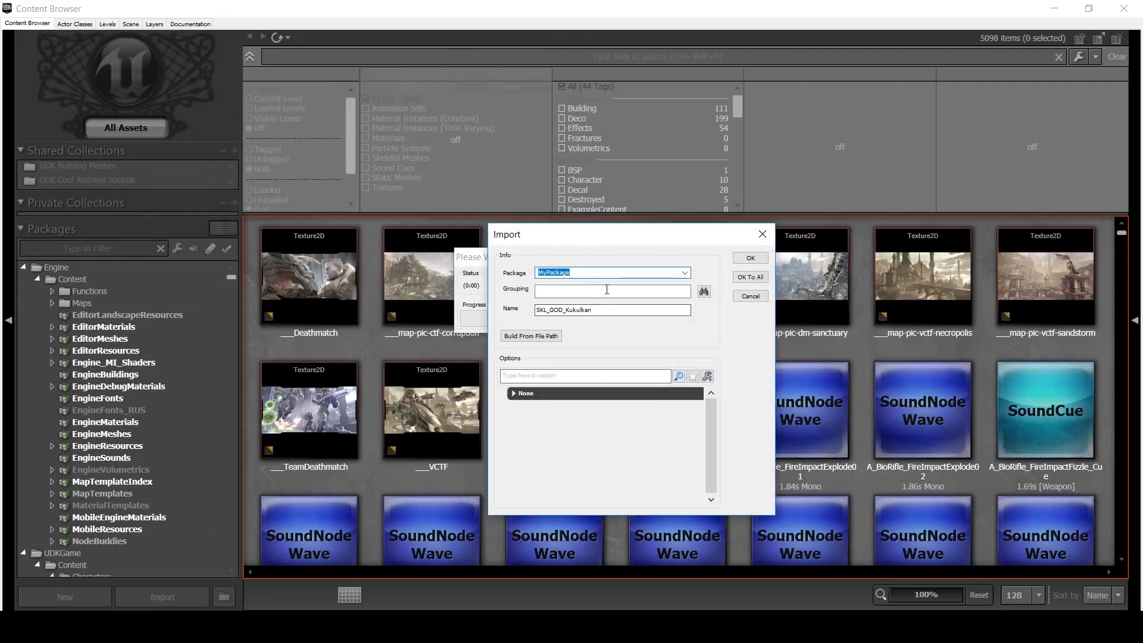
{"action": "left_click", "coordinate": [762, 262]}
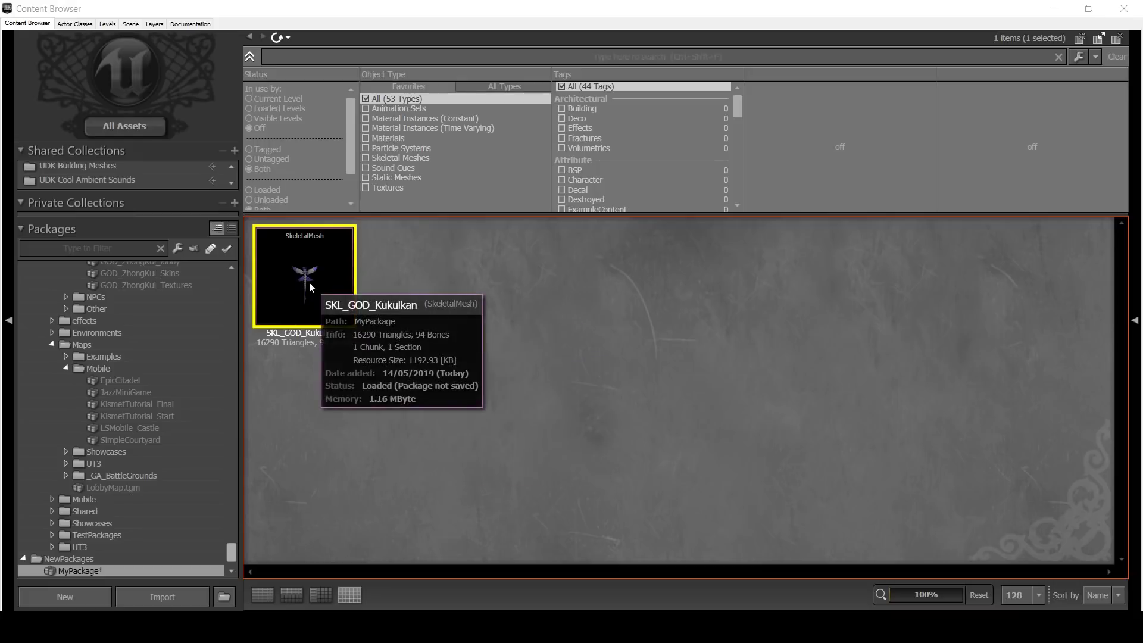
Open the SKL_GOD_Kukulkan mesh in a maximized AnimSet Editor and inspect the model from the front and side.
{"action": "double_click", "coordinate": [302, 269]}
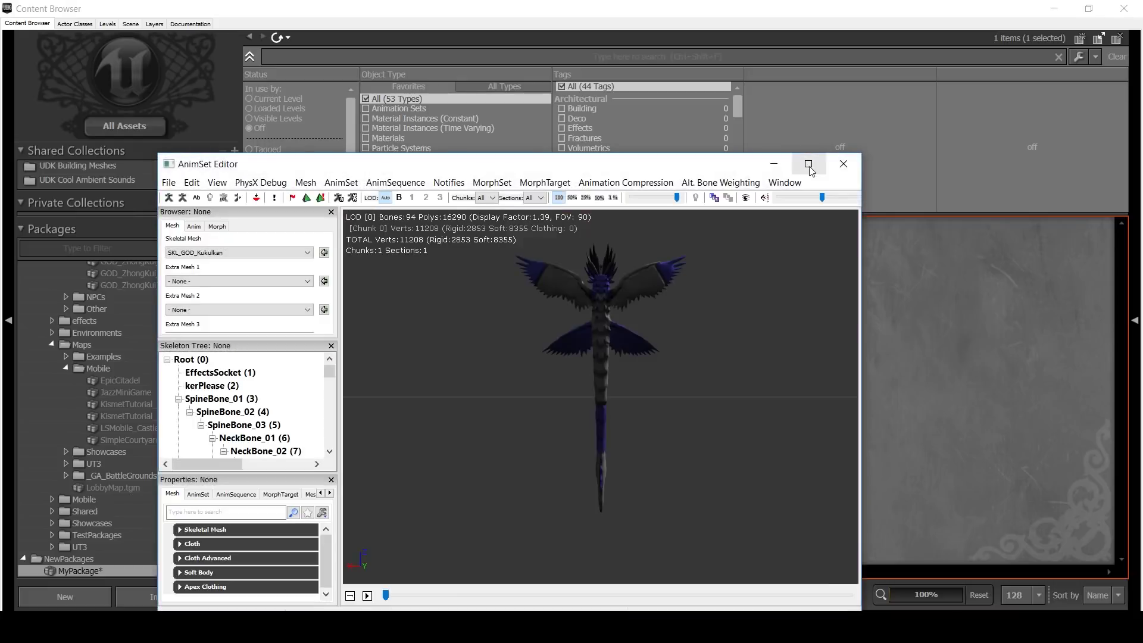
{"action": "left_click", "coordinate": [810, 167]}
{"action": "left_click_drag", "start_coordinate": [624, 245], "coordinate": [863, 245]}
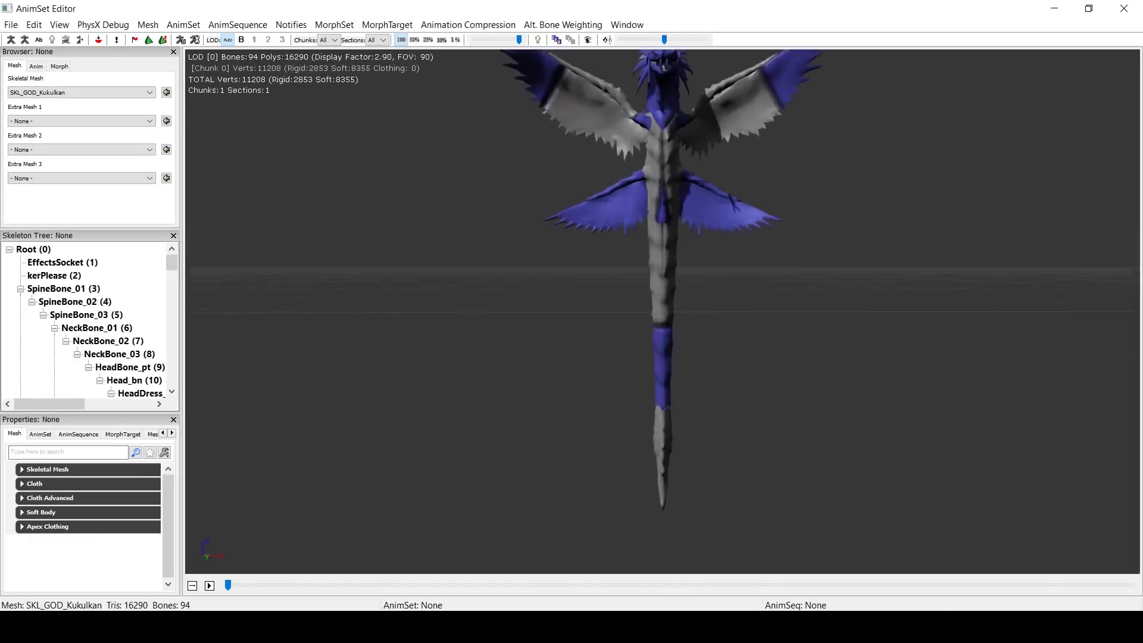
{"action": "mouse_move", "coordinate": [502, 243]}
{"action": "left_mouse_down"}
{"action": "mouse_move", "coordinate": [607, 243]}
{"action": "mouse_move", "coordinate": [501, 243]}
{"action": "left_mouse_up"}
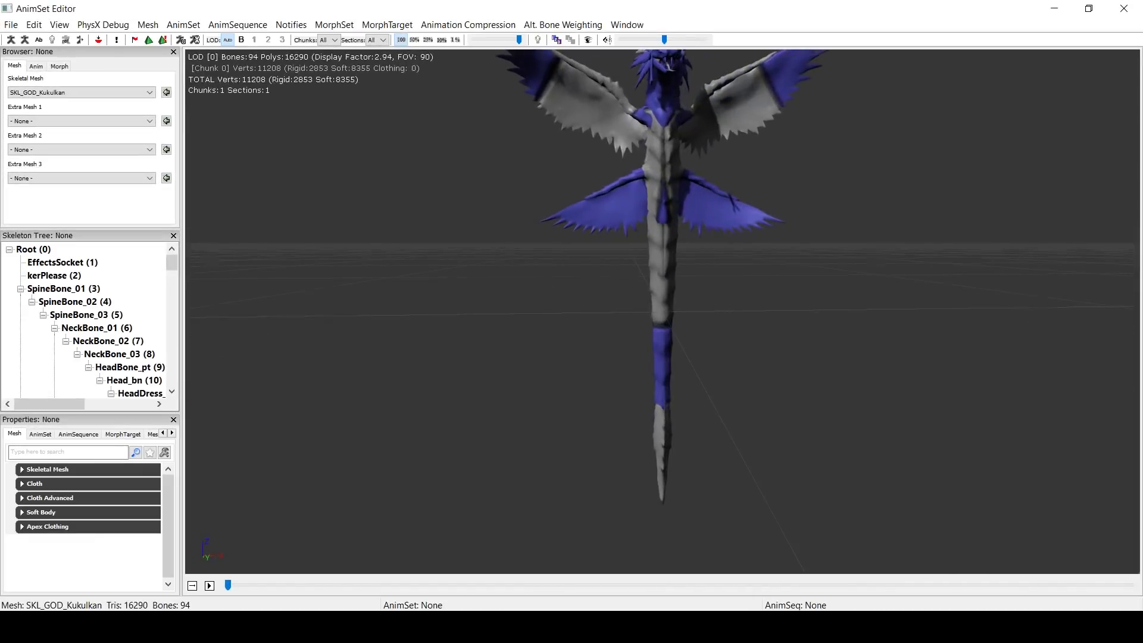
{"action": "mouse_move", "coordinate": [510, 225]}
{"action": "middle_mouse_down"}
{"action": "mouse_move", "coordinate": [510, 357]}
{"action": "mouse_move", "coordinate": [510, 226]}
{"action": "middle_mouse_up"}
{"action": "left_click_drag", "start_coordinate": [510, 226], "coordinate": [643, 256]}
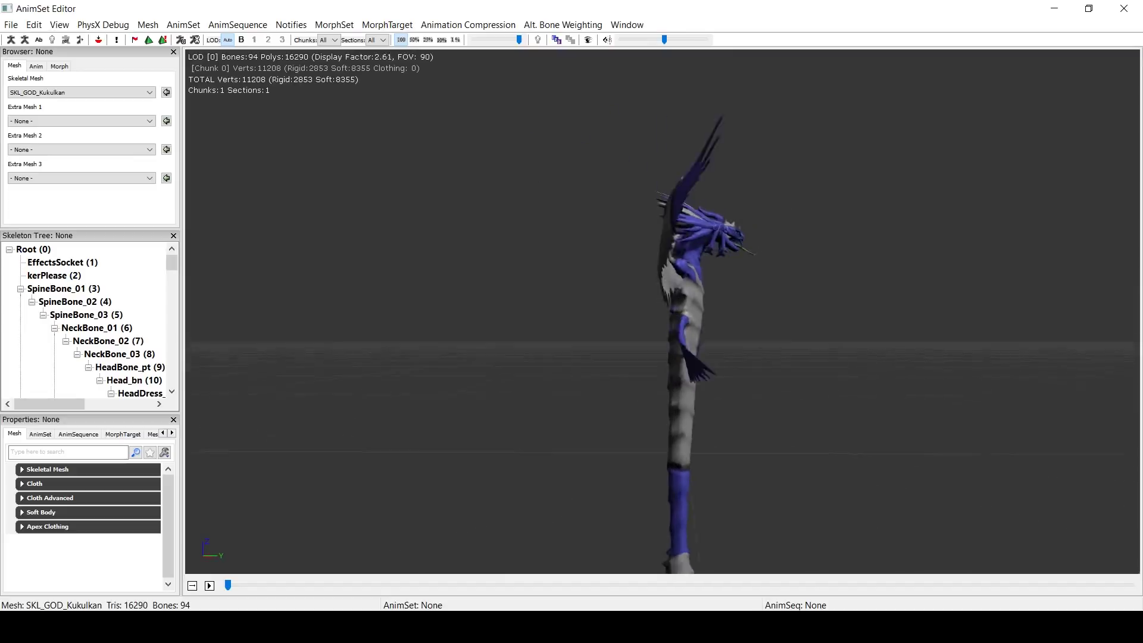
{"action": "left_click_drag", "start_coordinate": [559, 229], "coordinate": [503, 265]}
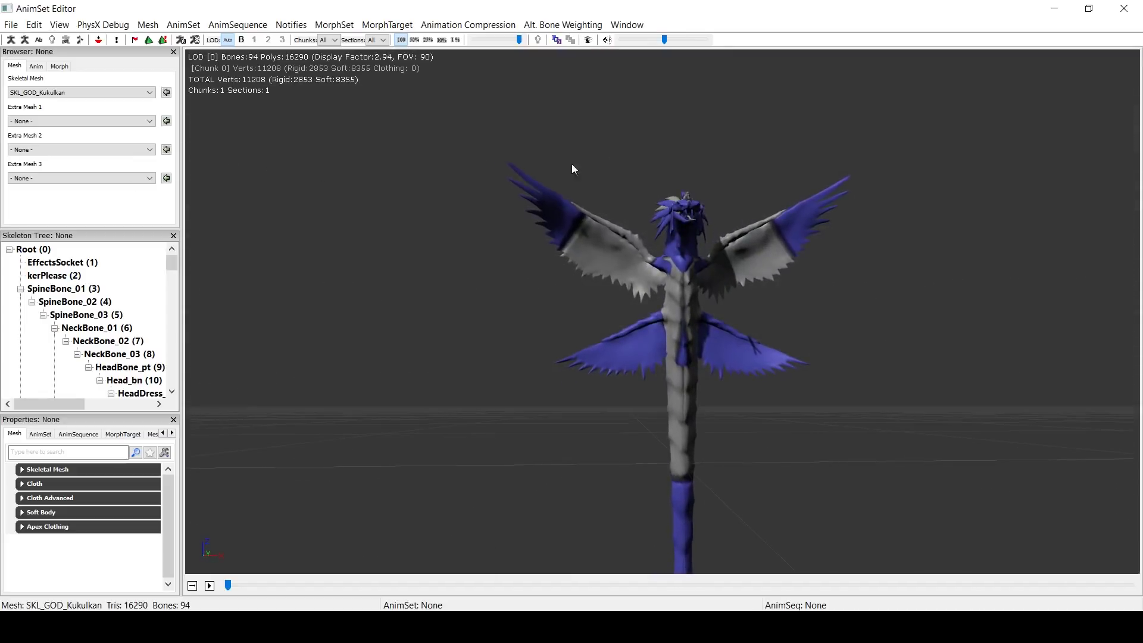
Create a new AnimSet named NewAnimSet in the package kuku1.
{"action": "left_click", "coordinate": [12, 27]}
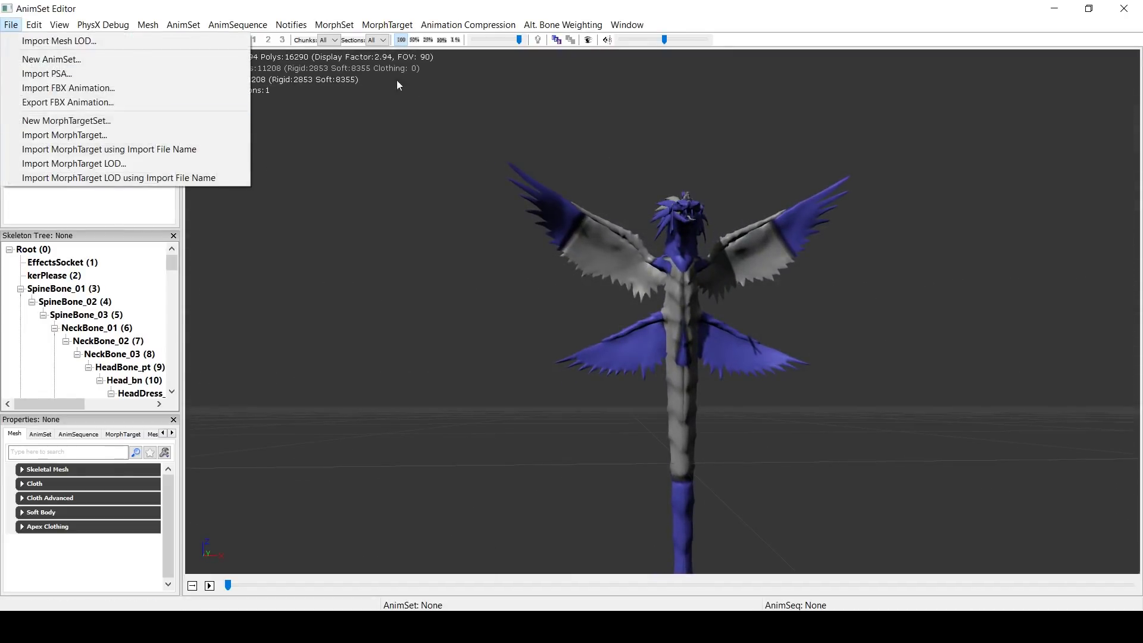
{"action": "left_click", "coordinate": [75, 60]}
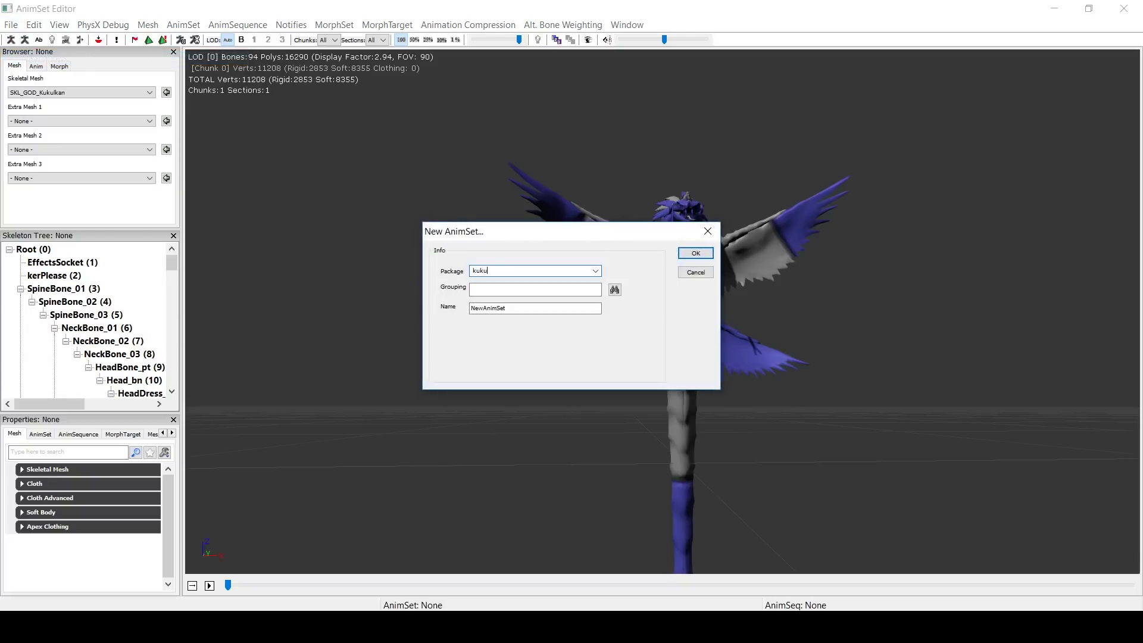
{"action": "left_click", "coordinate": [695, 253]}
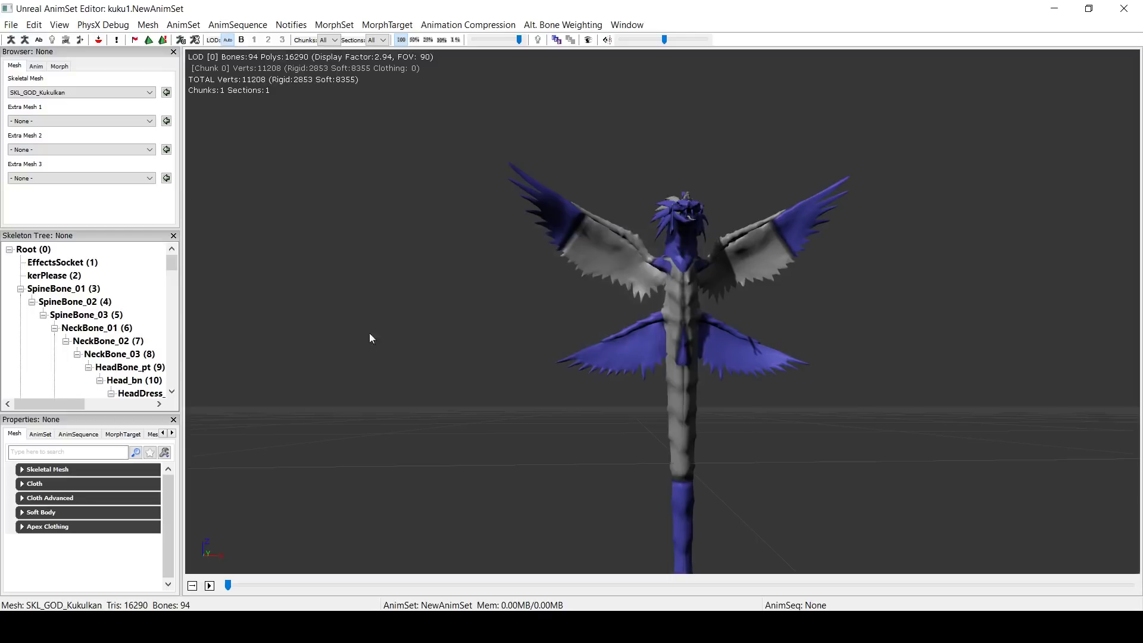
Import AS_GOD_Kukulkan.psa from the desktop's UMODEL\UmodelExport\GOD_Kukulkan\AnimSet folder into the NewAnimSet animation set.
{"action": "left_click", "coordinate": [10, 25]}
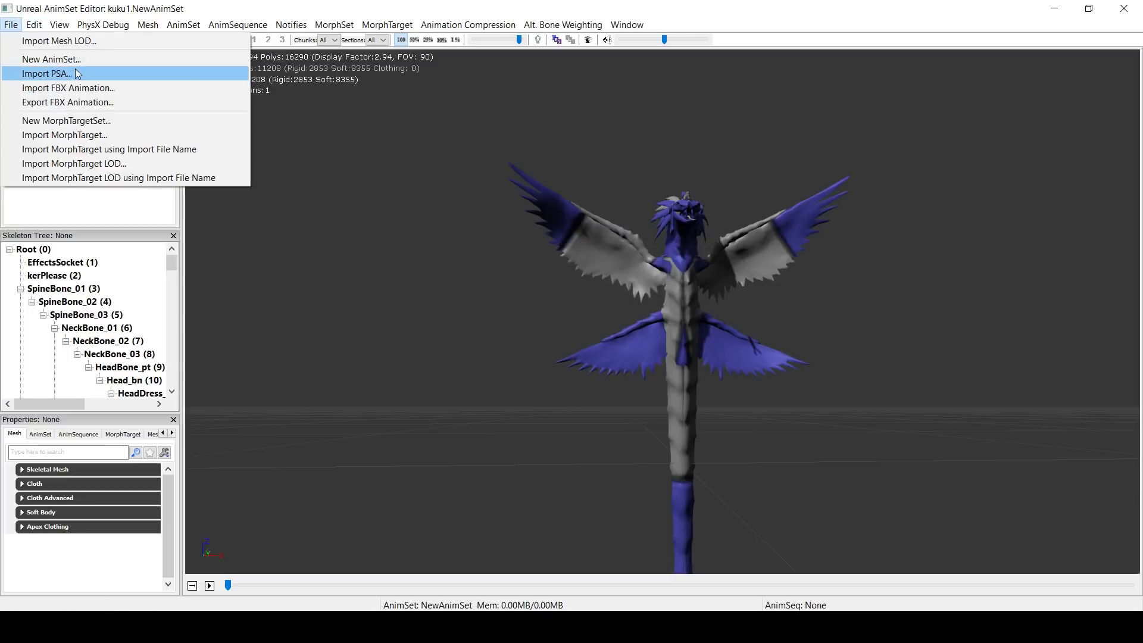
{"action": "left_click", "coordinate": [54, 79]}
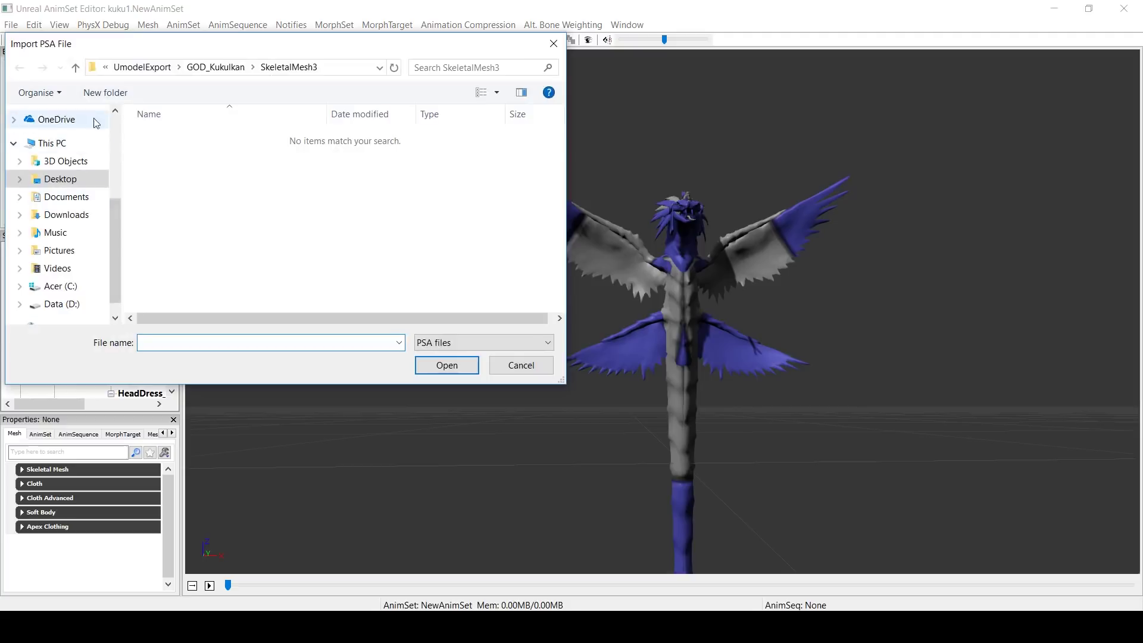
{"action": "left_click", "coordinate": [71, 178]}
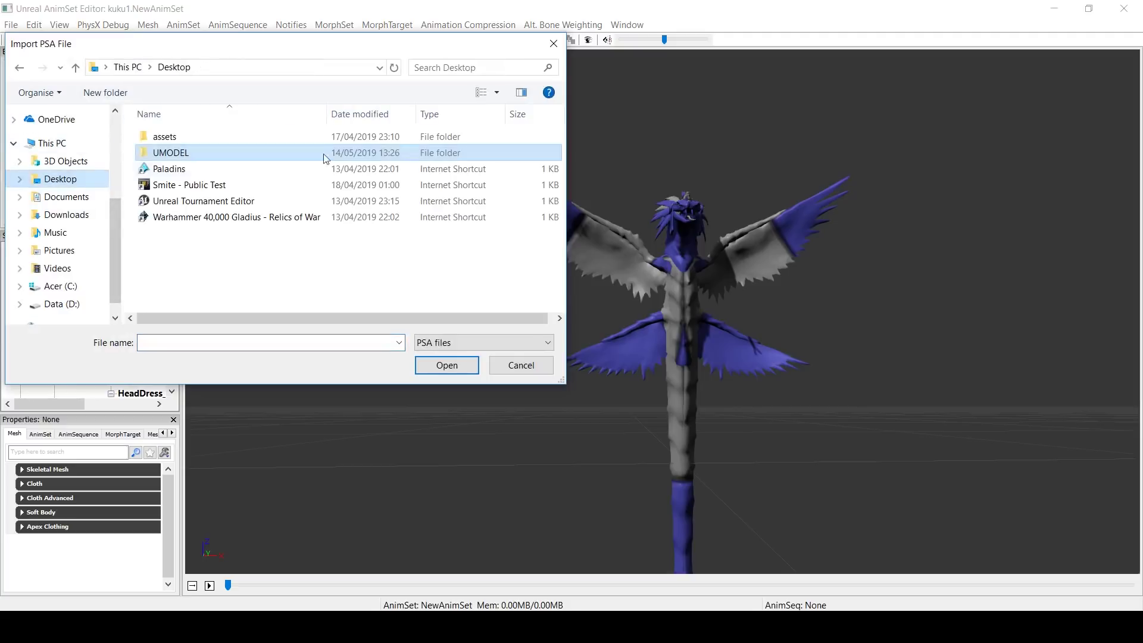
{"action": "double_click", "coordinate": [189, 153]}
{"action": "double_click", "coordinate": [198, 138]}
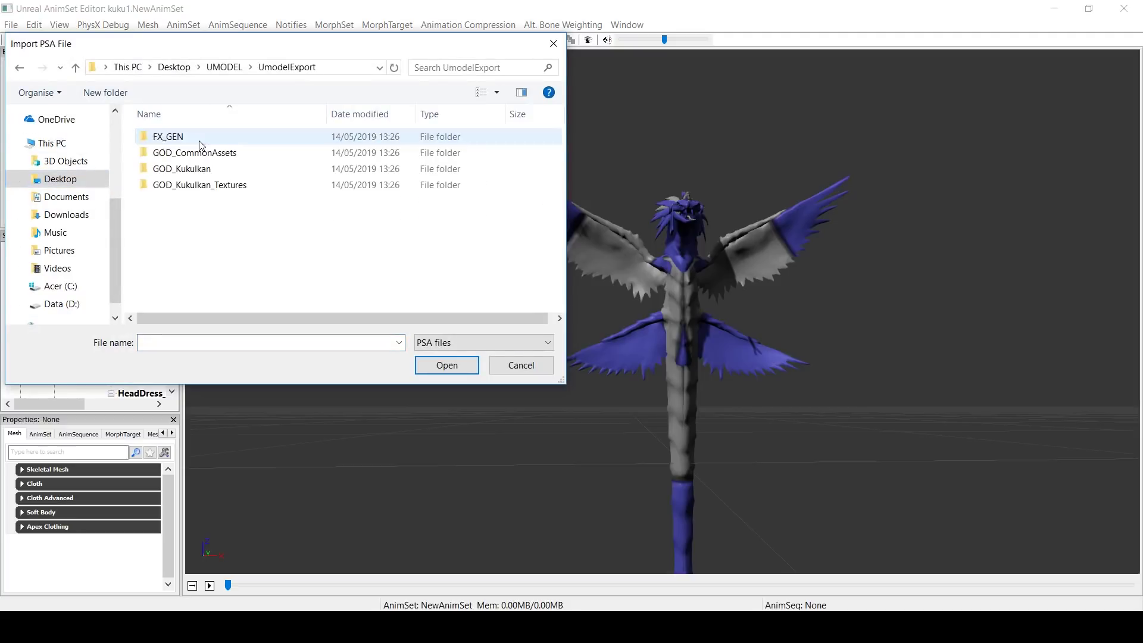
{"action": "double_click", "coordinate": [202, 170]}
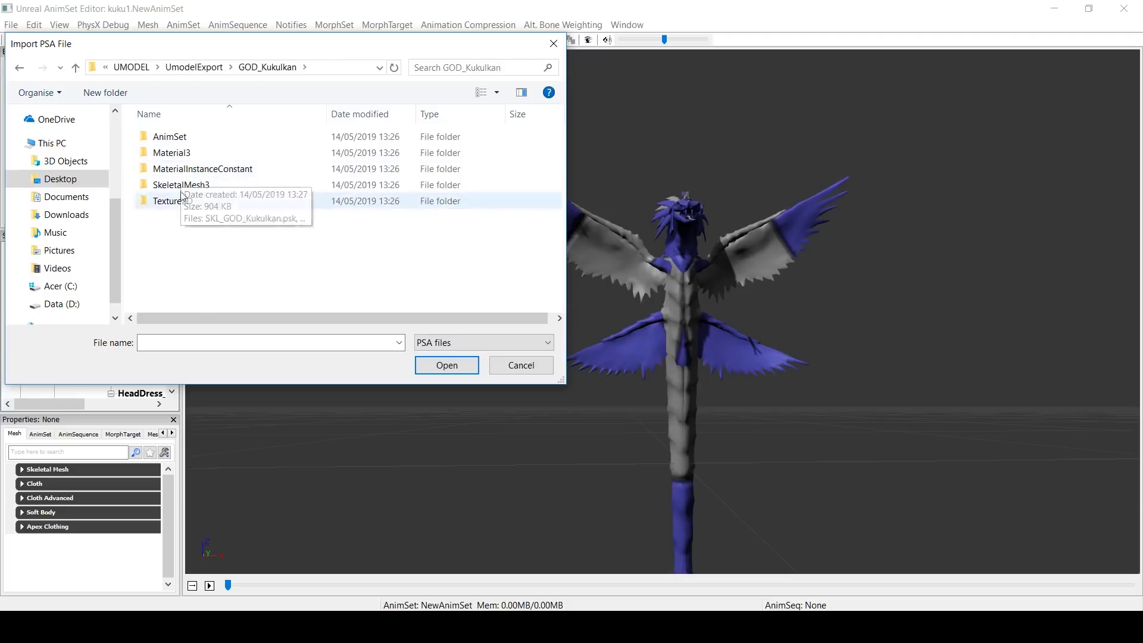
{"action": "double_click", "coordinate": [198, 141]}
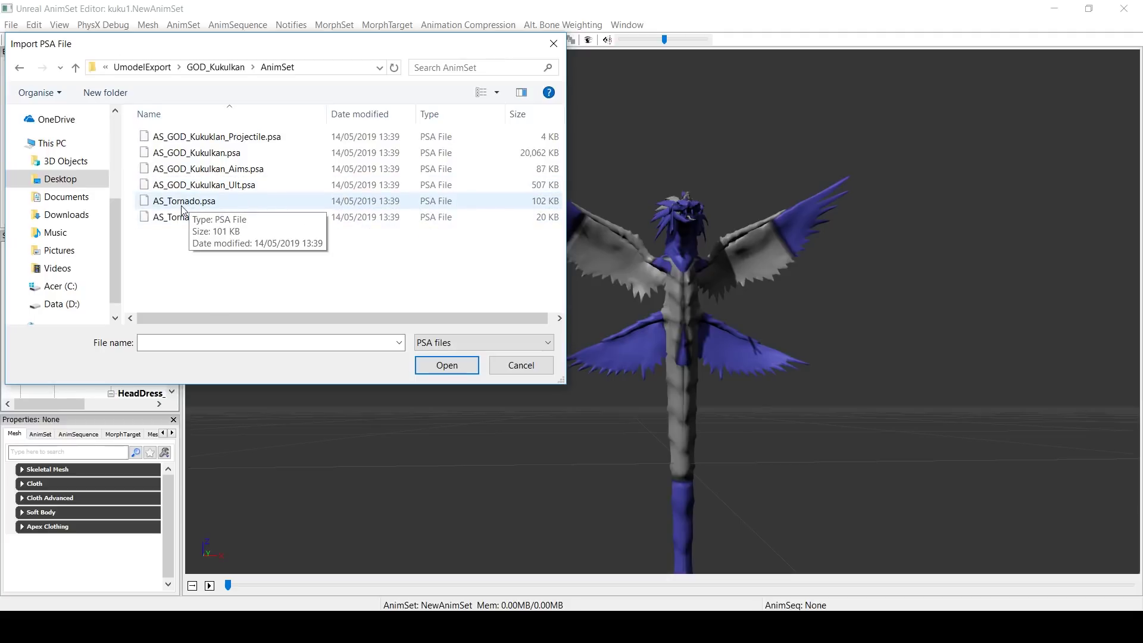
{"action": "double_click", "coordinate": [234, 154]}
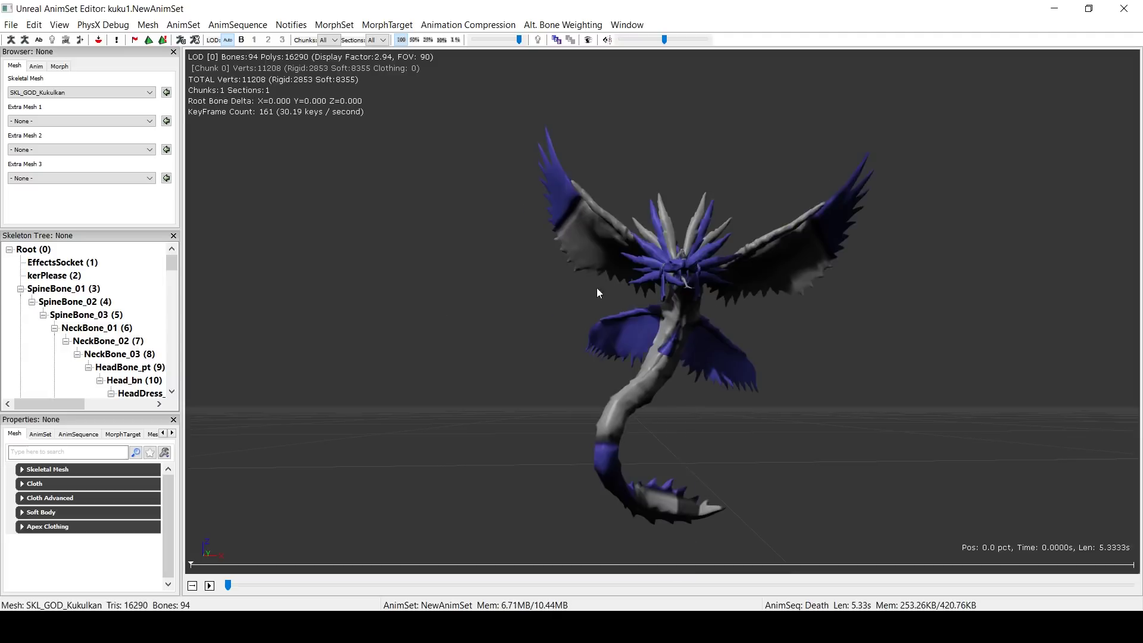
Widen the browser pane, show the animation sequences of NewAnimSet and enlarge the list vertically.
{"action": "left_click_drag", "start_coordinate": [661, 309], "coordinate": [506, 346]}
{"action": "left_click_drag", "start_coordinate": [542, 307], "coordinate": [598, 293]}
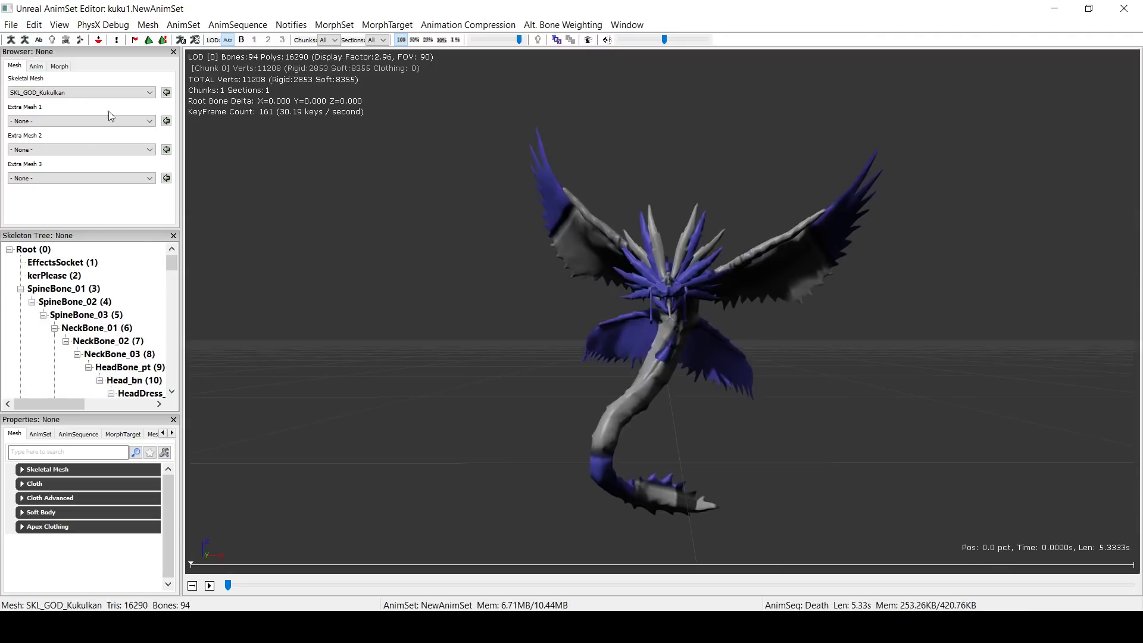
{"action": "left_click_drag", "start_coordinate": [181, 126], "coordinate": [342, 141]}
{"action": "left_click", "coordinate": [42, 71]}
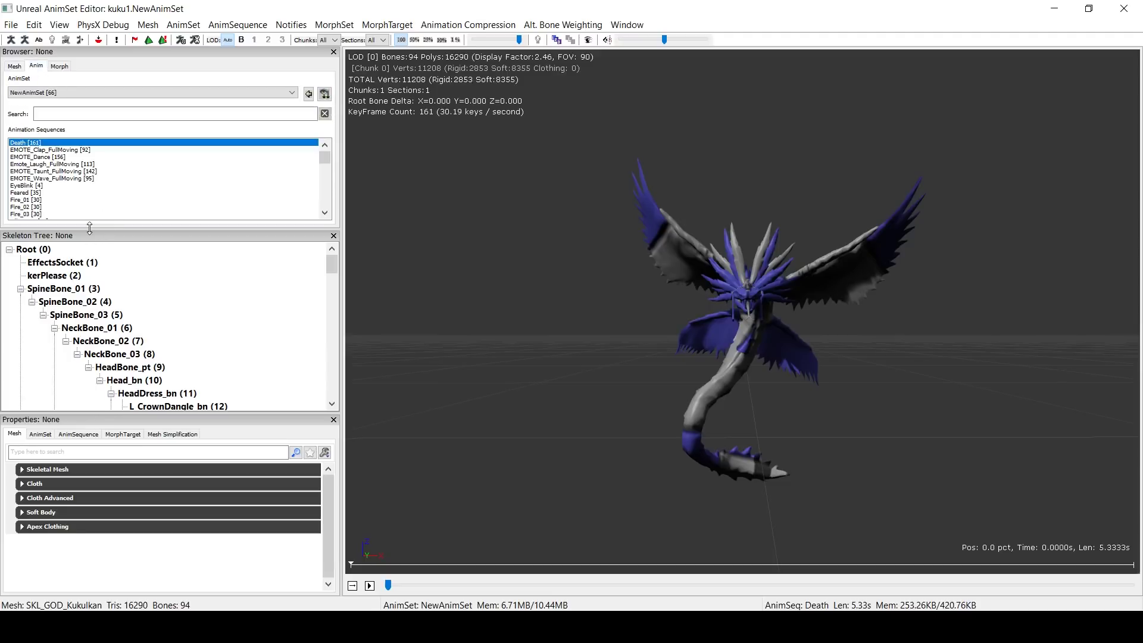
{"action": "left_click_drag", "start_coordinate": [89, 228], "coordinate": [90, 385]}
Select the Idle_Com animation sequence and play it in a loop on the model.
{"action": "left_click", "coordinate": [39, 236]}
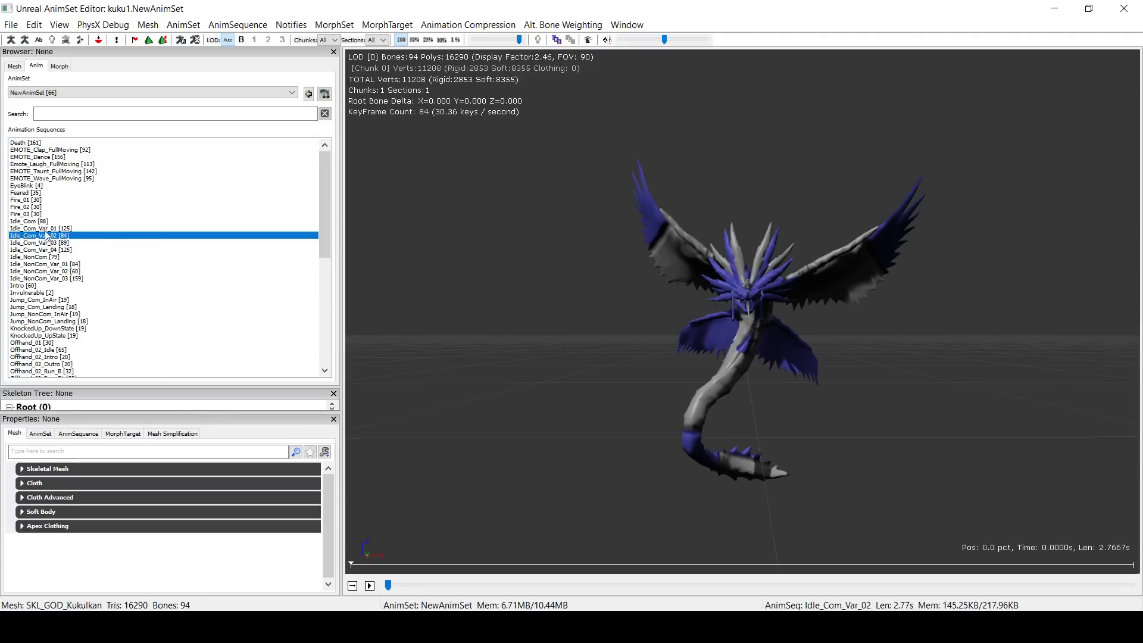
{"action": "left_click", "coordinate": [29, 221]}
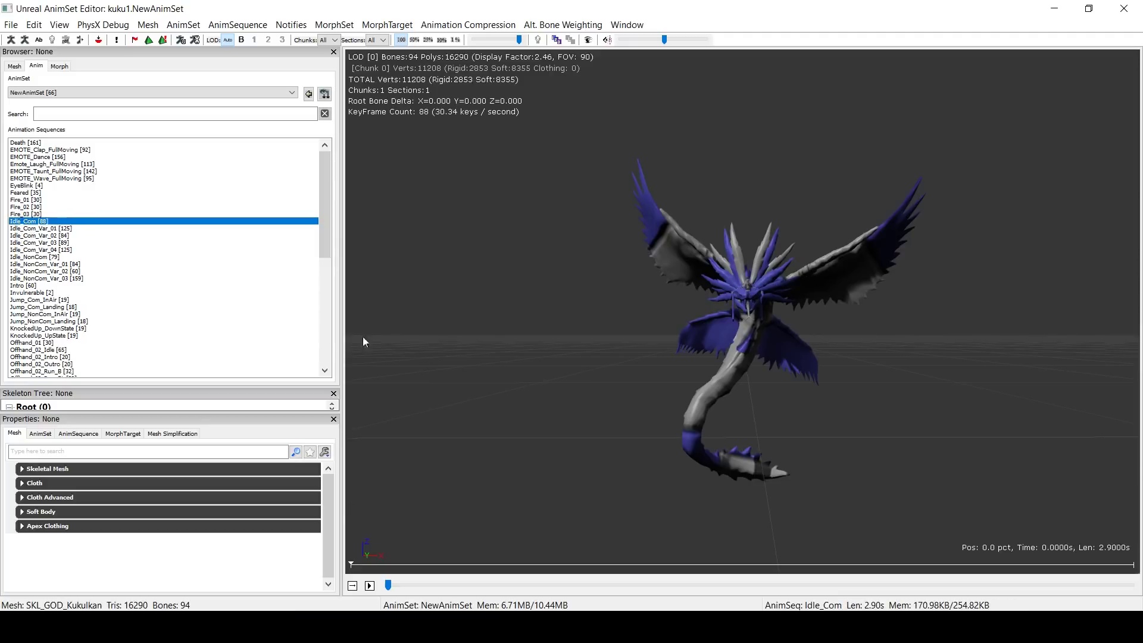
{"action": "left_click", "coordinate": [370, 586]}
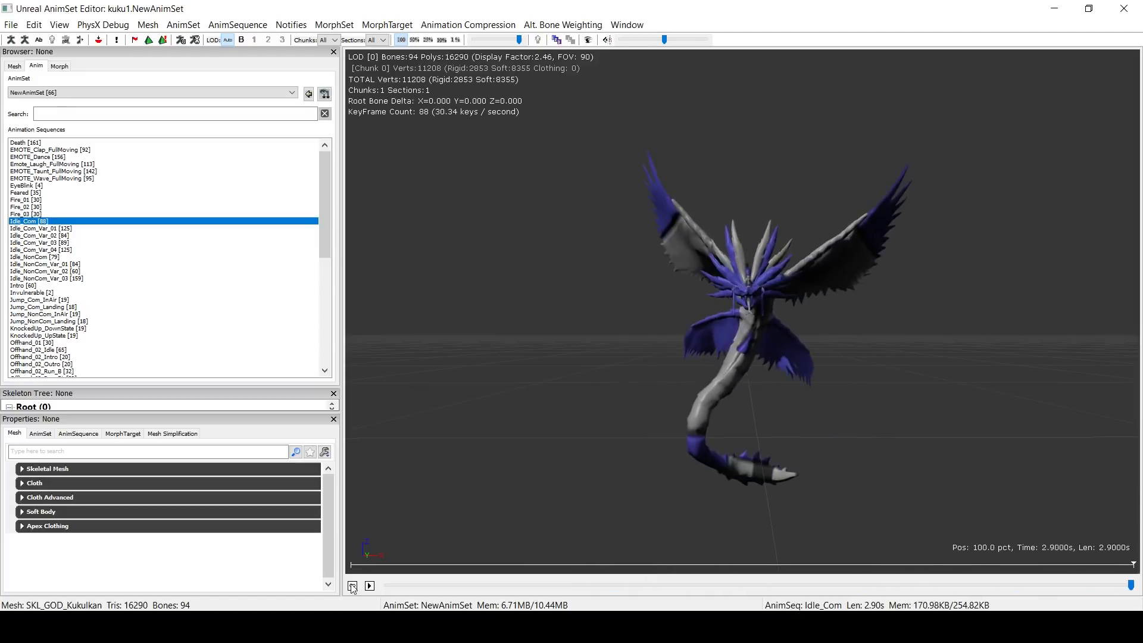
{"action": "left_click", "coordinate": [370, 586]}
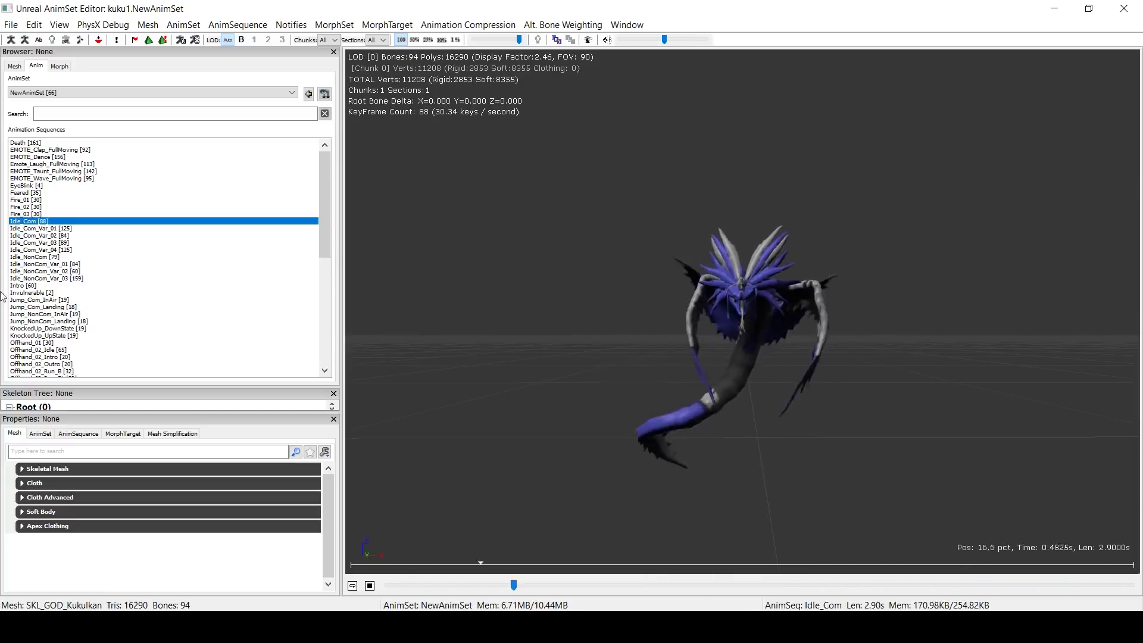
Export the Idle_Com animation as an FBX document into the UmodelExport folder, including the current skeletal mesh.
{"action": "left_click", "coordinate": [4, 24]}
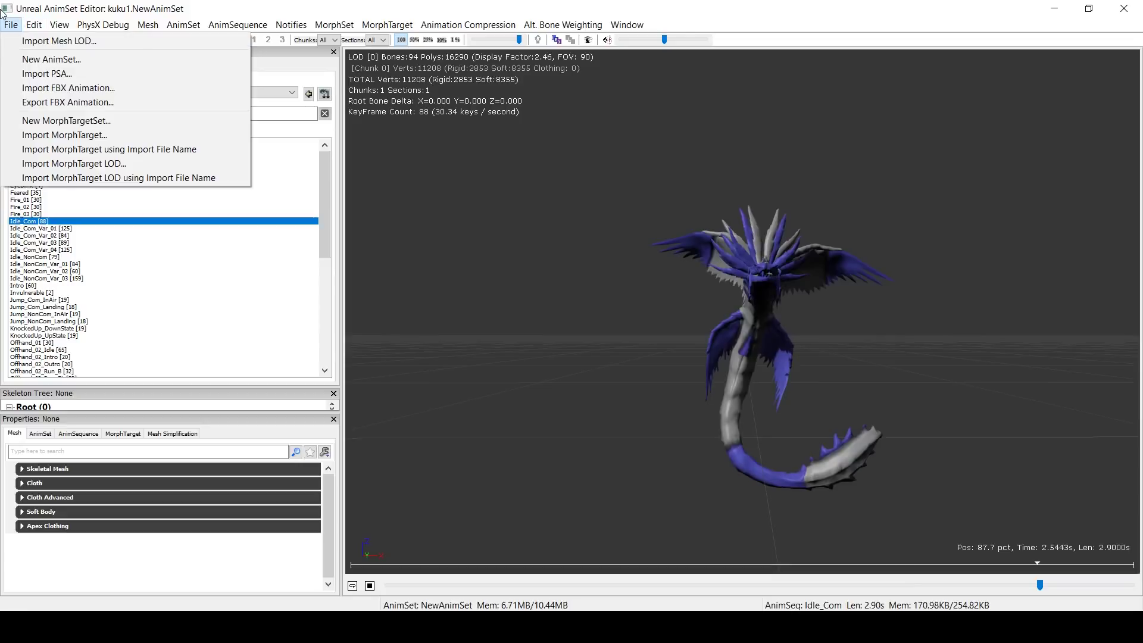
{"action": "left_click", "coordinate": [73, 105]}
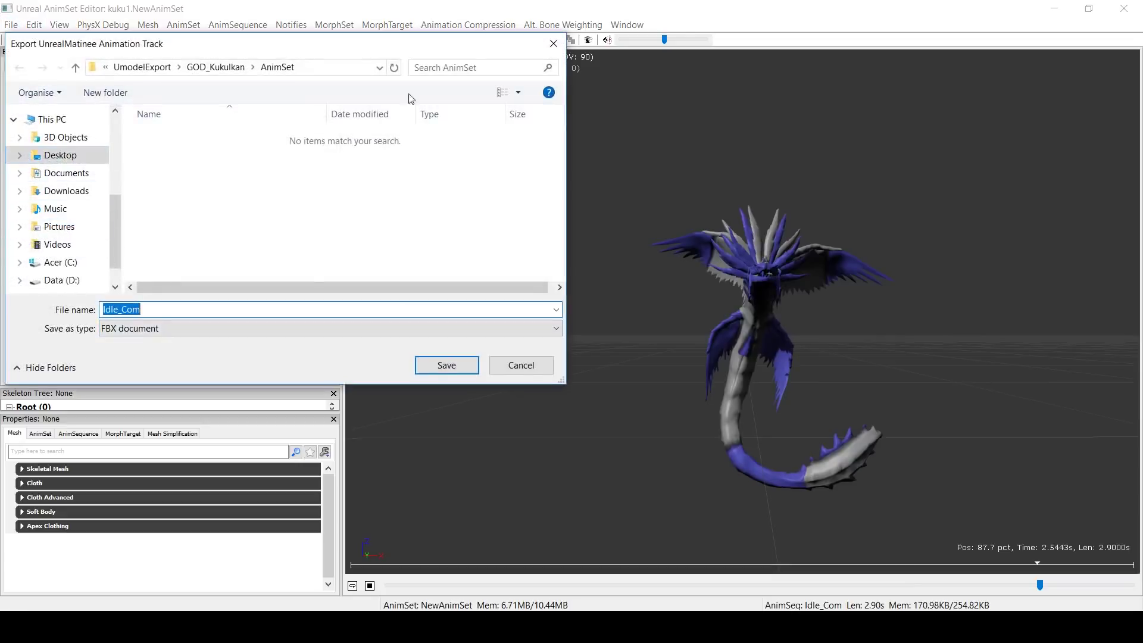
{"action": "left_click", "coordinate": [178, 68]}
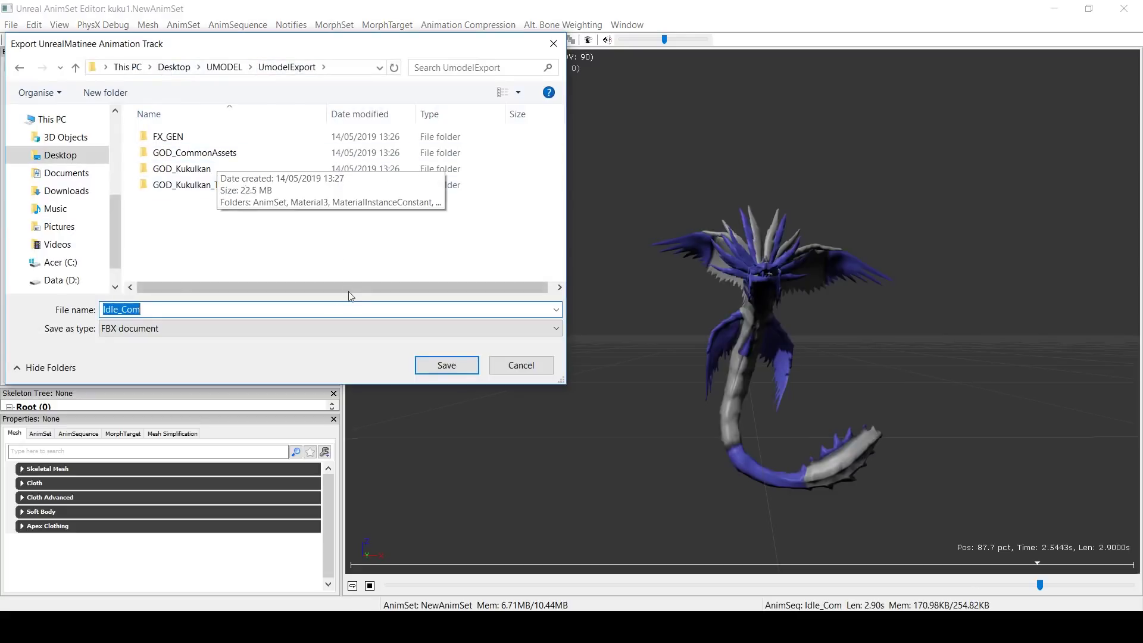
{"action": "left_click", "coordinate": [446, 365]}
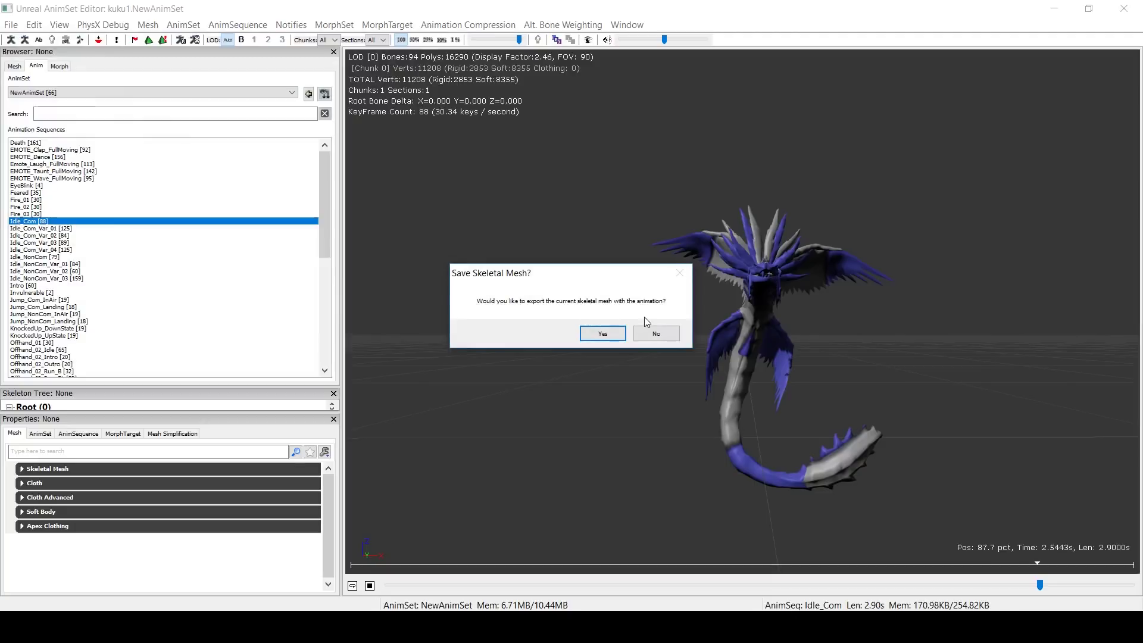
{"action": "left_click", "coordinate": [602, 335]}
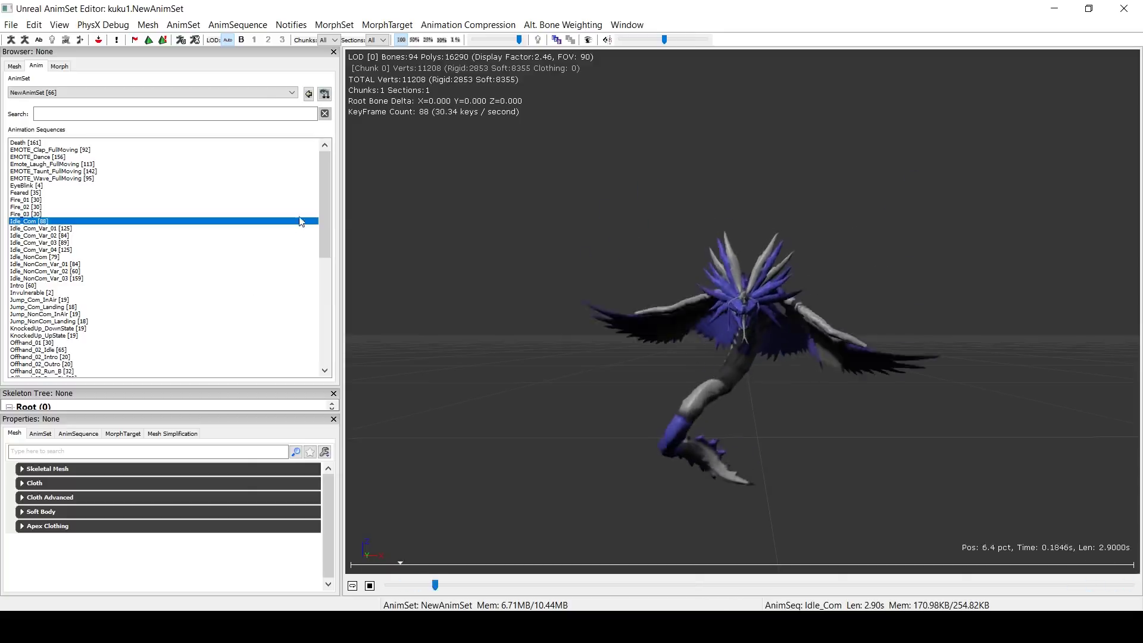
Select the Feared animation and export it as an FBX document with the skeletal mesh into the UmodelExport folder.
{"action": "mouse_move", "coordinate": [327, 219]}
{"action": "left_mouse_down"}
{"action": "mouse_move", "coordinate": [330, 321]}
{"action": "mouse_move", "coordinate": [345, 225]}
{"action": "left_mouse_up"}
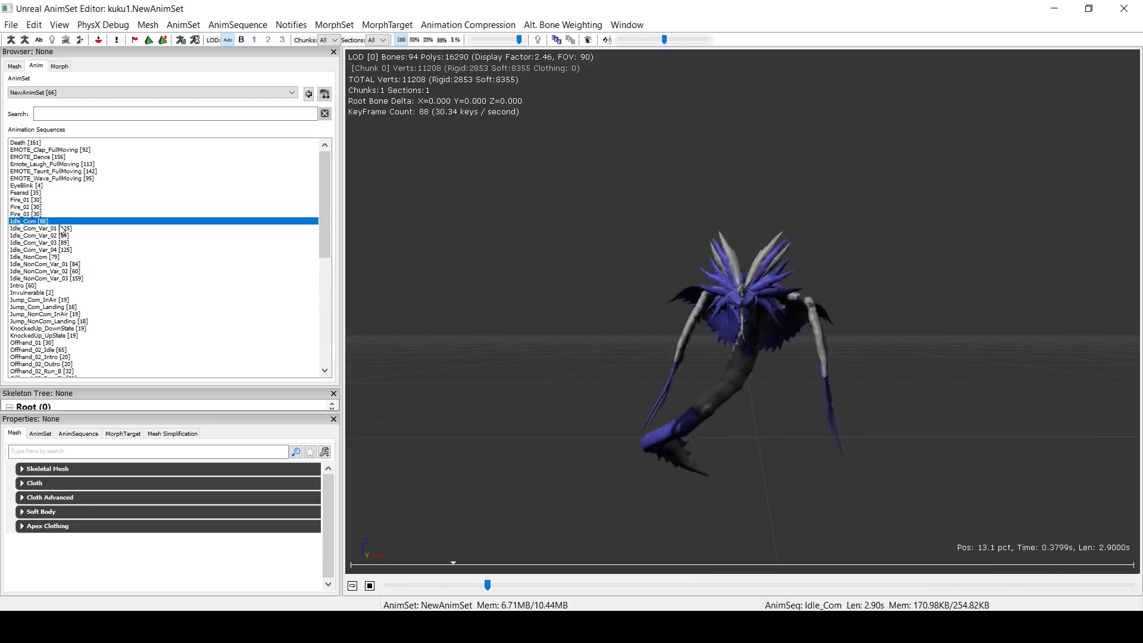
{"action": "left_click", "coordinate": [25, 192]}
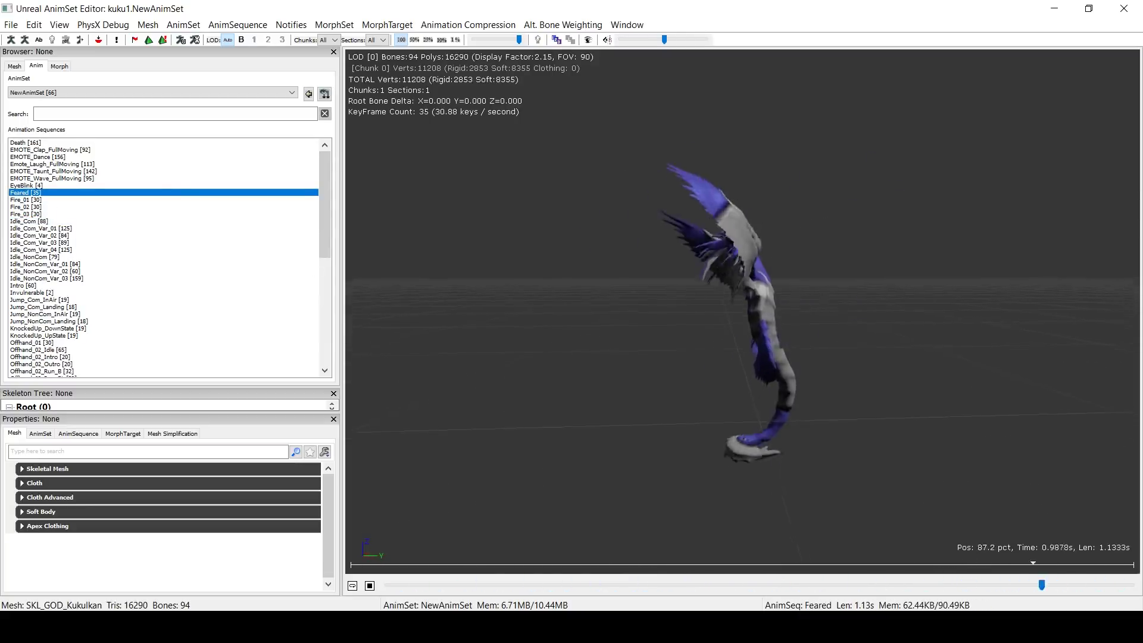
{"action": "left_click", "coordinate": [10, 25]}
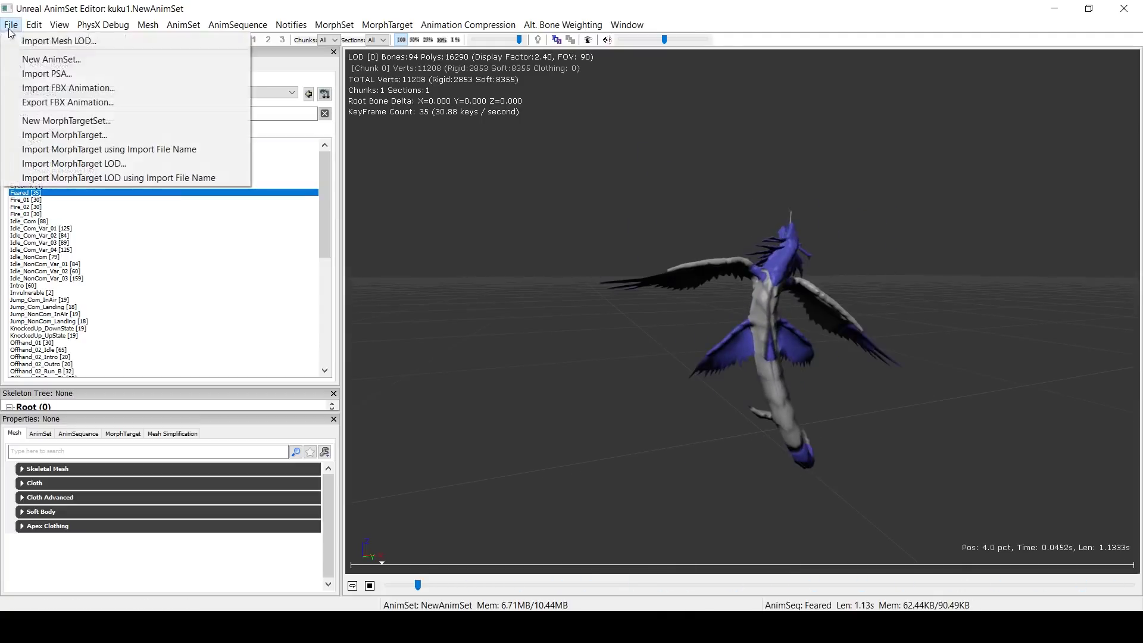
{"action": "left_click", "coordinate": [67, 102]}
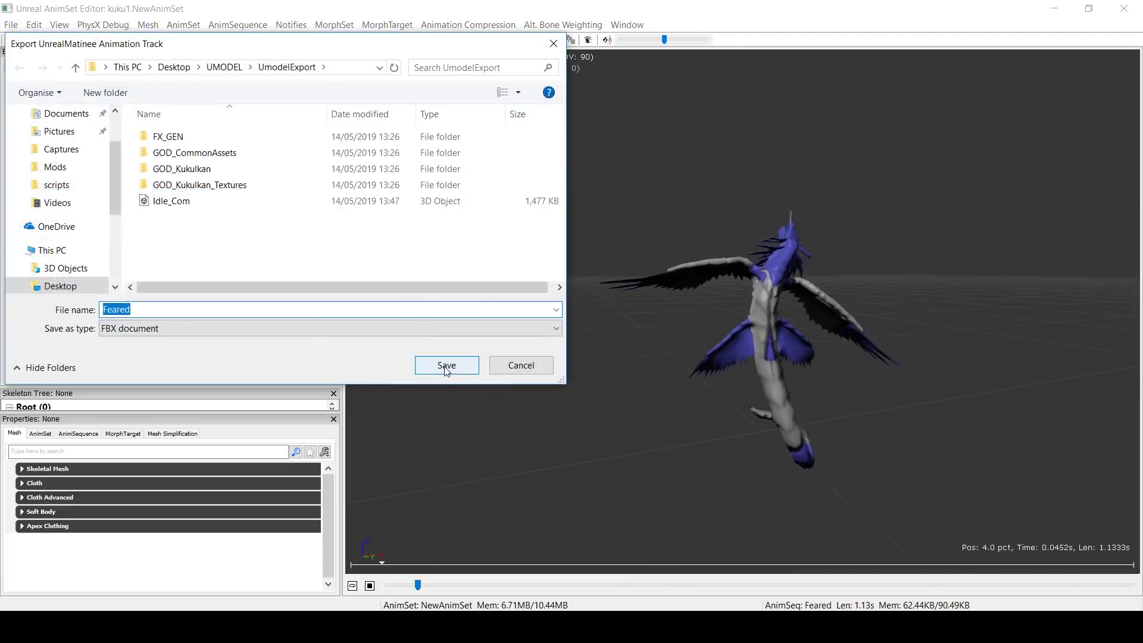
{"action": "left_click", "coordinate": [447, 365]}
{"action": "left_click", "coordinate": [595, 338]}
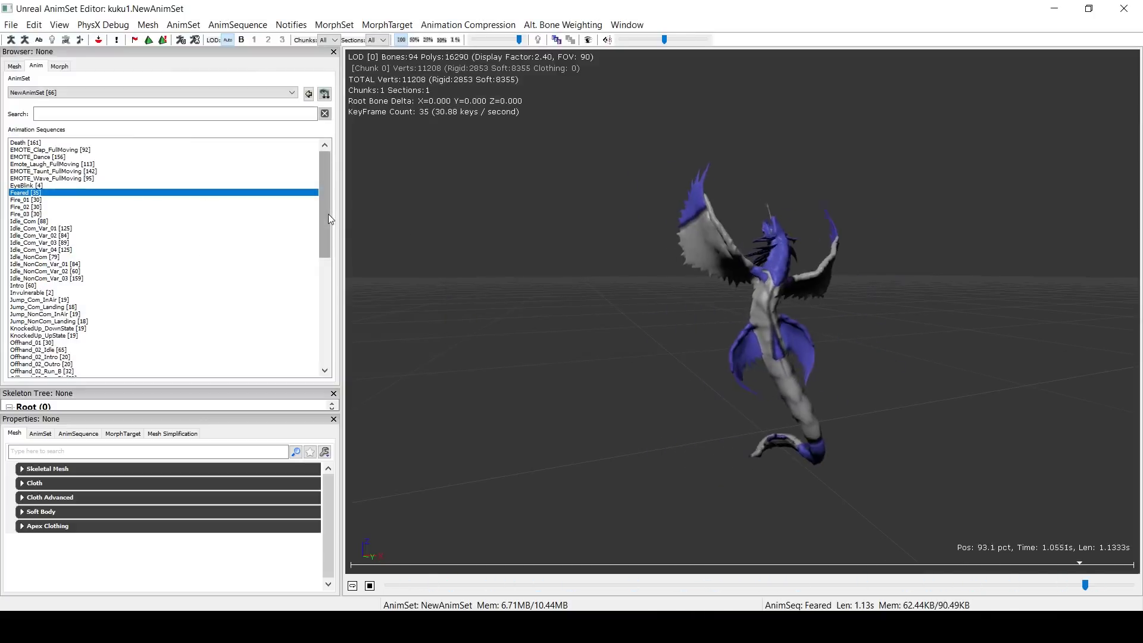
Select the EMOTE_Dance animation and export it as an FBX document with the skeletal mesh into the UmodelExport folder.
{"action": "left_click_drag", "start_coordinate": [328, 213], "coordinate": [330, 172]}
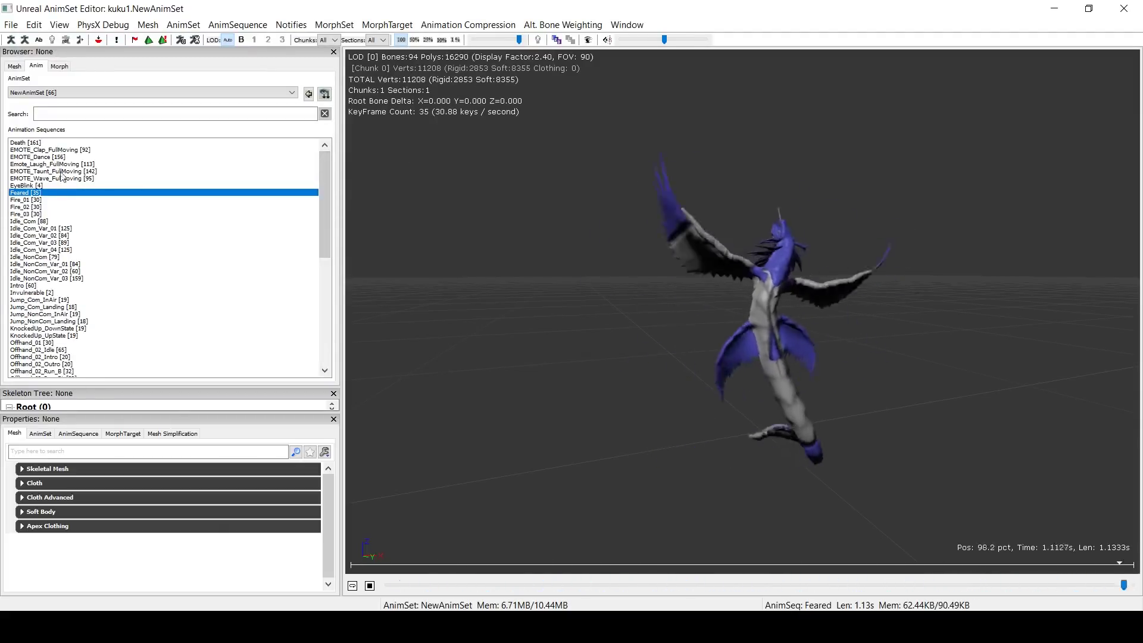
{"action": "left_click", "coordinate": [36, 157]}
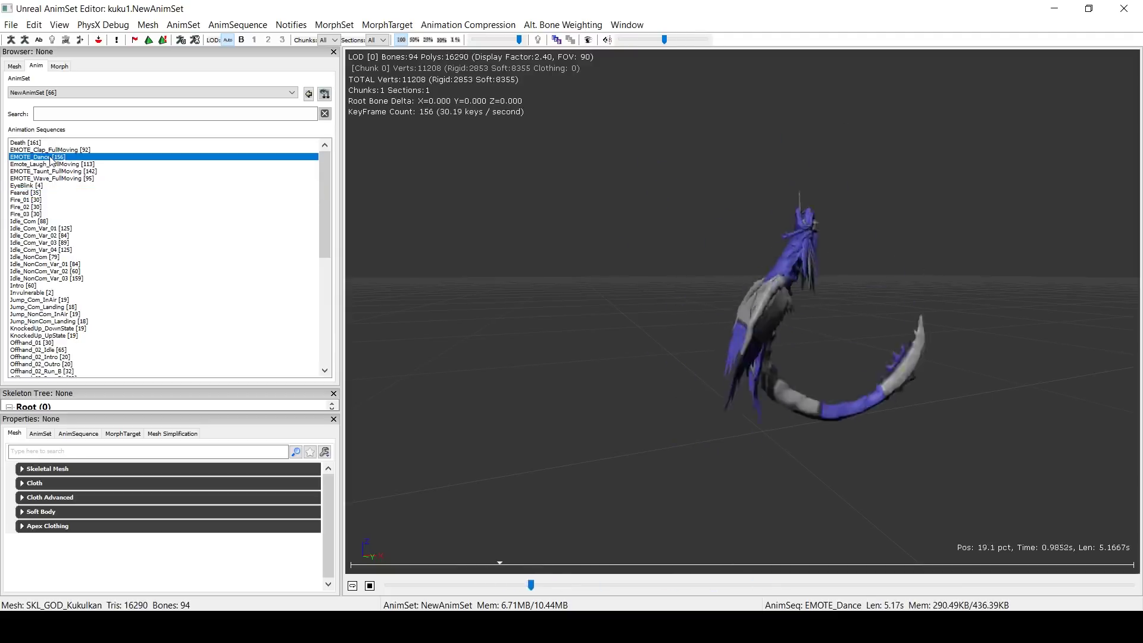
{"action": "left_click", "coordinate": [10, 25]}
{"action": "left_click", "coordinate": [129, 99]}
{"action": "left_click", "coordinate": [459, 363]}
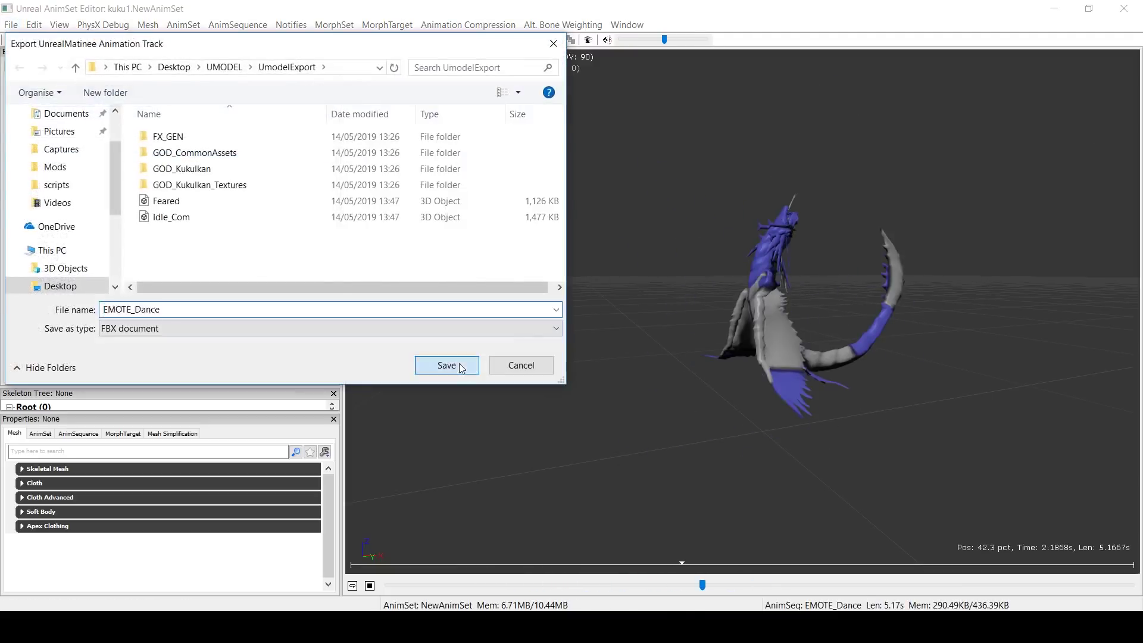
{"action": "left_click", "coordinate": [596, 332]}
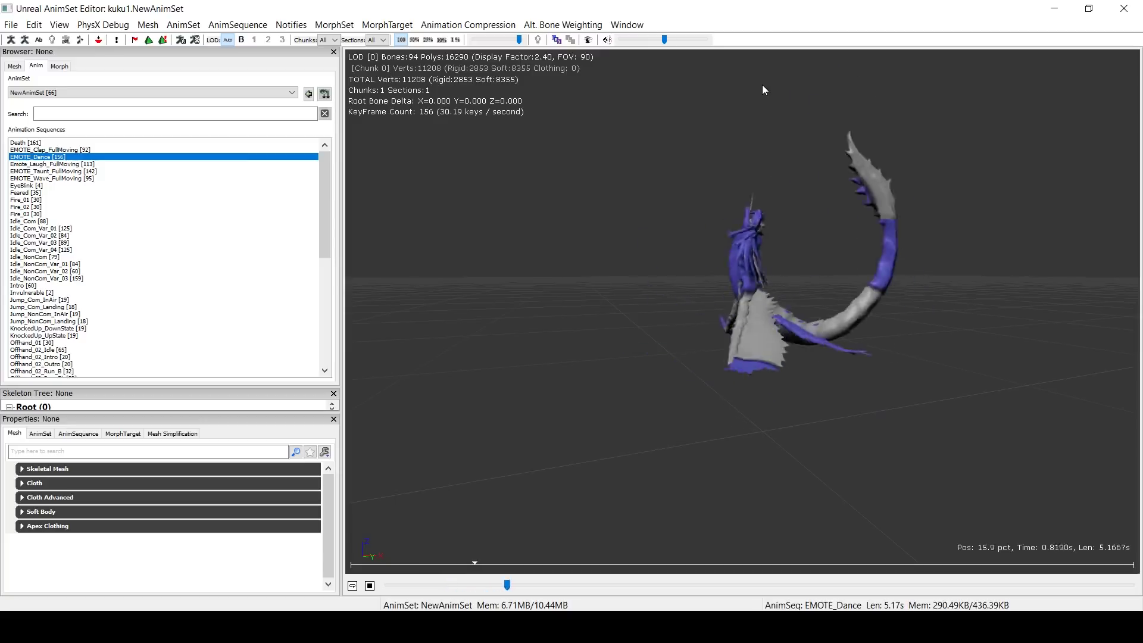
Stop the animation and close the AnimSet Editor, Content Browser and UDK without saving the packages MyPackage and kuku1.
{"action": "left_click", "coordinate": [370, 587]}
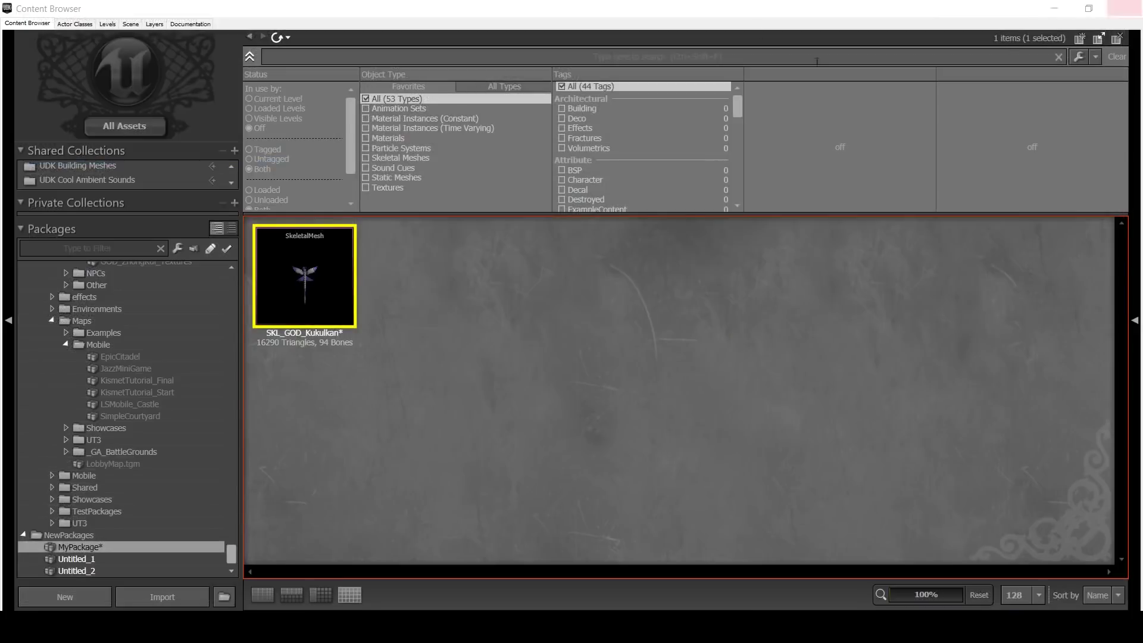
{"action": "left_click", "coordinate": [1137, 6]}
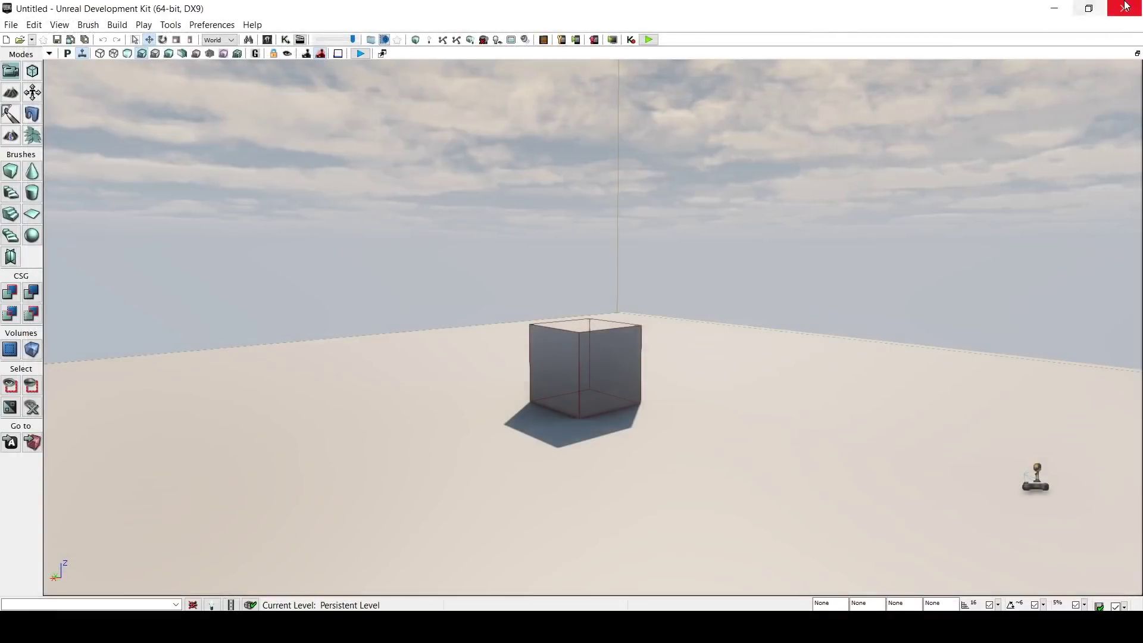
{"action": "left_click", "coordinate": [1124, 5]}
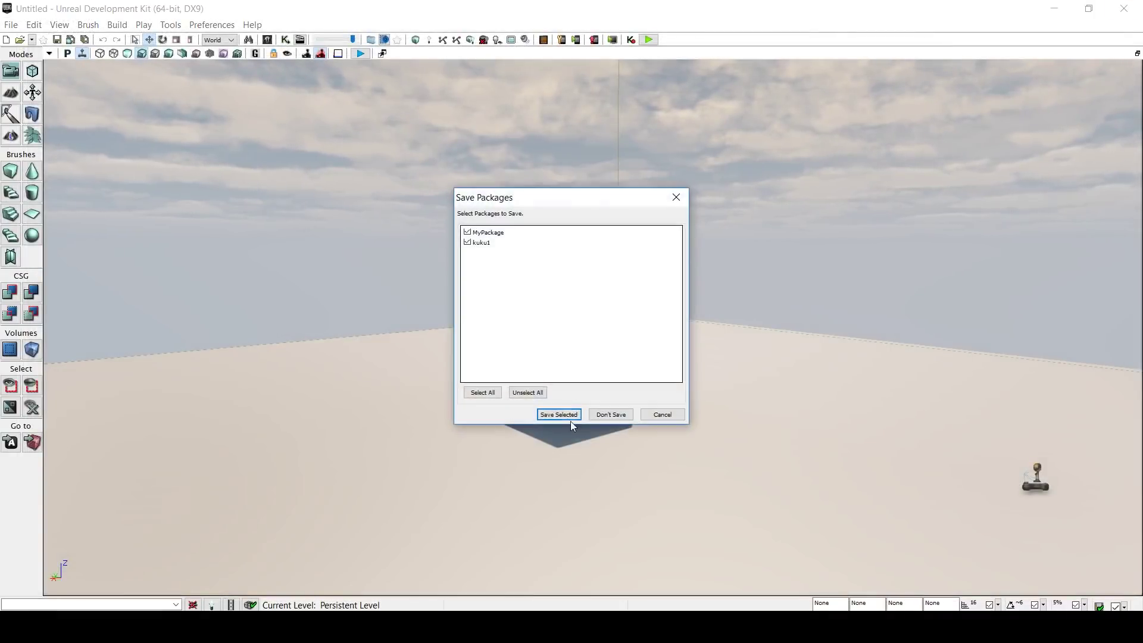
{"action": "left_click", "coordinate": [611, 415]}
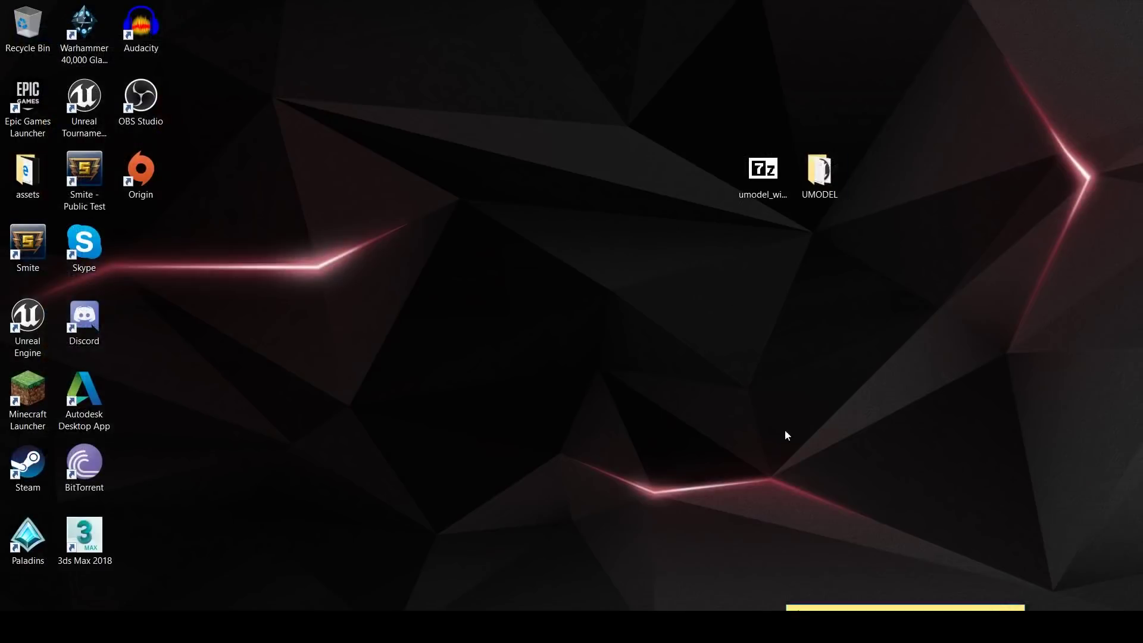
Check the exported FBX files in the desktop's UMODEL\UmodelExport folder, and minimize the folder window.
{"action": "double_click", "coordinate": [827, 188]}
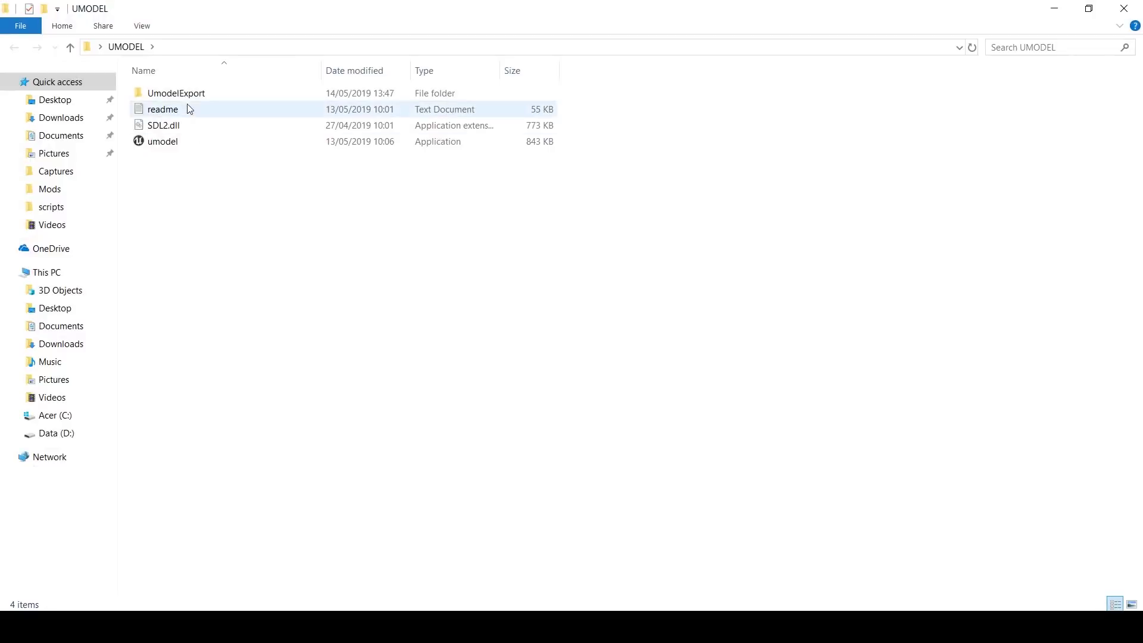
{"action": "double_click", "coordinate": [196, 94]}
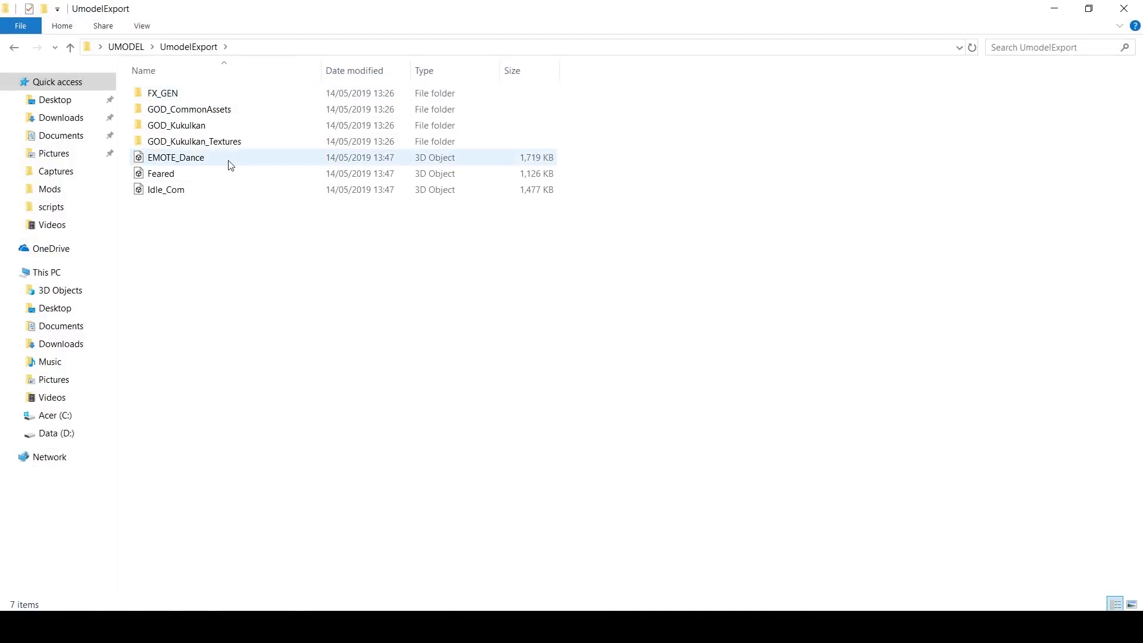
{"action": "left_click", "coordinate": [172, 189]}
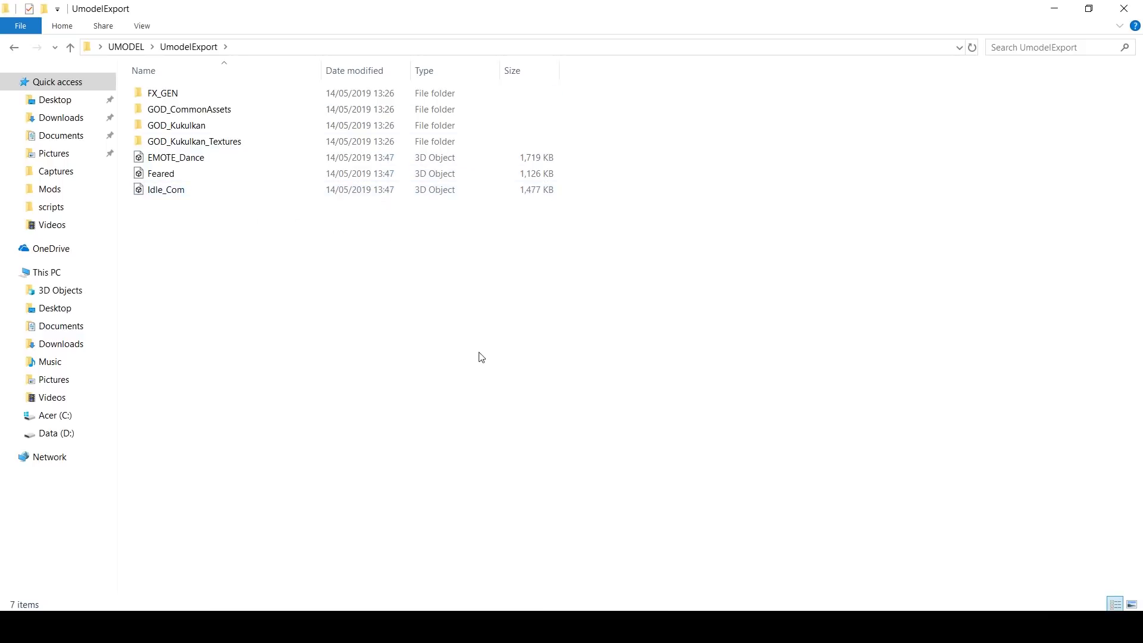
{"action": "left_click", "coordinate": [1053, 10]}
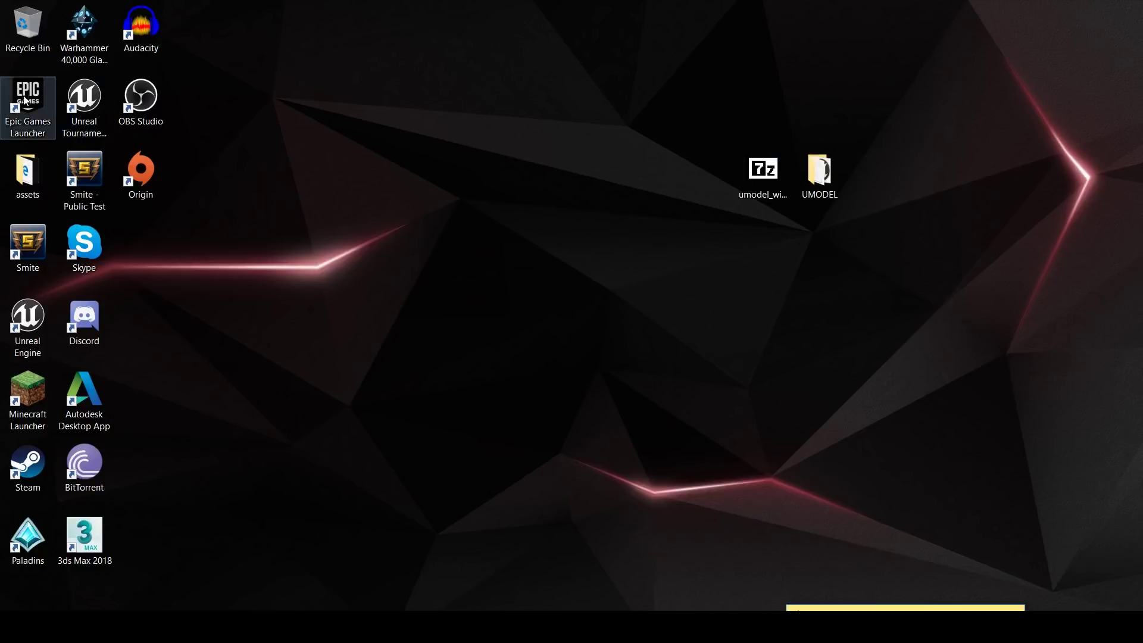
Open the Epic Games Launcher, browse the projects in the Unreal Engine library, and close the launcher.
{"action": "double_click", "coordinate": [13, 121]}
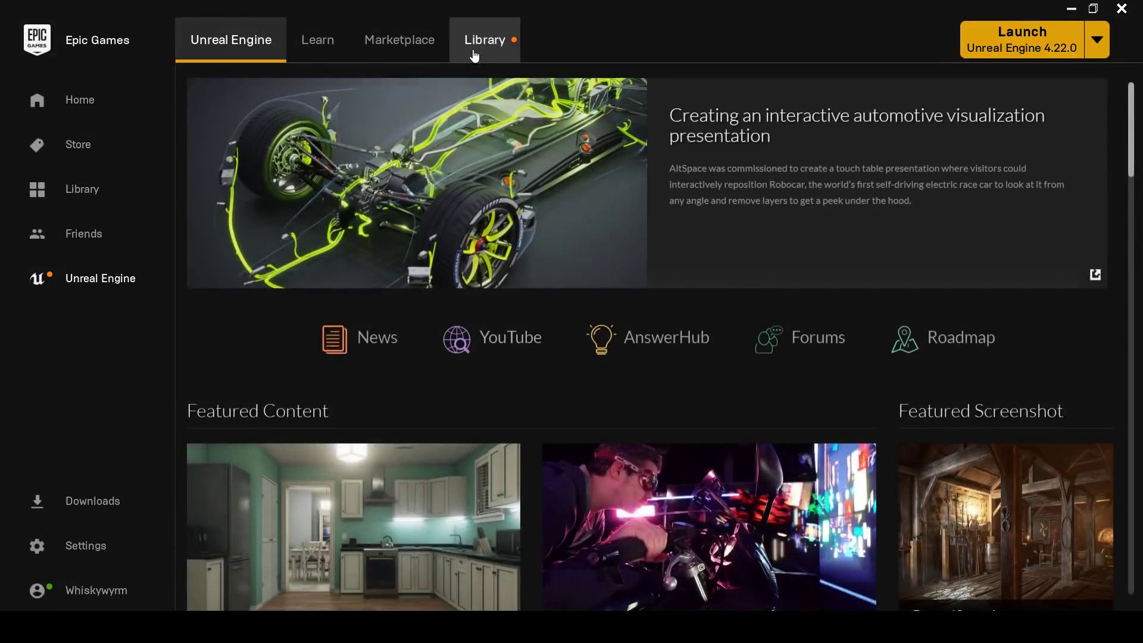
{"action": "left_click", "coordinate": [485, 43]}
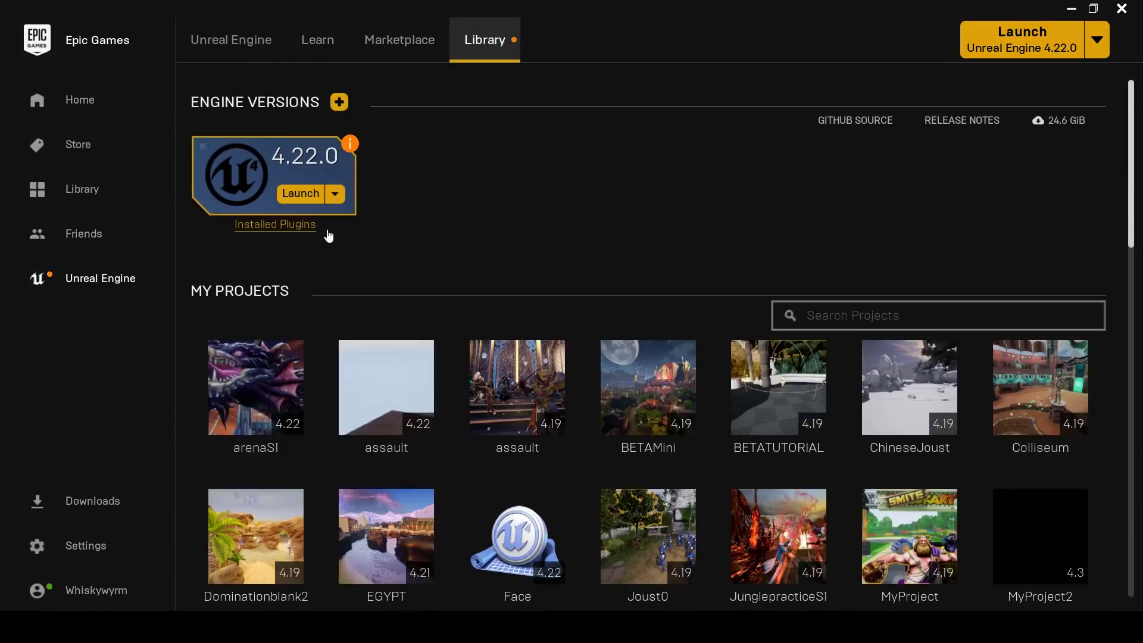
{"action": "scroll", "coordinate": [512, 368], "scroll_direction": "down", "scroll_amount": 3}
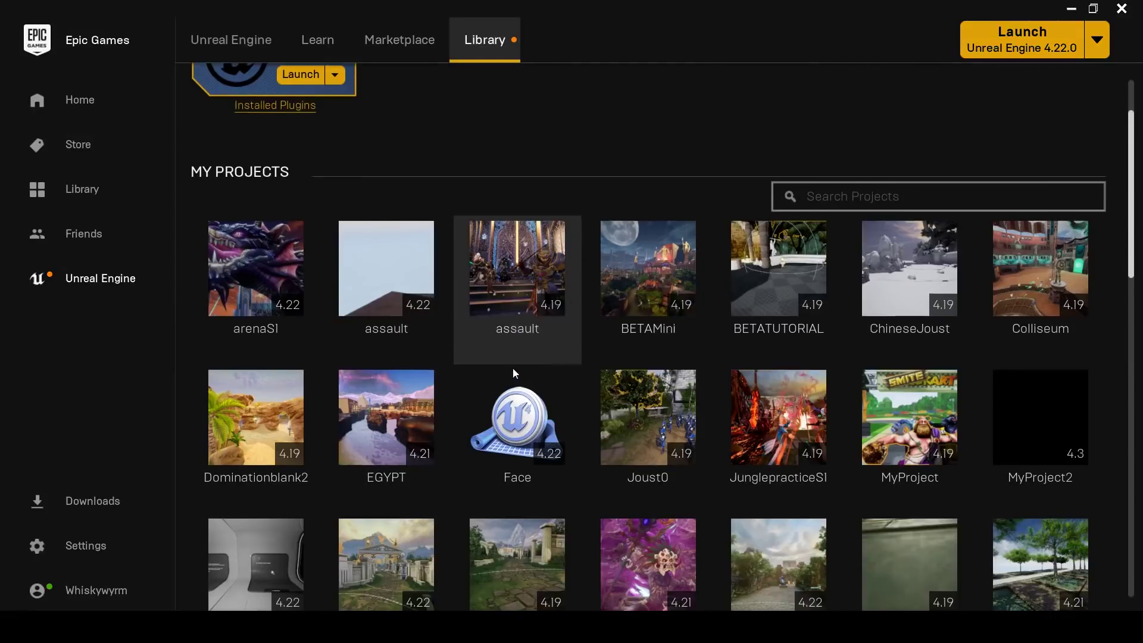
{"action": "scroll", "coordinate": [528, 355], "scroll_direction": "down", "scroll_amount": 2}
{"action": "scroll", "coordinate": [559, 302], "scroll_direction": "down", "scroll_amount": 1}
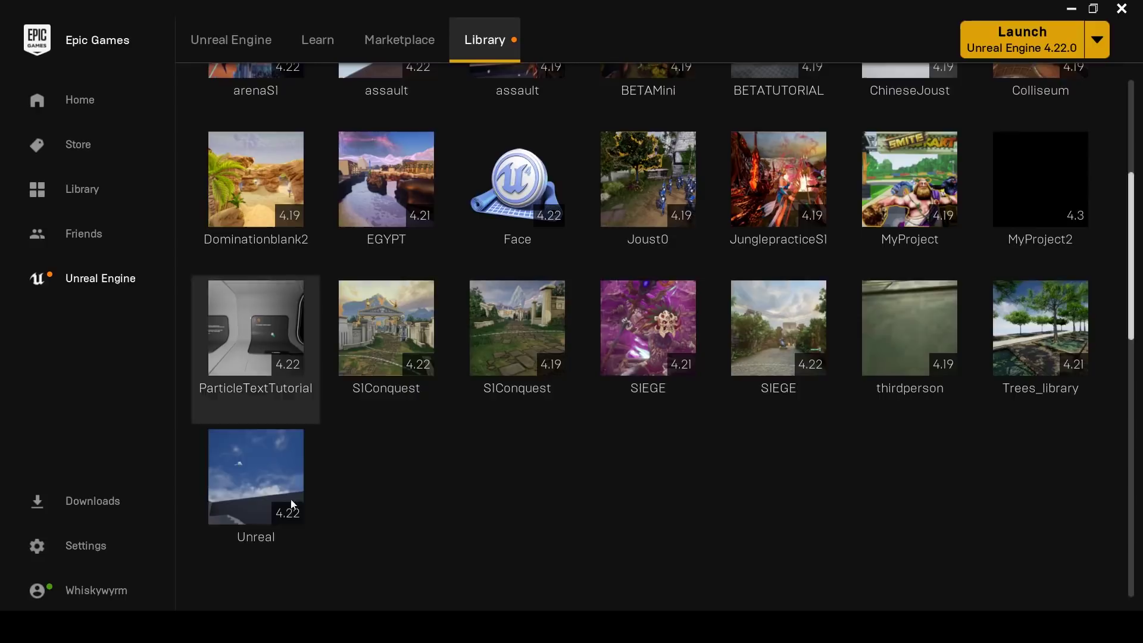
{"action": "scroll", "coordinate": [725, 414], "scroll_direction": "up", "scroll_amount": 4}
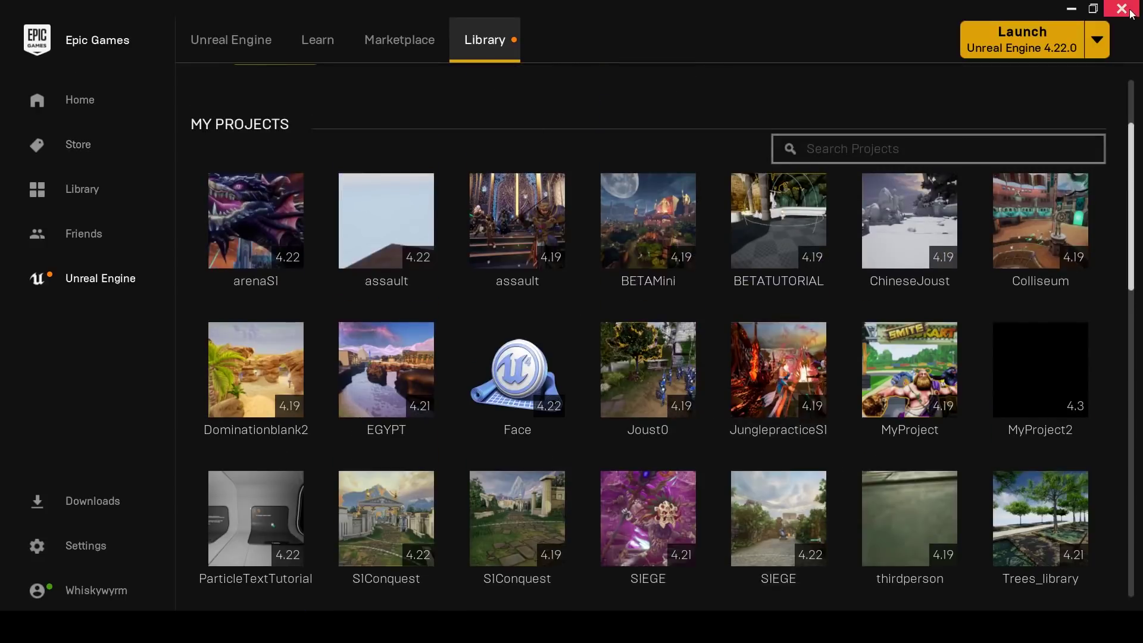
{"action": "left_click", "coordinate": [1130, 12]}
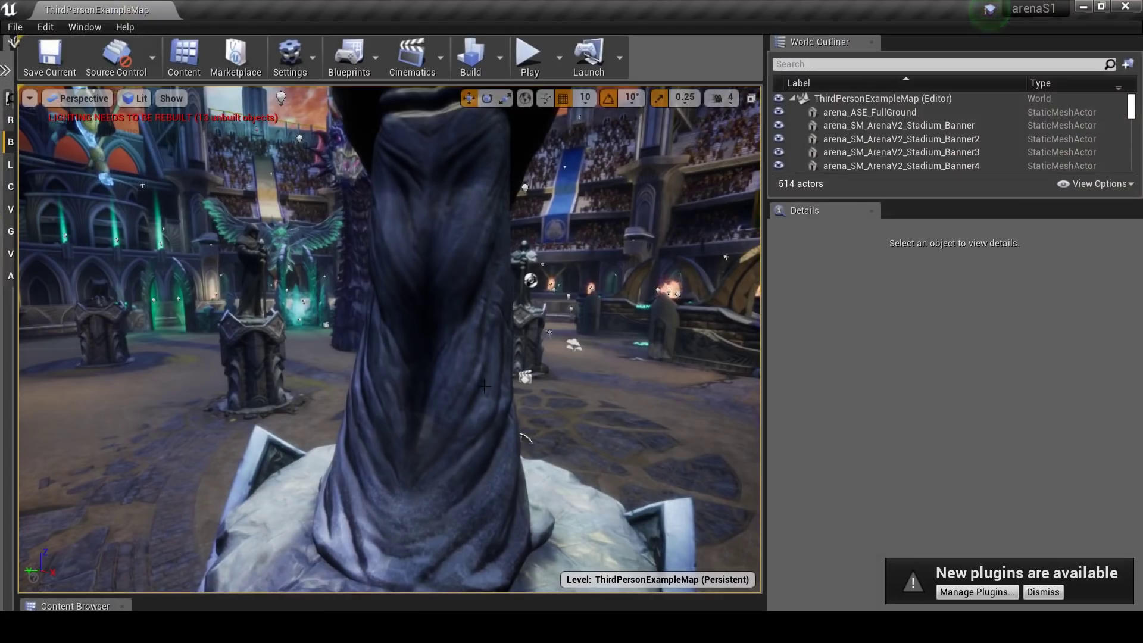
In the arenaS1 project, enlarge the Content Browser and go to the root Content folder.
{"action": "mouse_move", "coordinate": [390, 340]}
{"action": "right_mouse_down"}
{"action": "mouse_move", "coordinate": [333, 381]}
{"action": "mouse_move", "coordinate": [405, 333]}
{"action": "mouse_move", "coordinate": [453, 333]}
{"action": "mouse_move", "coordinate": [464, 345]}
{"action": "mouse_move", "coordinate": [390, 339]}
{"action": "right_mouse_up"}
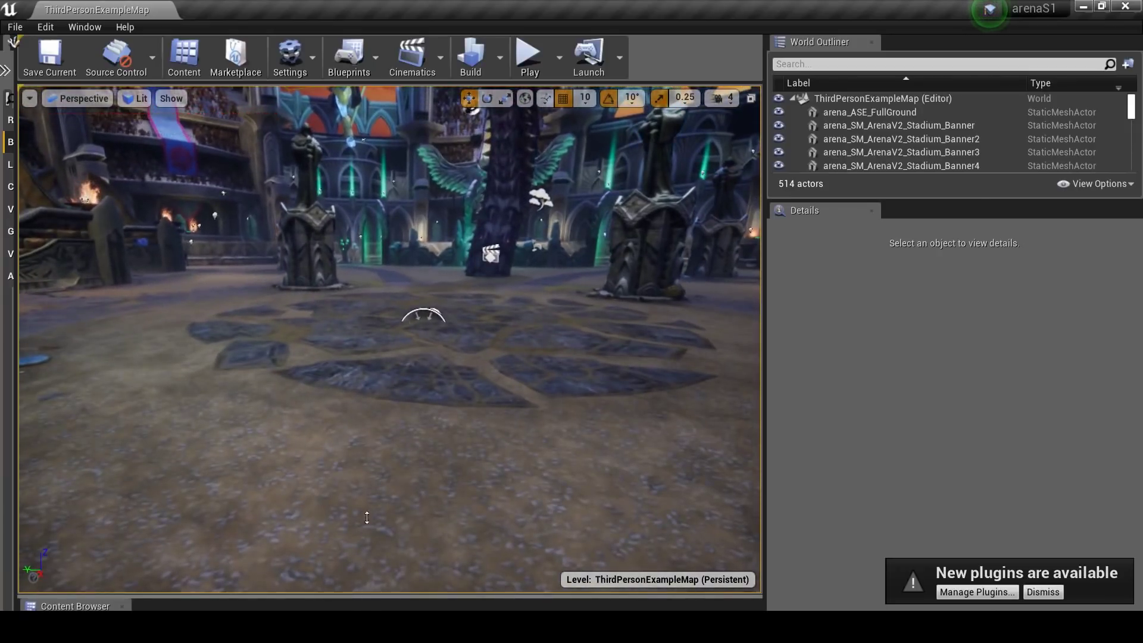
{"action": "left_click_drag", "start_coordinate": [367, 517], "coordinate": [372, 467]}
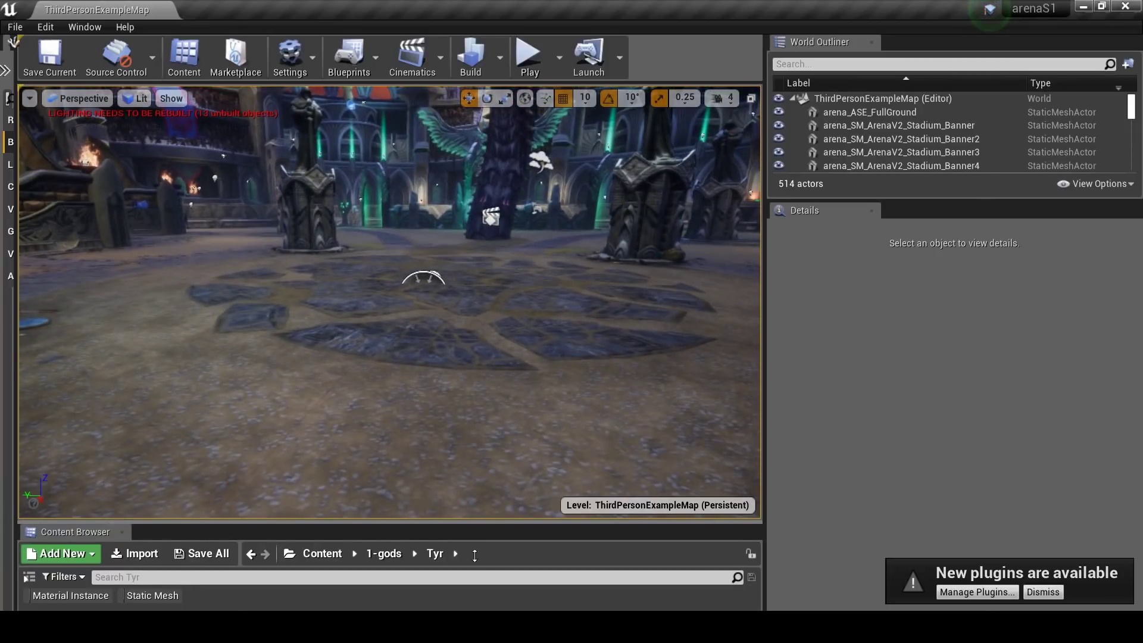
{"action": "left_click_drag", "start_coordinate": [474, 555], "coordinate": [357, 417]}
{"action": "left_click", "coordinate": [315, 455]}
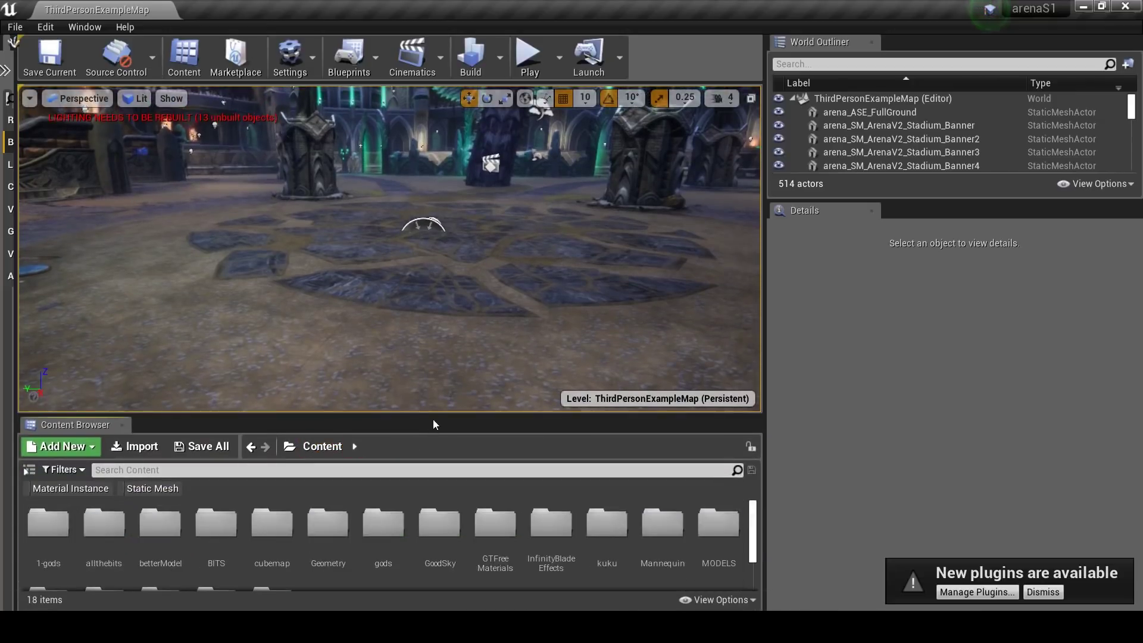
{"action": "left_click_drag", "start_coordinate": [434, 414], "coordinate": [423, 285]}
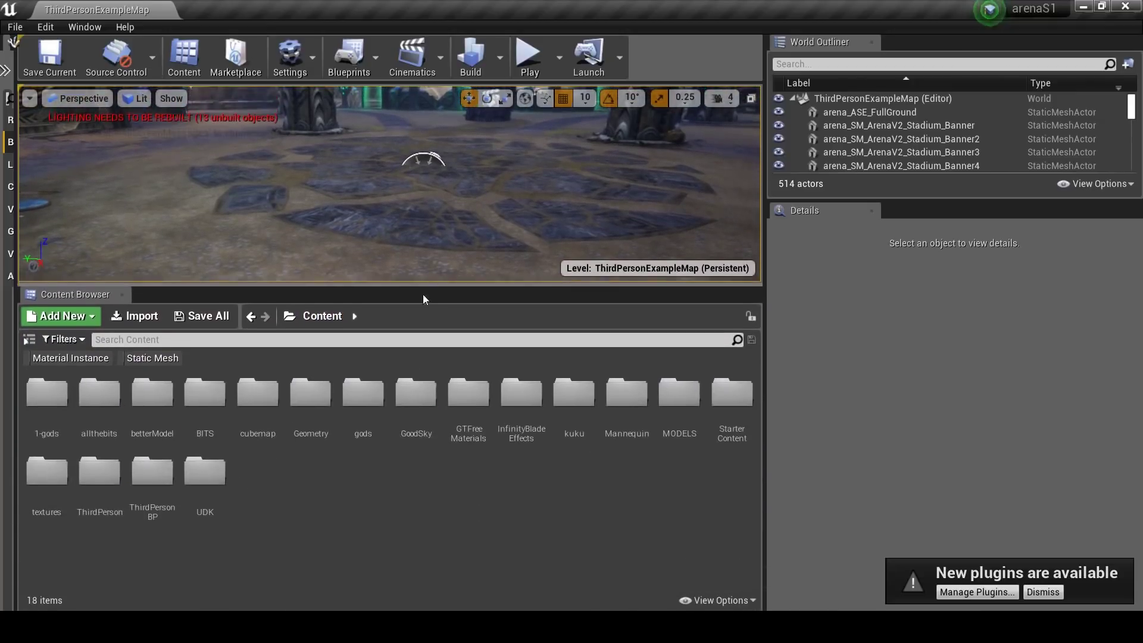
Create a new folder named Kukulkan in the Content folder and open it.
{"action": "left_click", "coordinate": [66, 314]}
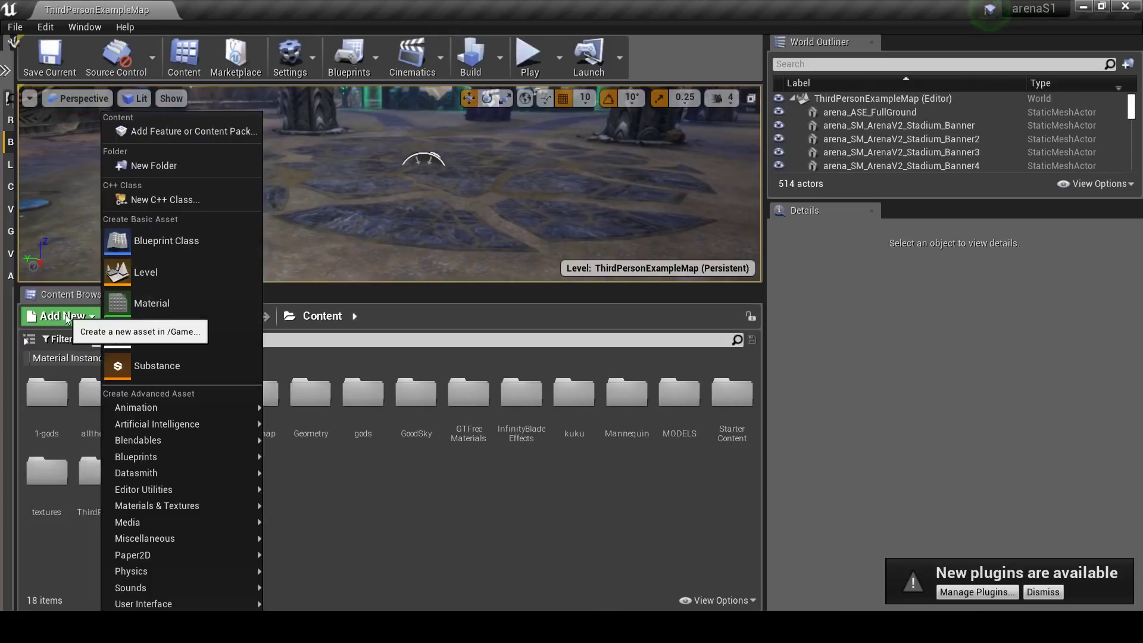
{"action": "left_click", "coordinate": [158, 166]}
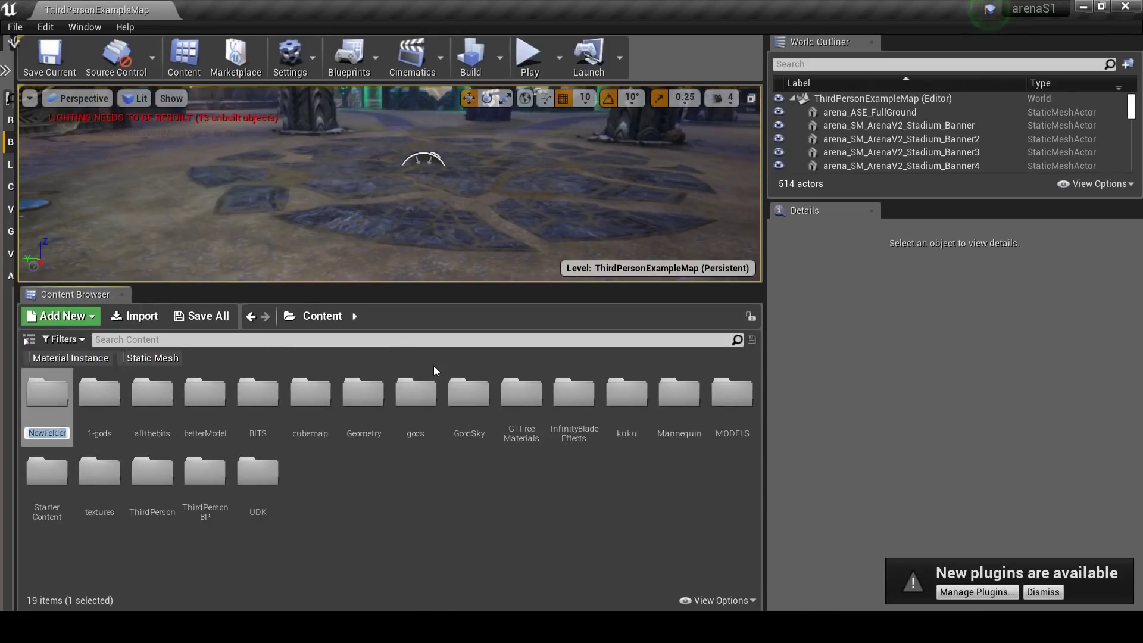
{"action": "key", "text": "Caps_Lock"}
{"action": "type", "text": "Ku"}
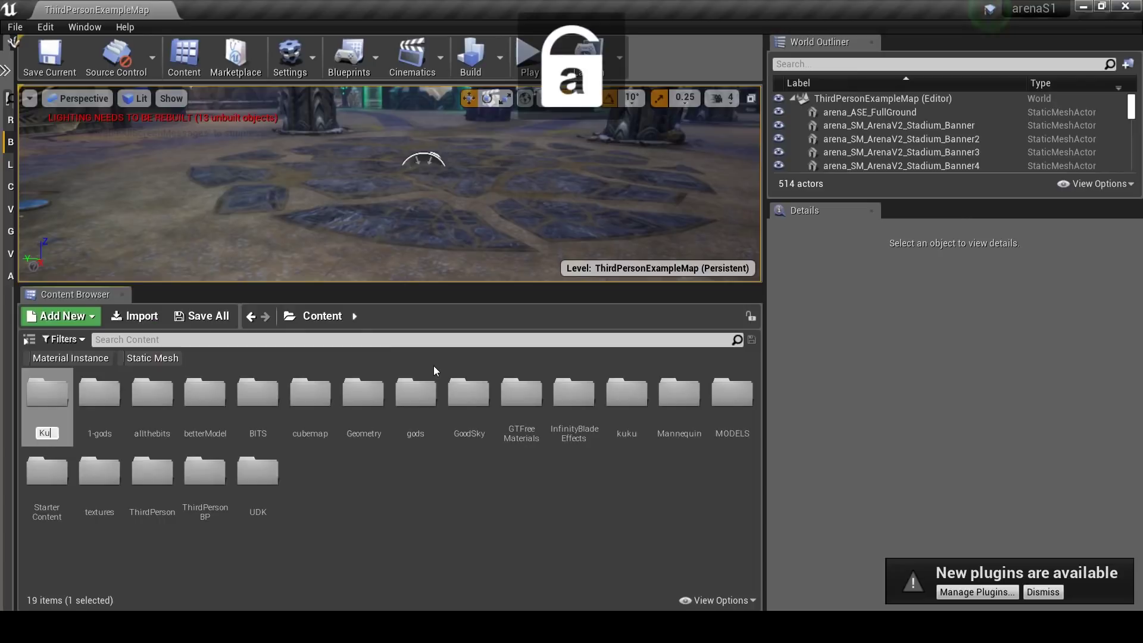
{"action": "type", "text": "ku"}
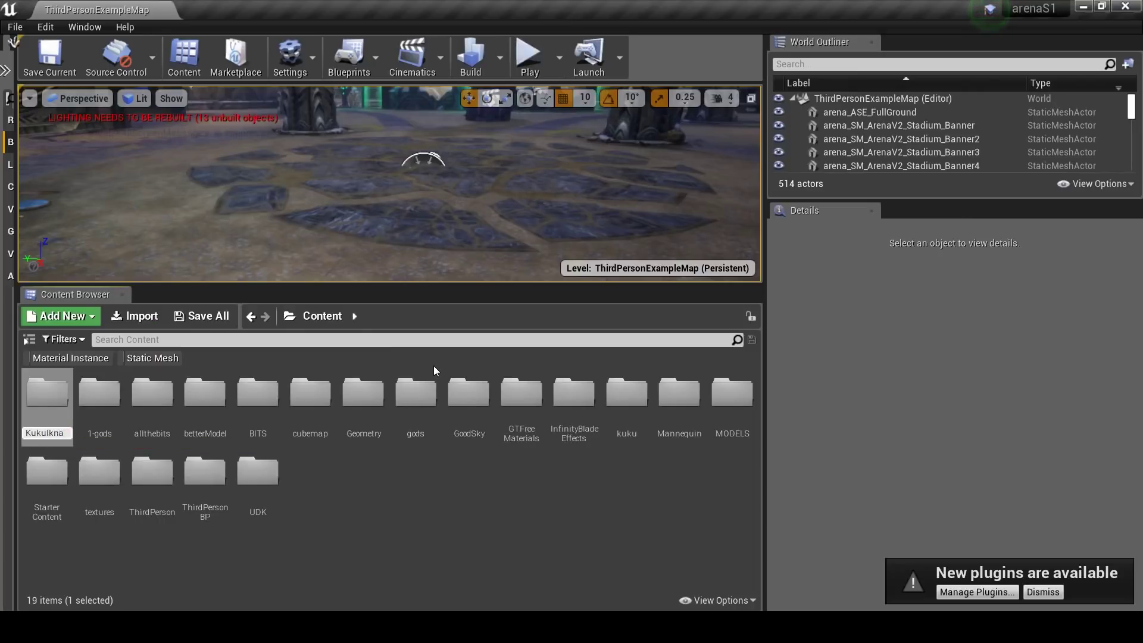
{"action": "type", "text": "lkan"}
{"action": "key", "text": "Return"}
{"action": "double_click", "coordinate": [619, 397]}
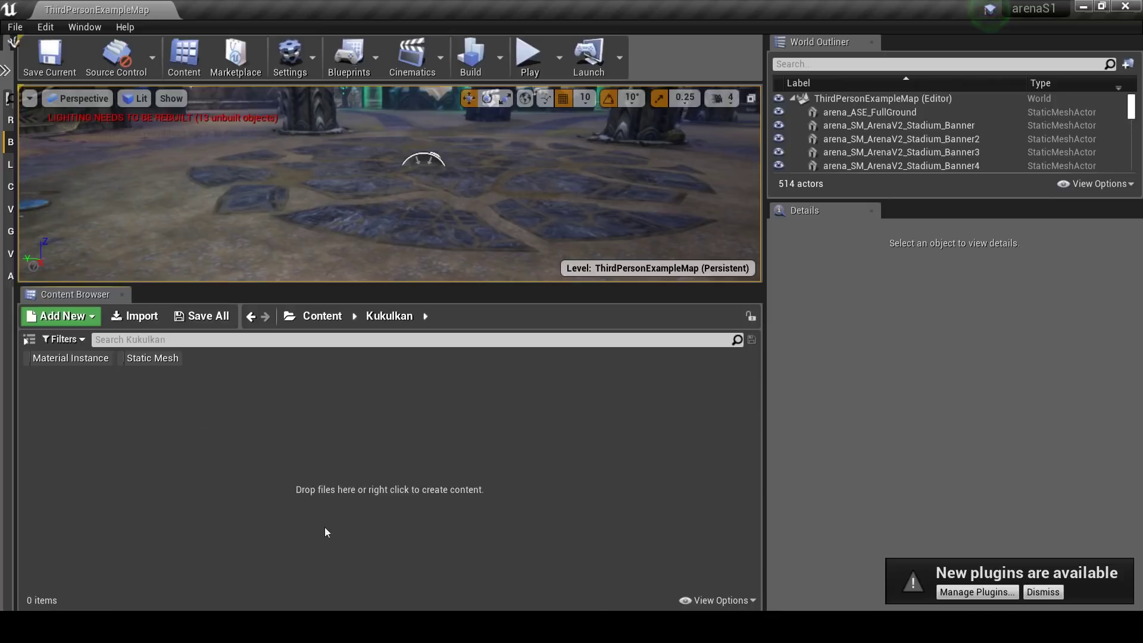
Choose the Idle_Com FBX file from the desktop's UMODEL\UmodelExport folder for import into the Kukulkan folder.
{"action": "left_click", "coordinate": [134, 315]}
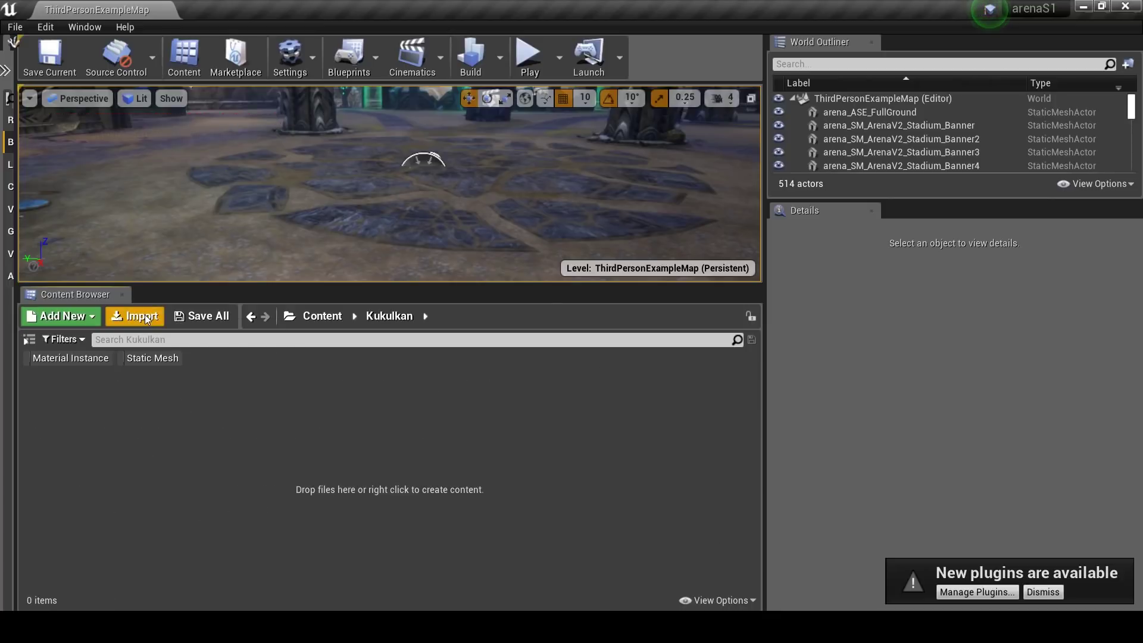
{"action": "left_click", "coordinate": [68, 147]}
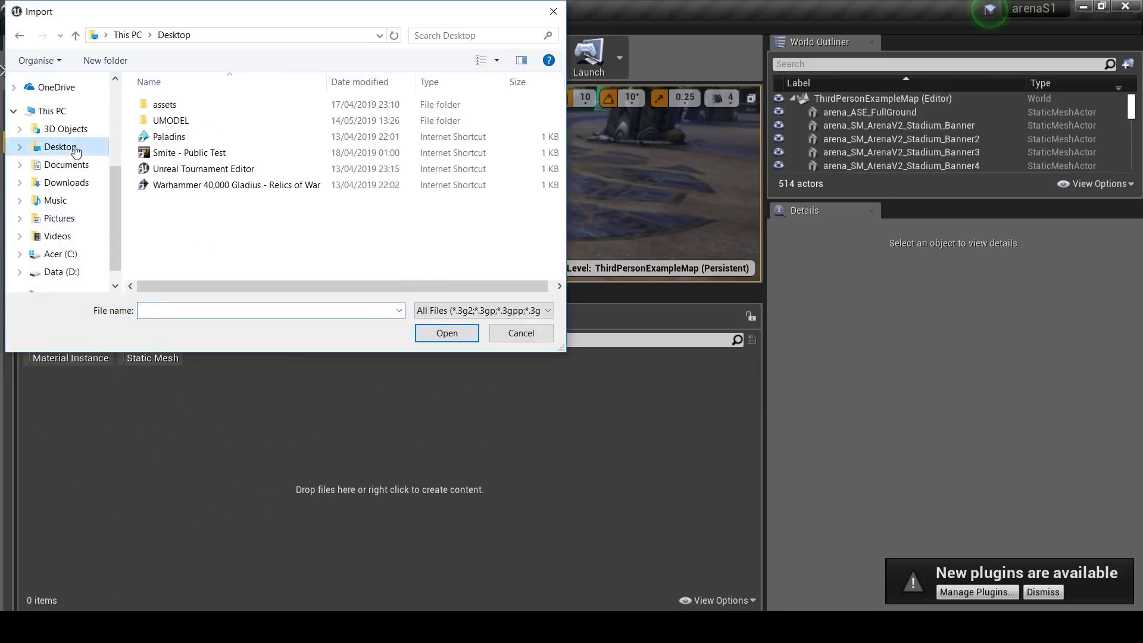
{"action": "double_click", "coordinate": [181, 122]}
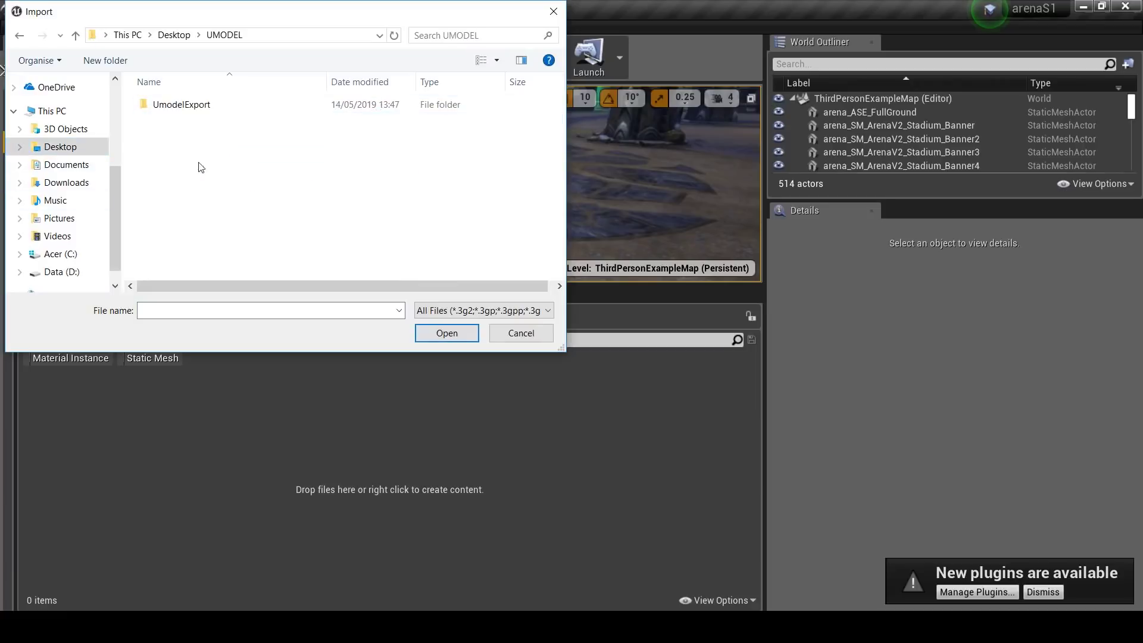
{"action": "double_click", "coordinate": [207, 106]}
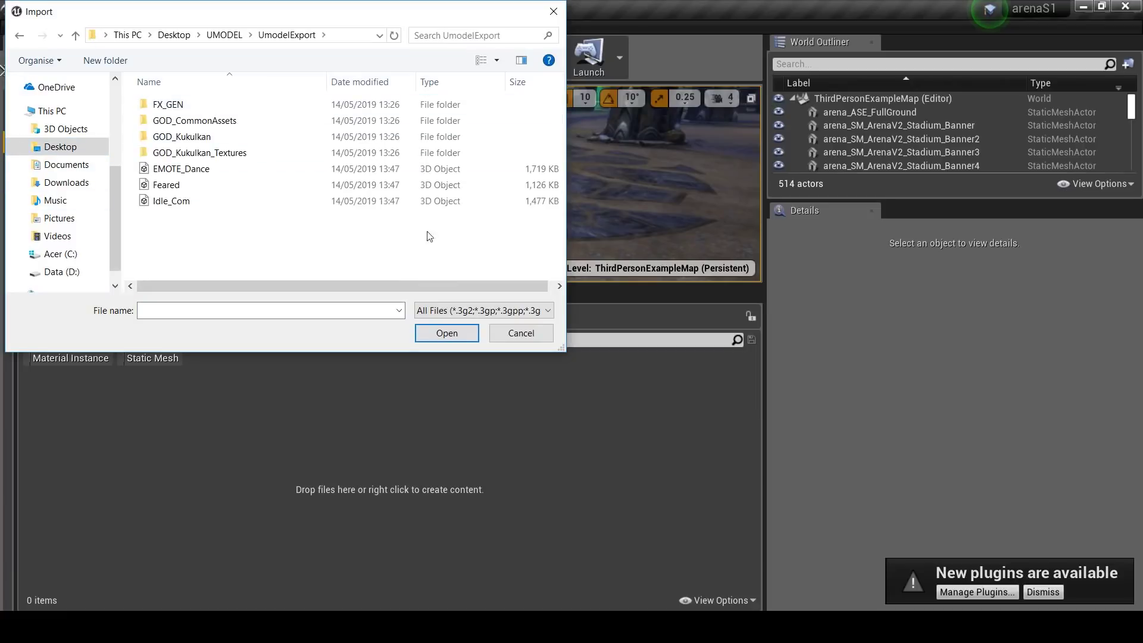
{"action": "double_click", "coordinate": [189, 204]}
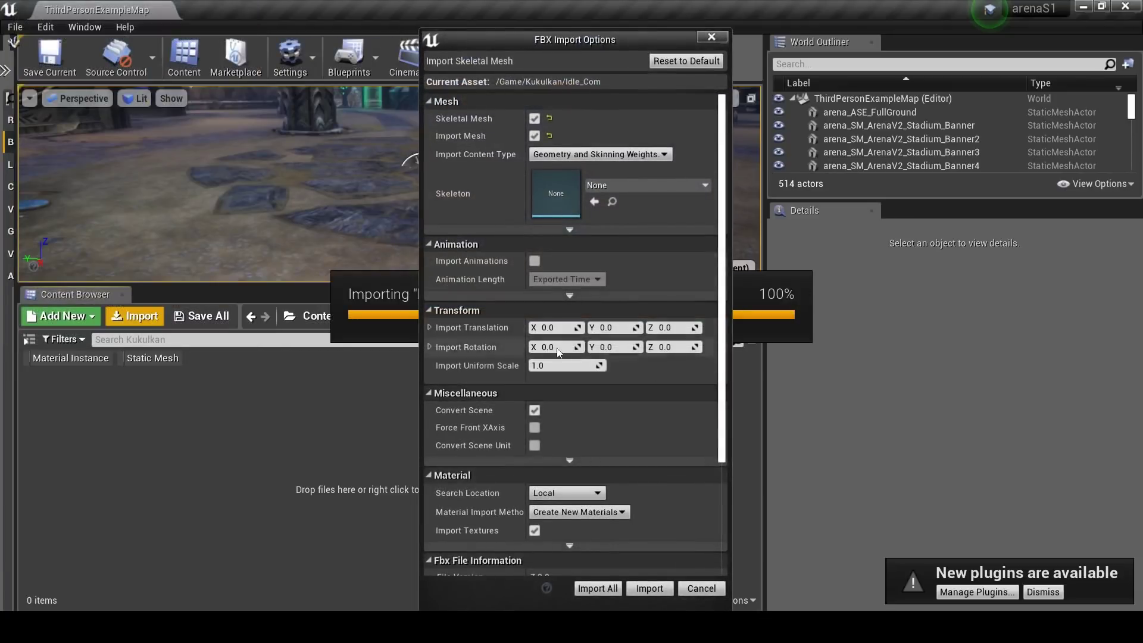
Enable Import Animations in the FBX import options, import the skeletal mesh, and close the message log.
{"action": "left_click", "coordinate": [534, 262]}
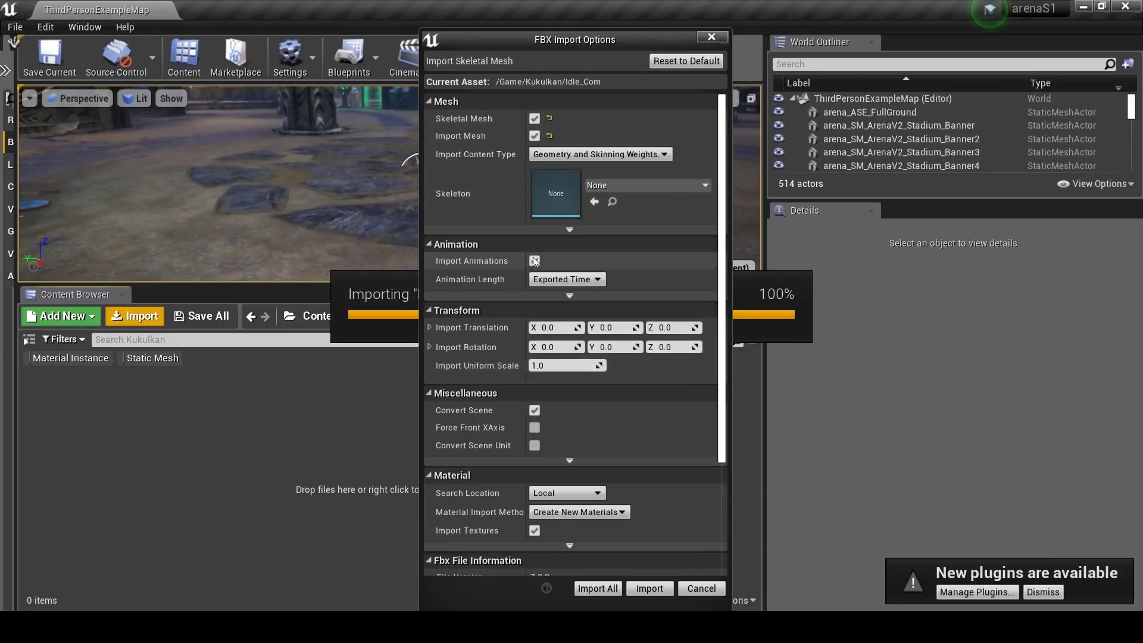
{"action": "left_click_drag", "start_coordinate": [722, 393], "coordinate": [732, 497]}
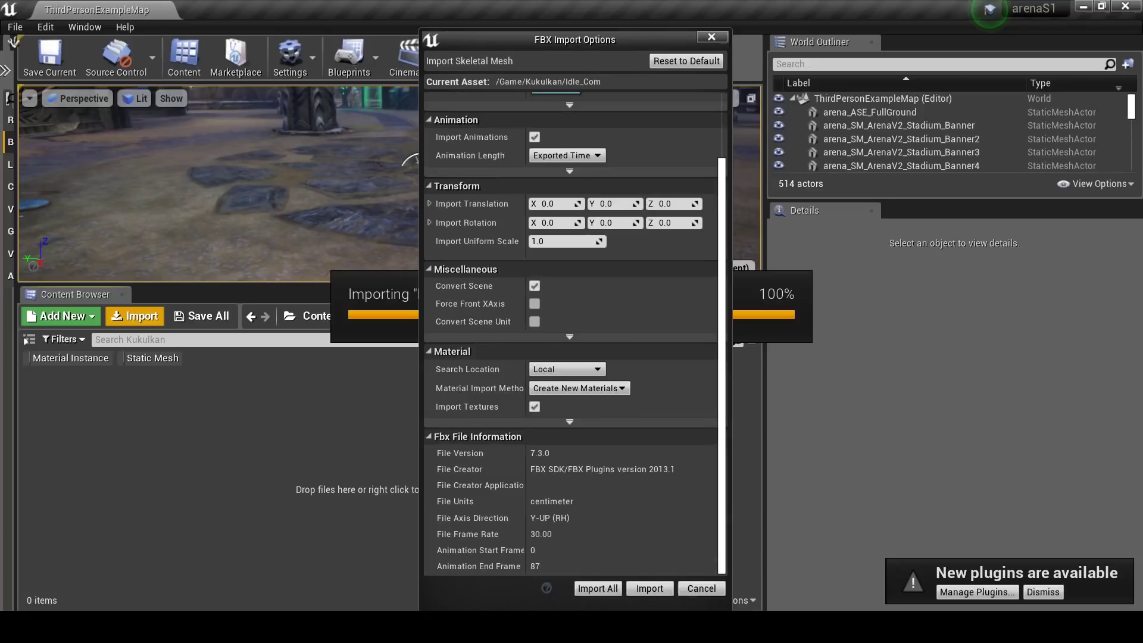
{"action": "left_click", "coordinate": [648, 589]}
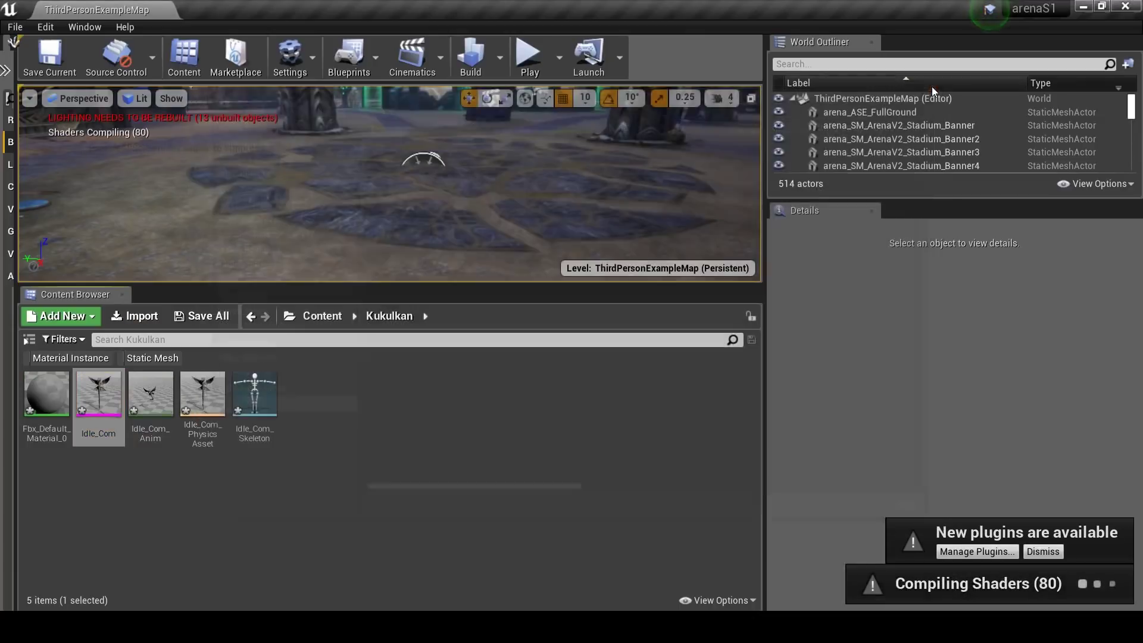
{"action": "left_click", "coordinate": [924, 89]}
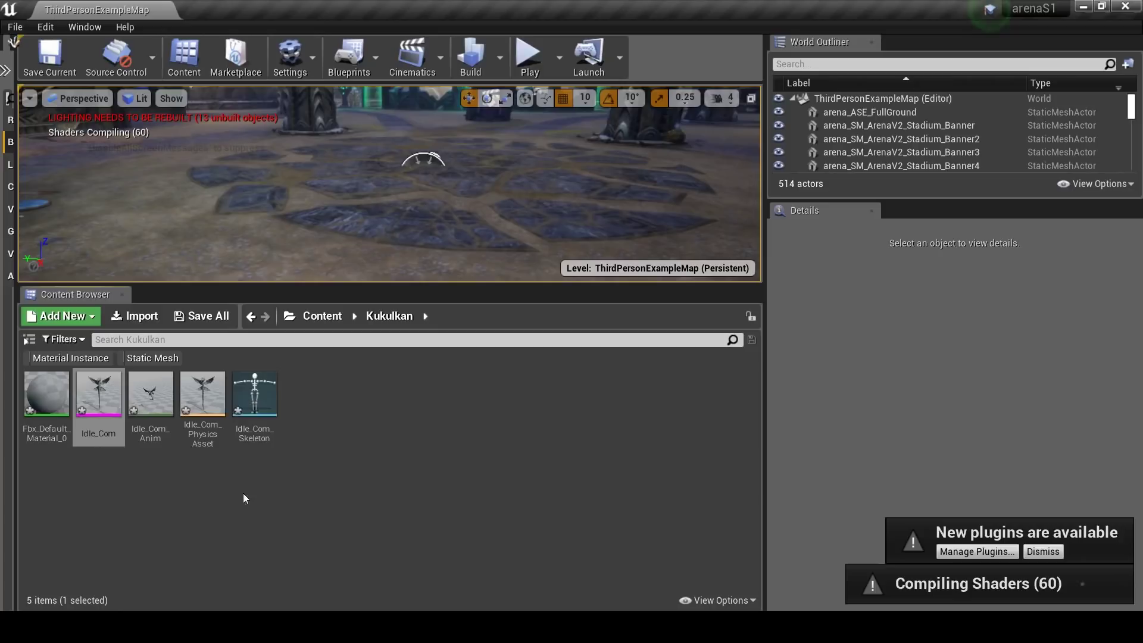
Place the Idle_Com_Anim animation on the arena floor at about X 600, Y -130, Z 0.
{"action": "mouse_move", "coordinate": [95, 390]}
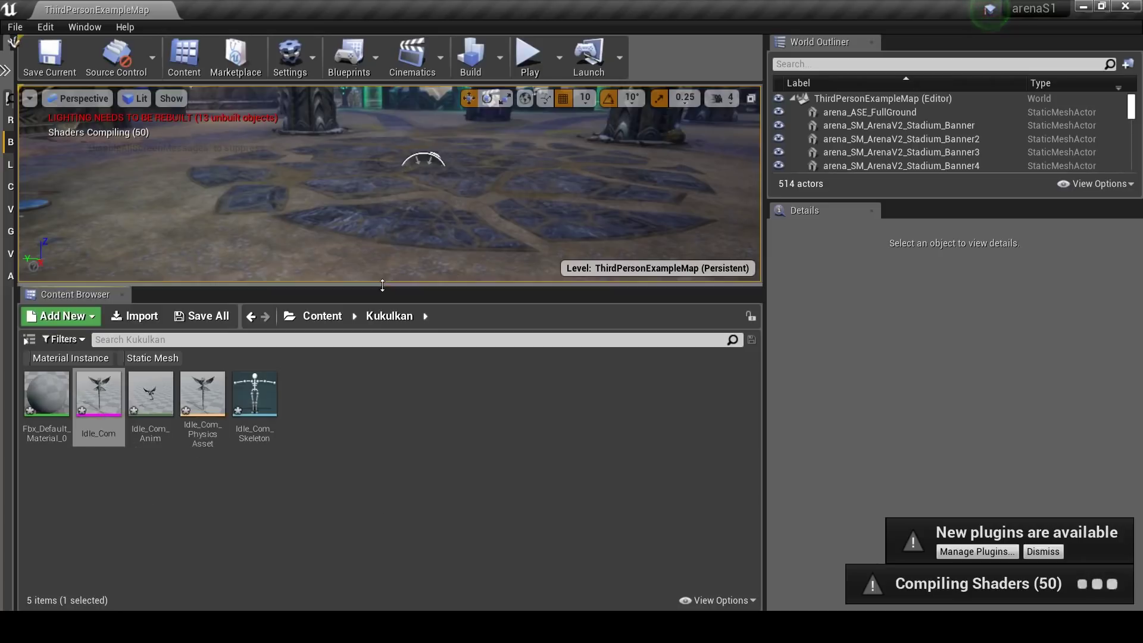
{"action": "left_click_drag", "start_coordinate": [382, 285], "coordinate": [382, 319]}
{"action": "mouse_move", "coordinate": [54, 427]}
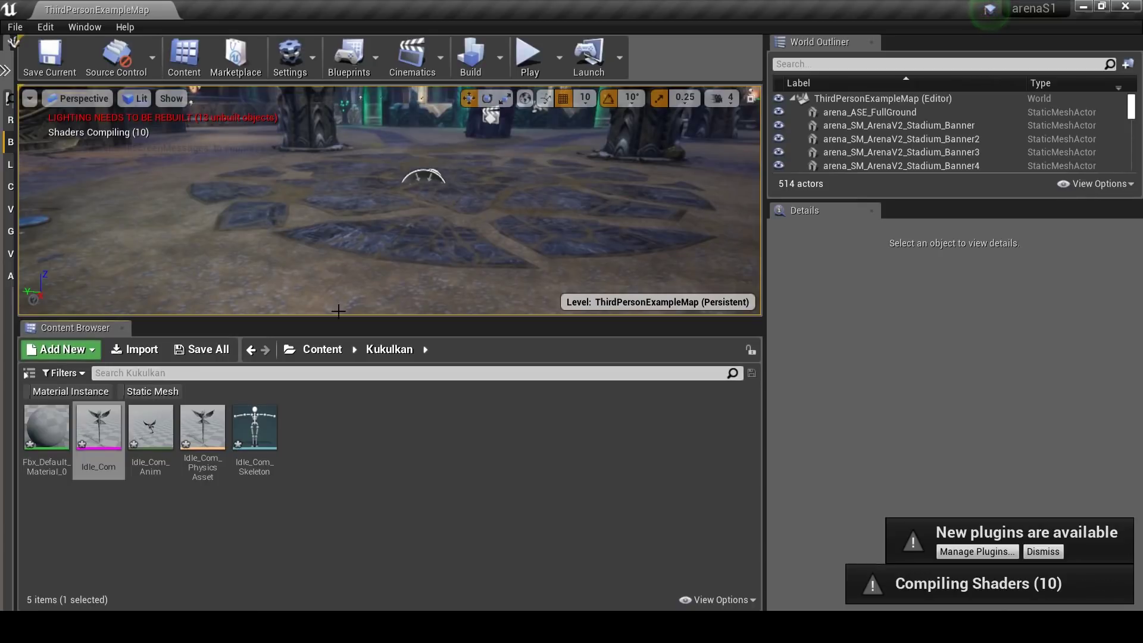
{"action": "left_click_drag", "start_coordinate": [344, 316], "coordinate": [345, 398]}
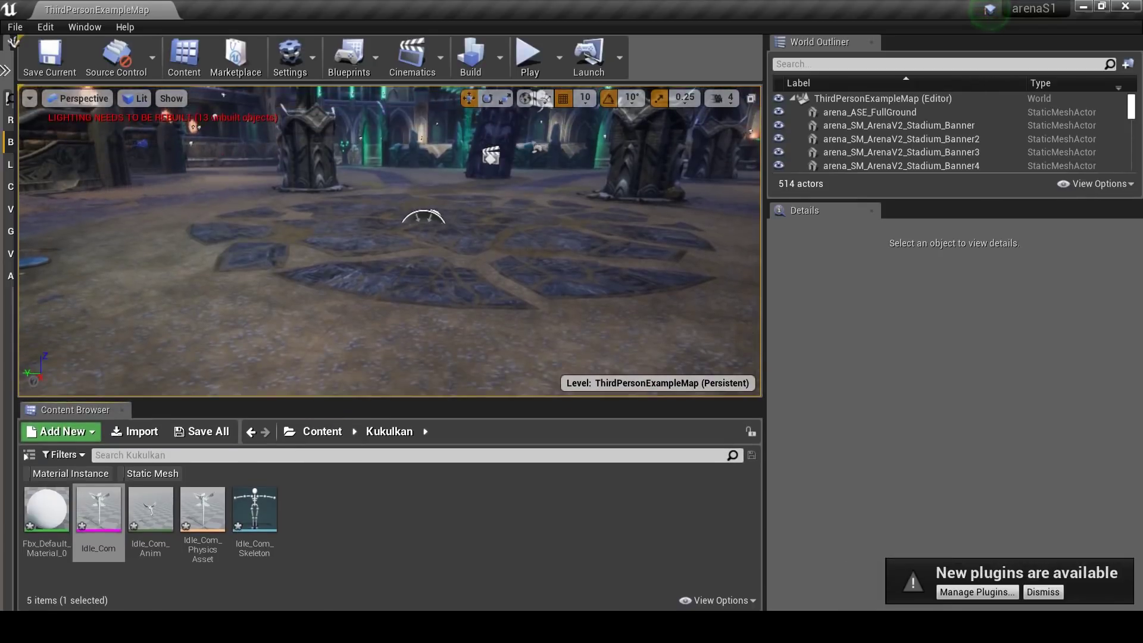
{"action": "left_click", "coordinate": [150, 518]}
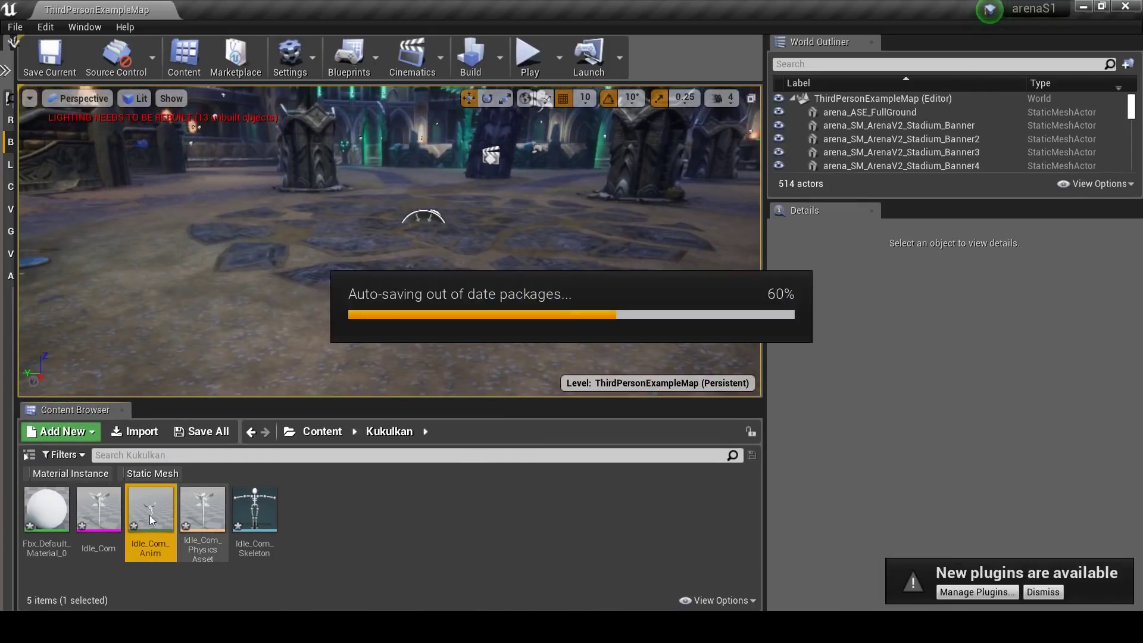
{"action": "left_click_drag", "start_coordinate": [149, 516], "coordinate": [459, 323]}
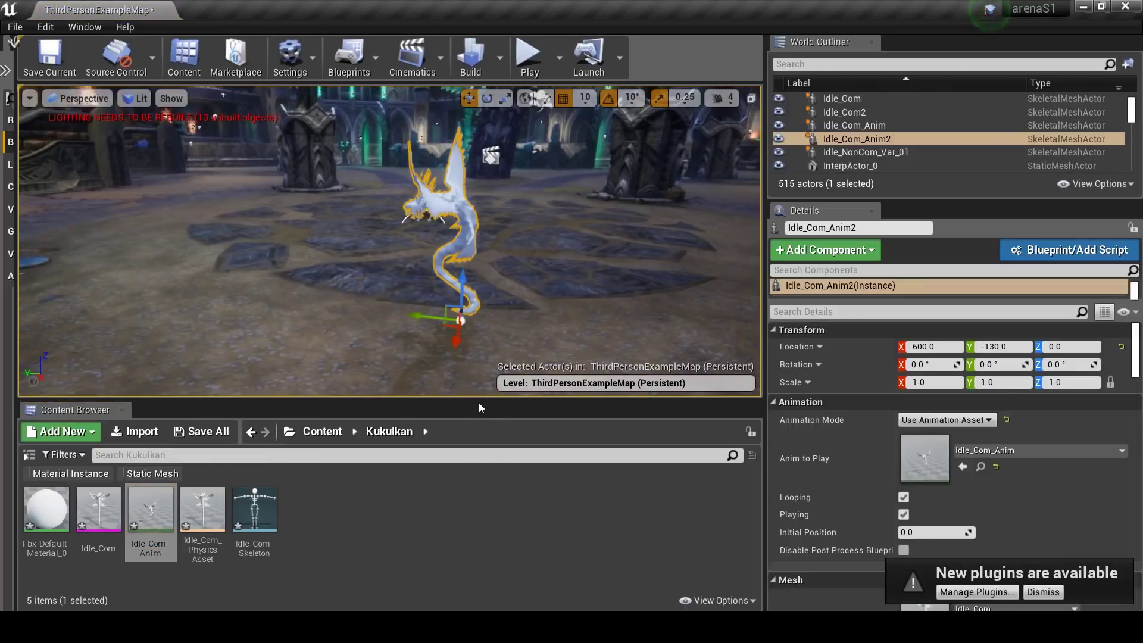
Enlarge the viewport, play the level, and run the character up to the placed Kukulkan model to check its idle animation.
{"action": "left_click_drag", "start_coordinate": [478, 401], "coordinate": [516, 604]}
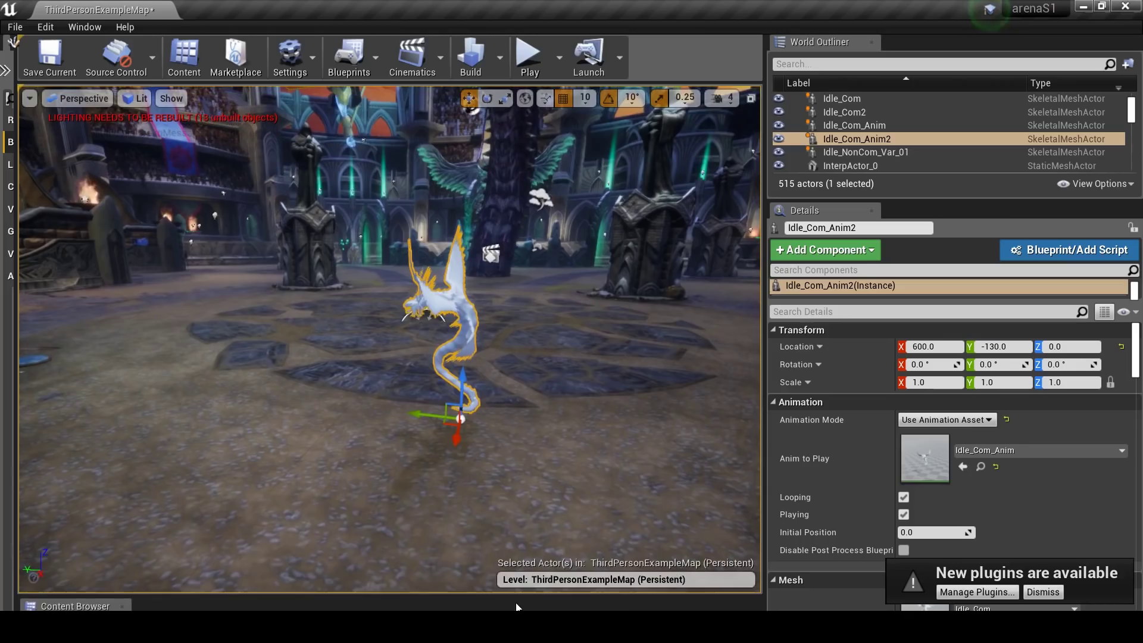
{"action": "right_click_drag", "start_coordinate": [517, 586], "coordinate": [626, 592]}
{"action": "key", "text": "s"}
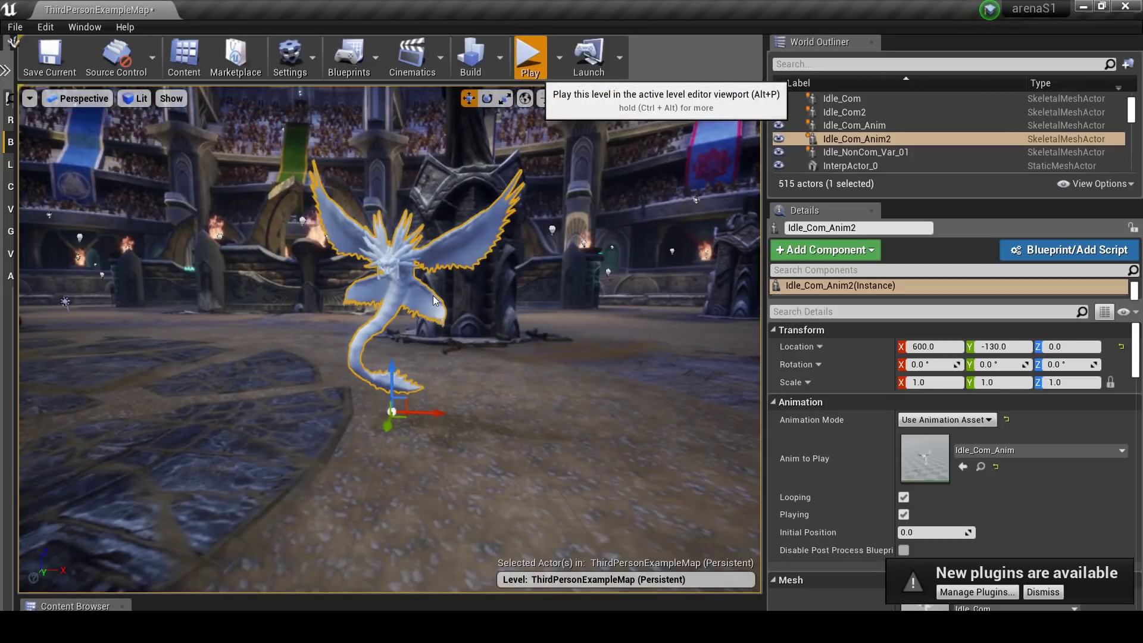
{"action": "key", "text": "alt+p"}
{"action": "key", "text": "w"}
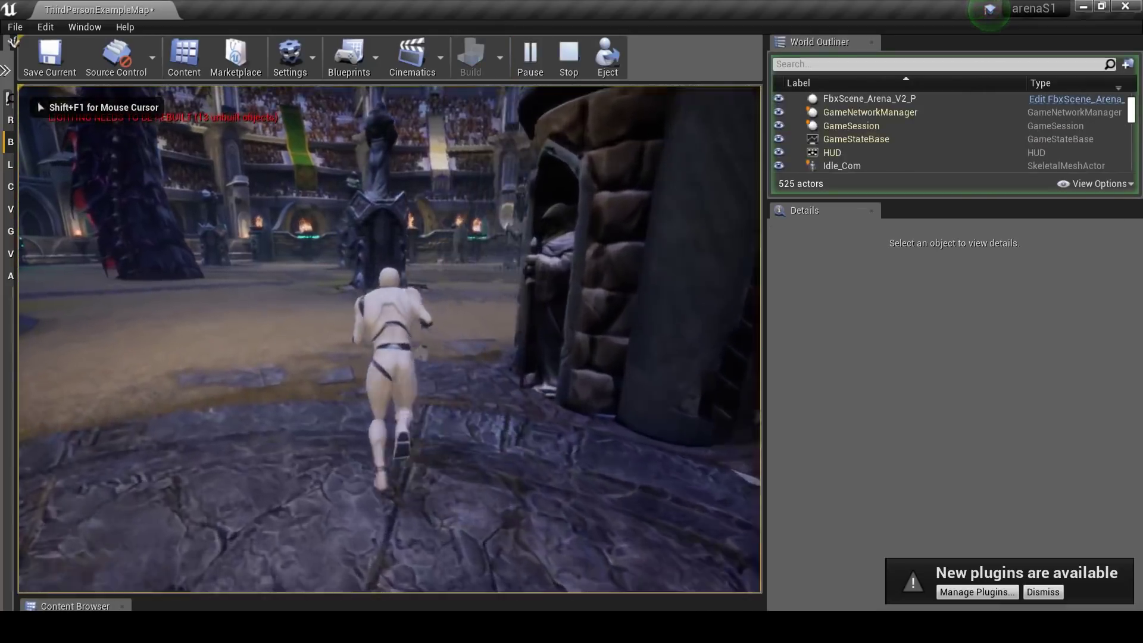
{"action": "key", "text": "w"}
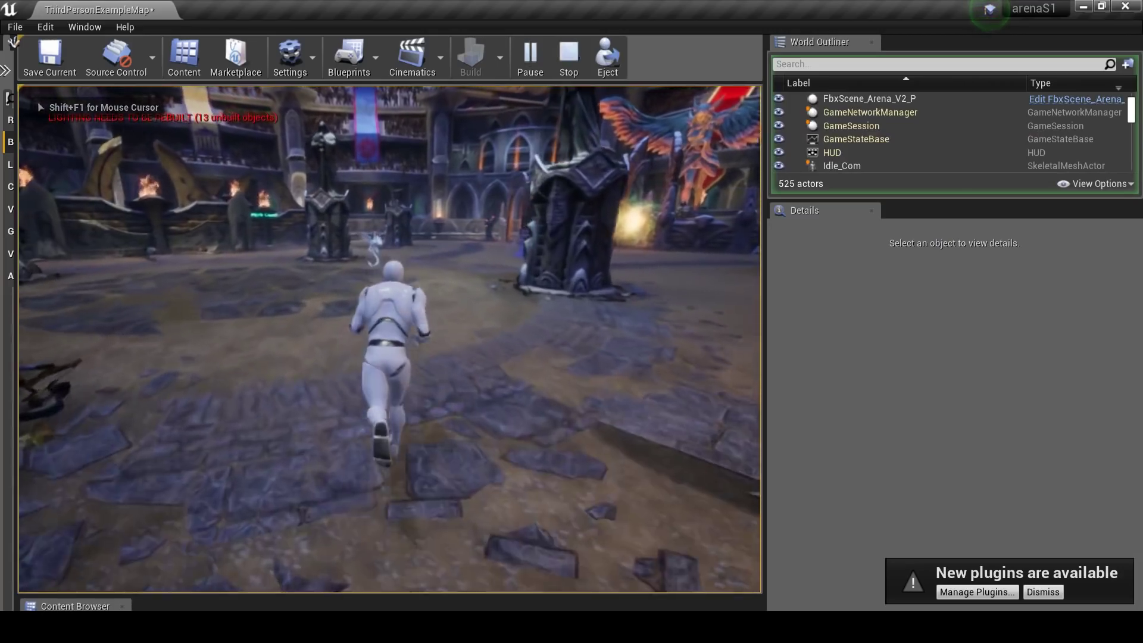
{"action": "key", "text": "w"}
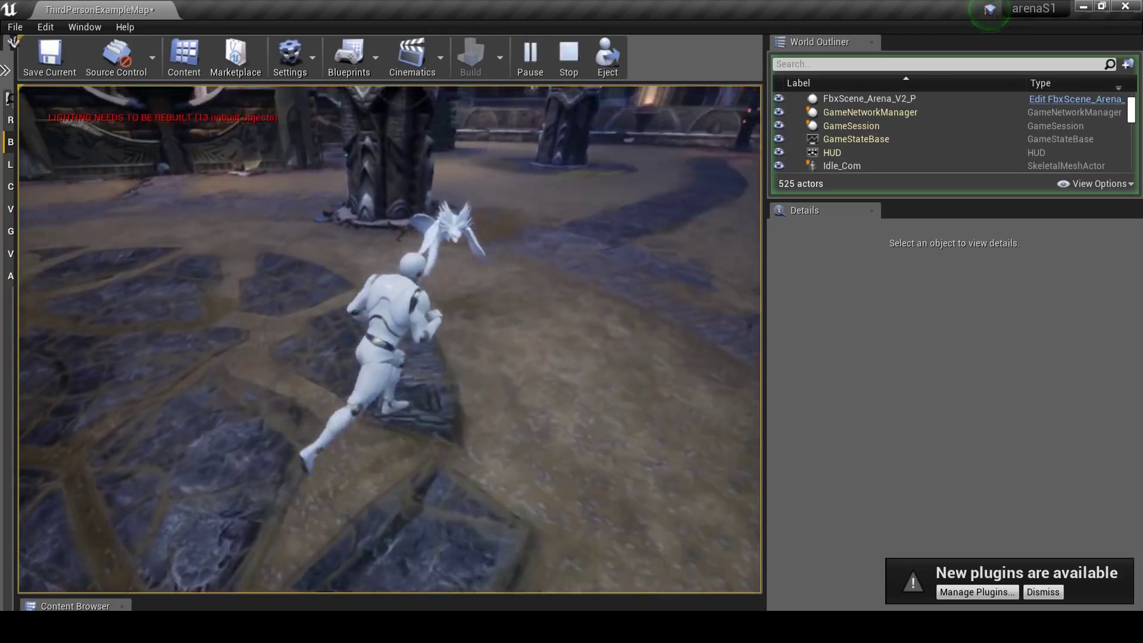
{"action": "key", "text": "w"}
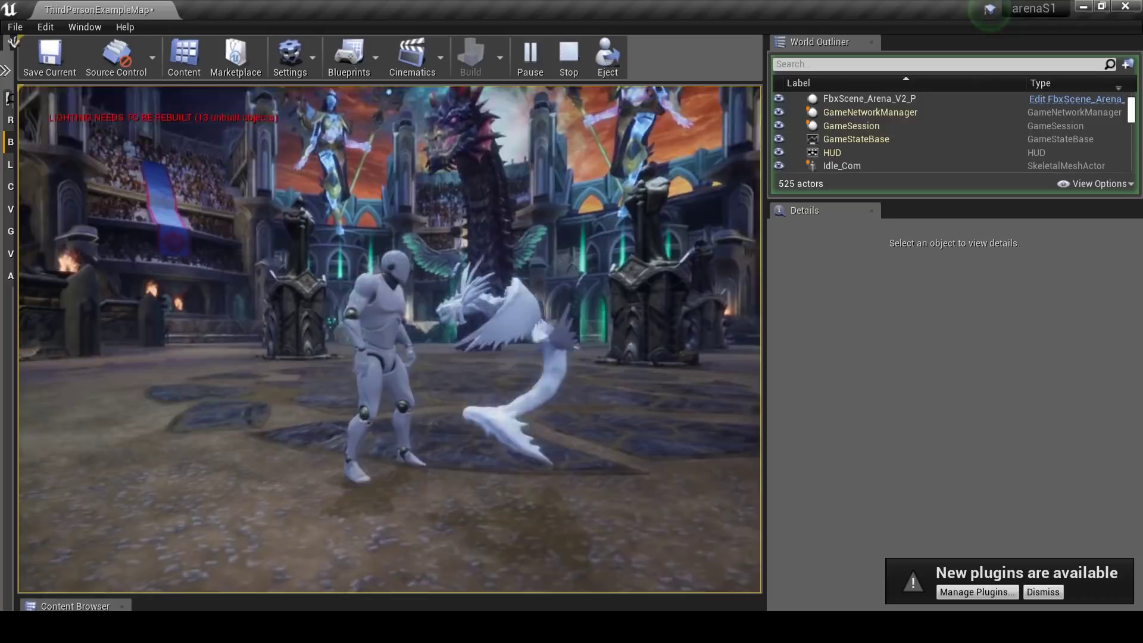
Move the character around the Kukulkan model to view its idle animation from other sides, and stop the play session.
{"action": "key", "text": "w"}
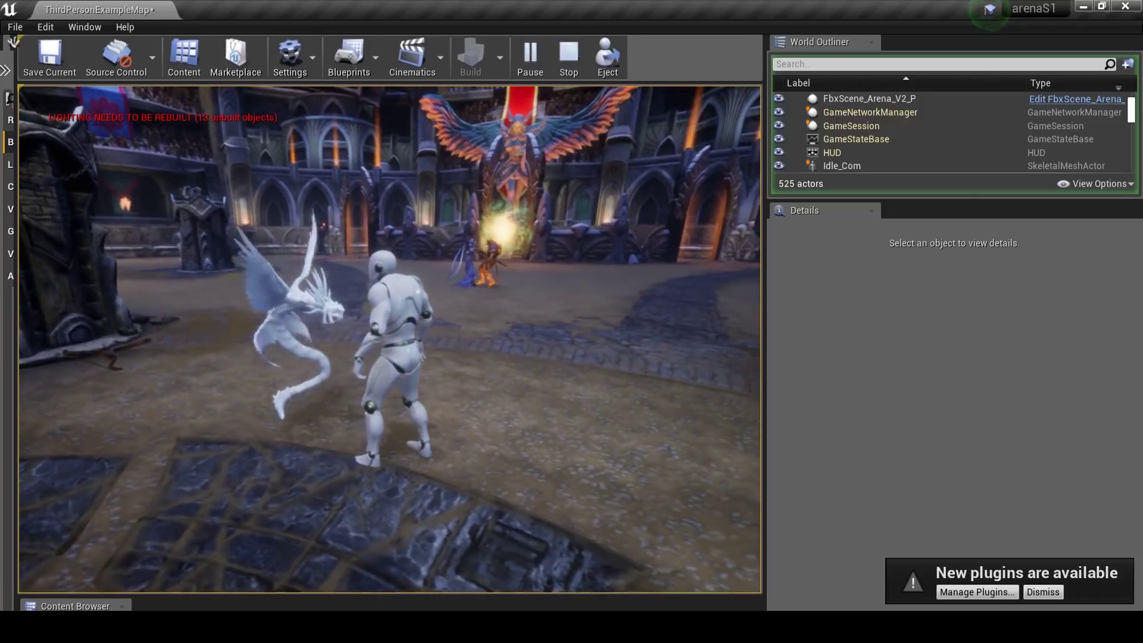
{"action": "key", "text": "Escape"}
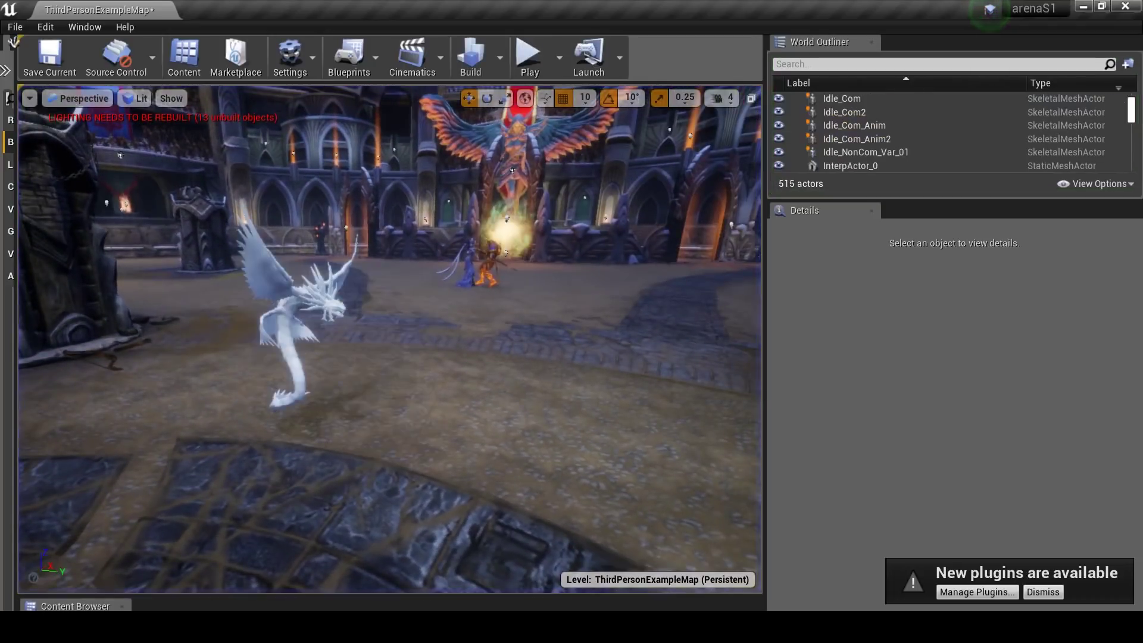
Import the Feared FBX into the Kukulkan folder as an animation only, with Import Mesh disabled and Idle_Com_Skeleton as the skeleton.
{"action": "left_click_drag", "start_coordinate": [476, 594], "coordinate": [480, 376]}
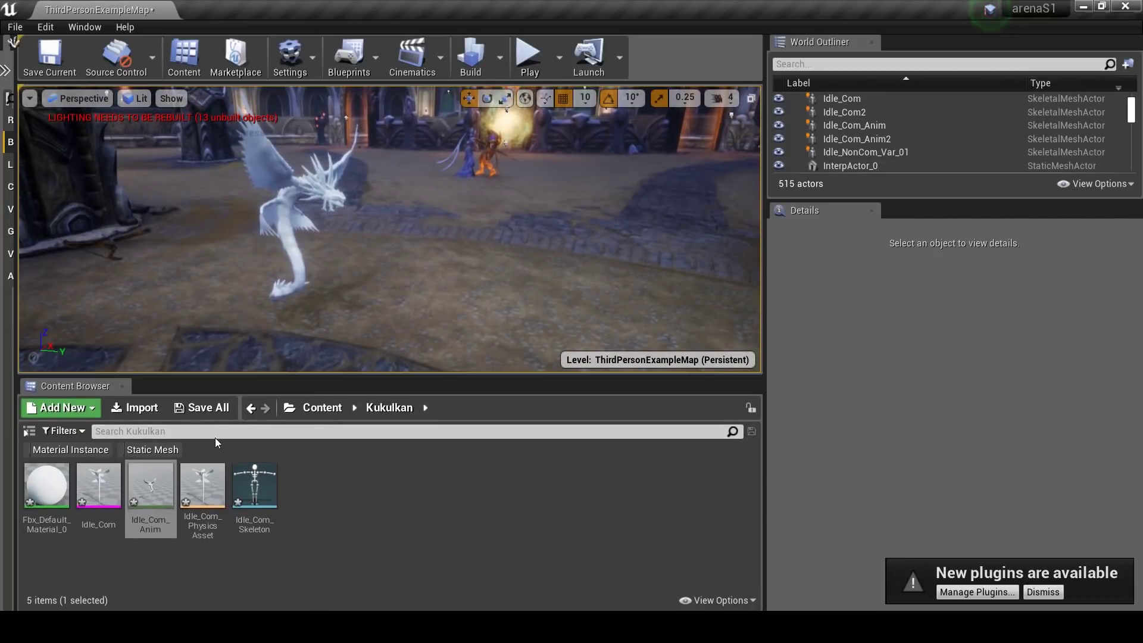
{"action": "left_click", "coordinate": [143, 410]}
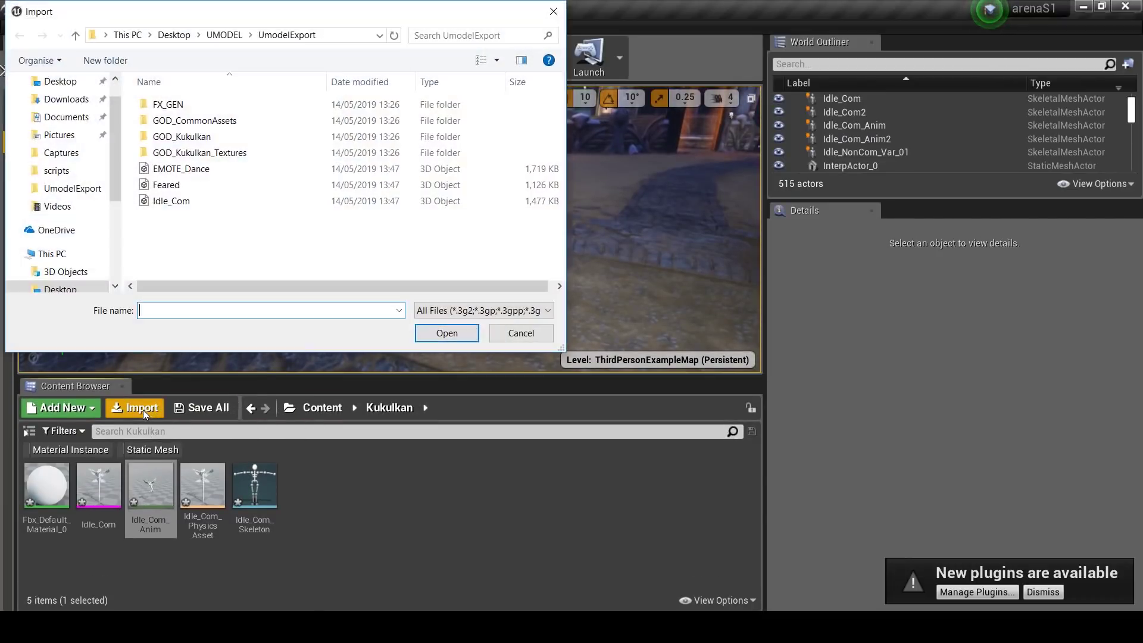
{"action": "double_click", "coordinate": [191, 184]}
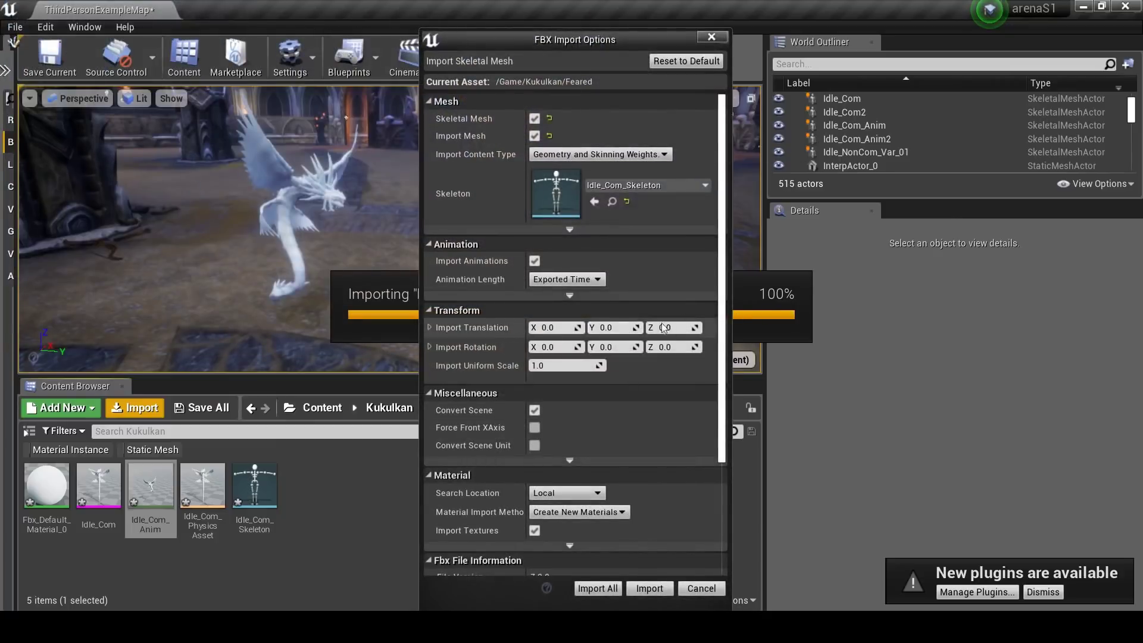
{"action": "left_click", "coordinate": [534, 137]}
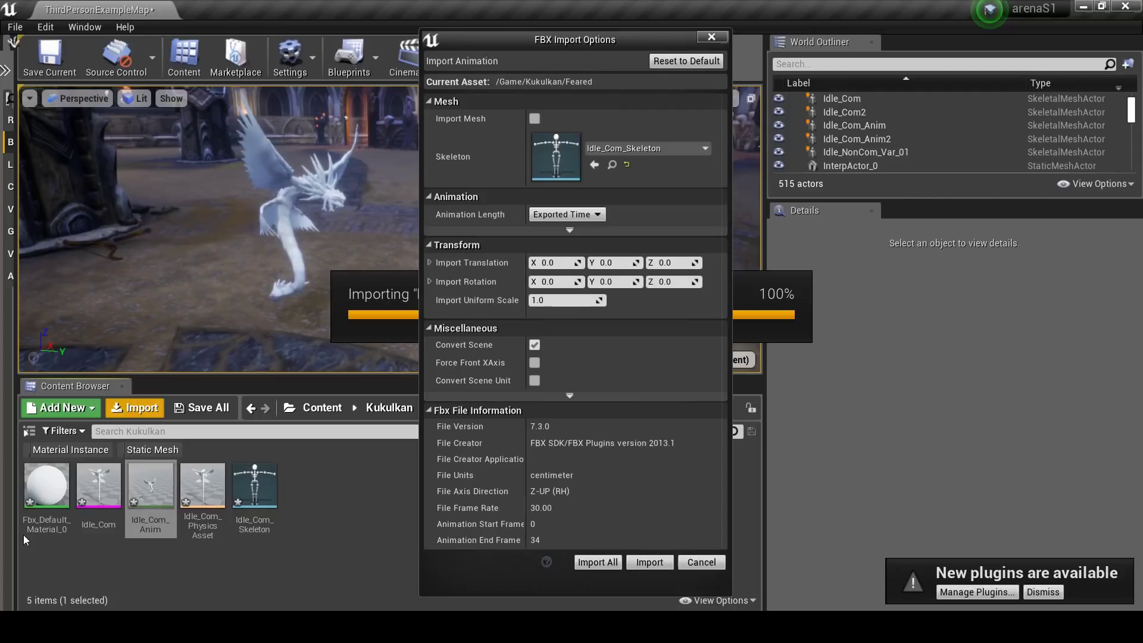
{"action": "left_click", "coordinate": [650, 562]}
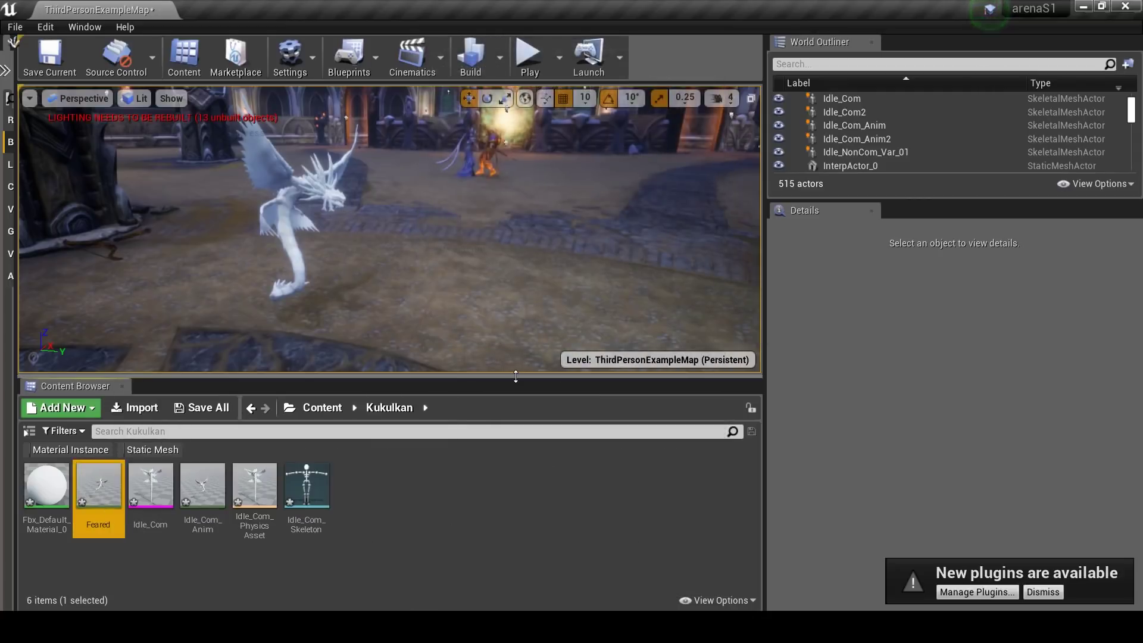
Place the Feared animation on the arena floor beside the idle Kukulkan, at about X 650, Y 40, Z 0.
{"action": "mouse_move", "coordinate": [120, 512]}
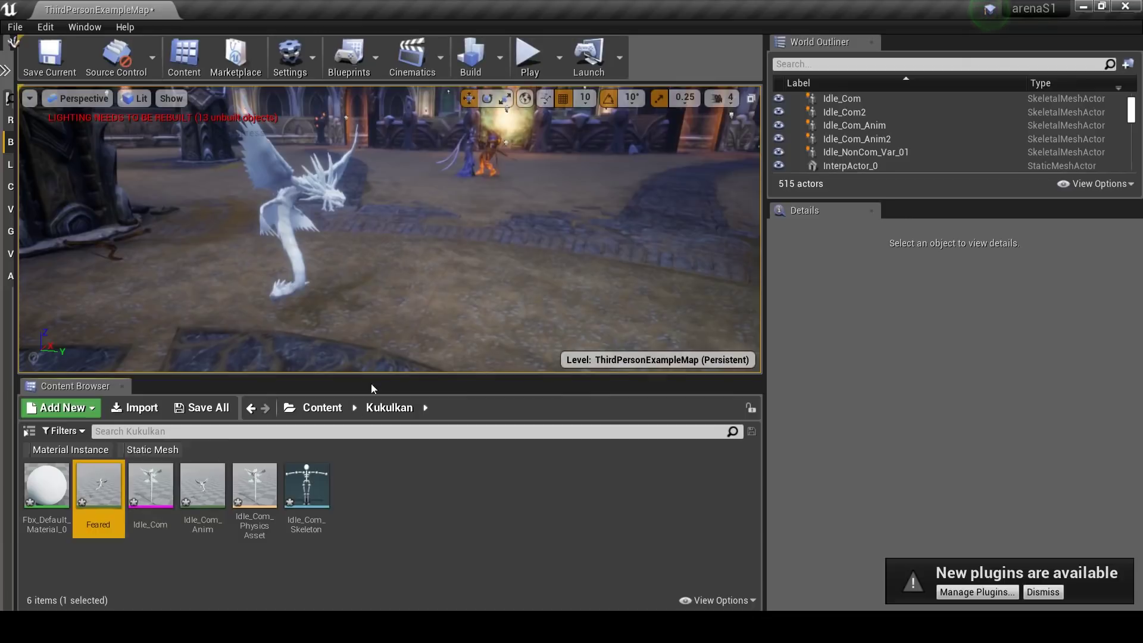
{"action": "left_click_drag", "start_coordinate": [392, 407], "coordinate": [391, 474]}
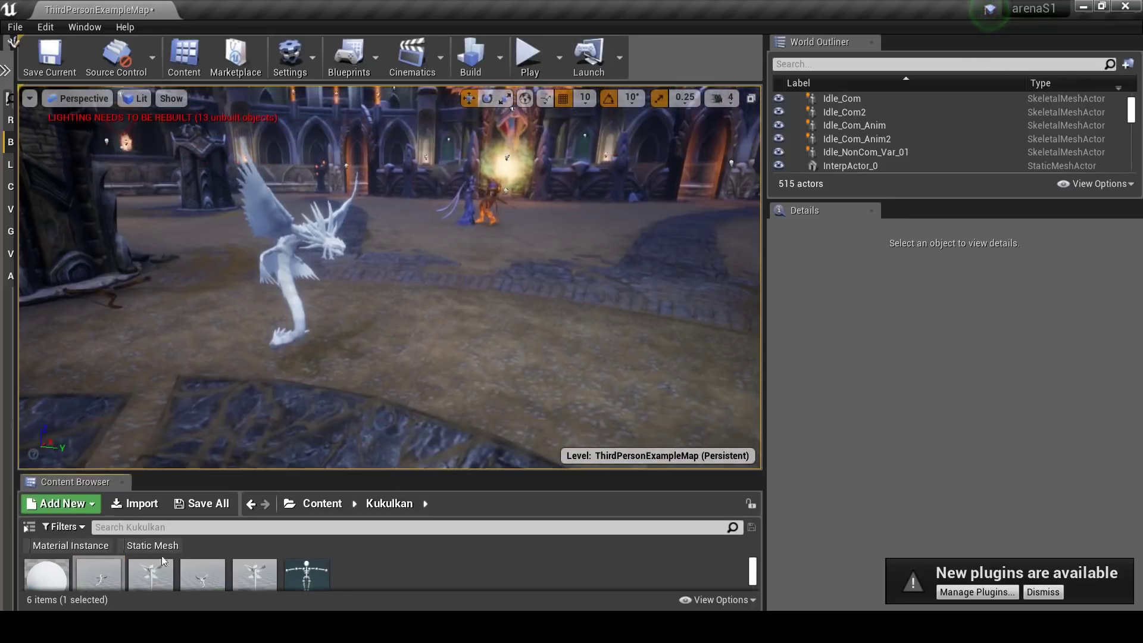
{"action": "left_click_drag", "start_coordinate": [99, 573], "coordinate": [467, 364]}
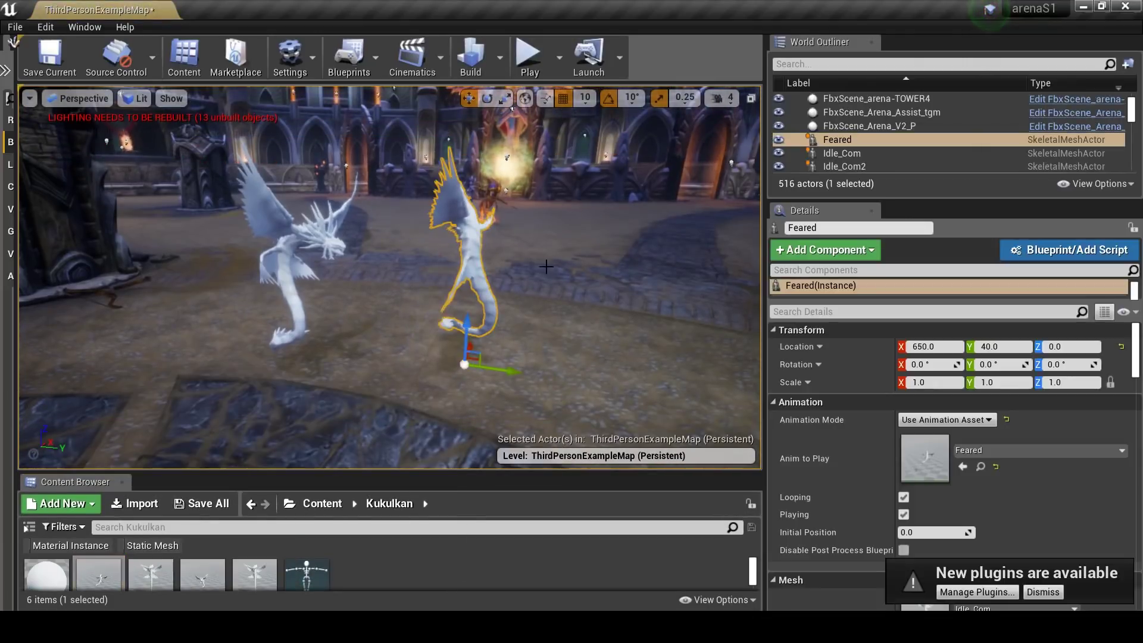
{"action": "right_click_drag", "start_coordinate": [466, 364], "coordinate": [404, 348]}
Import the EMOTE_Dance FBX as an animation only, with Import Mesh disabled and Idle_Com_Skeleton as the skeleton.
{"action": "left_click", "coordinate": [147, 509]}
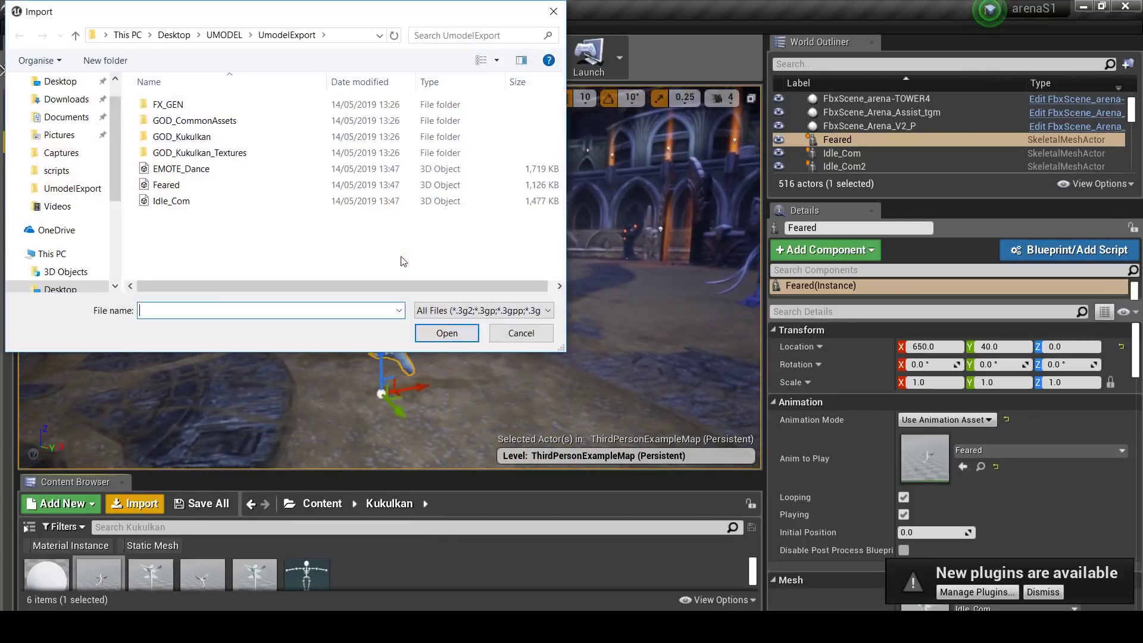
{"action": "left_click", "coordinate": [285, 168]}
{"action": "left_click", "coordinate": [447, 331]}
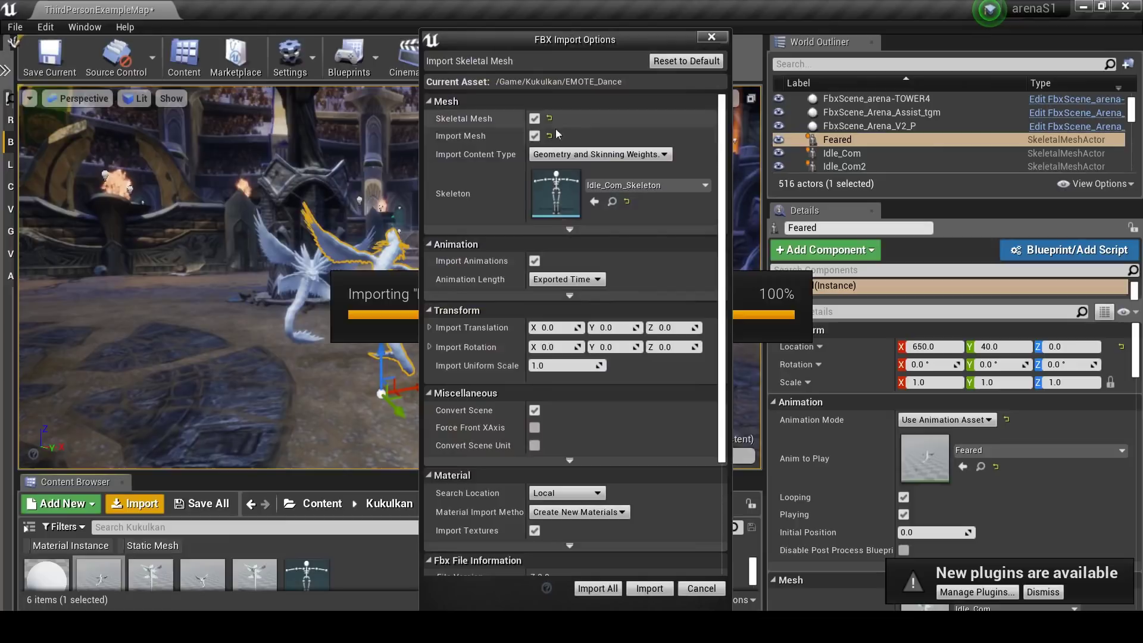
{"action": "left_click", "coordinate": [534, 119]}
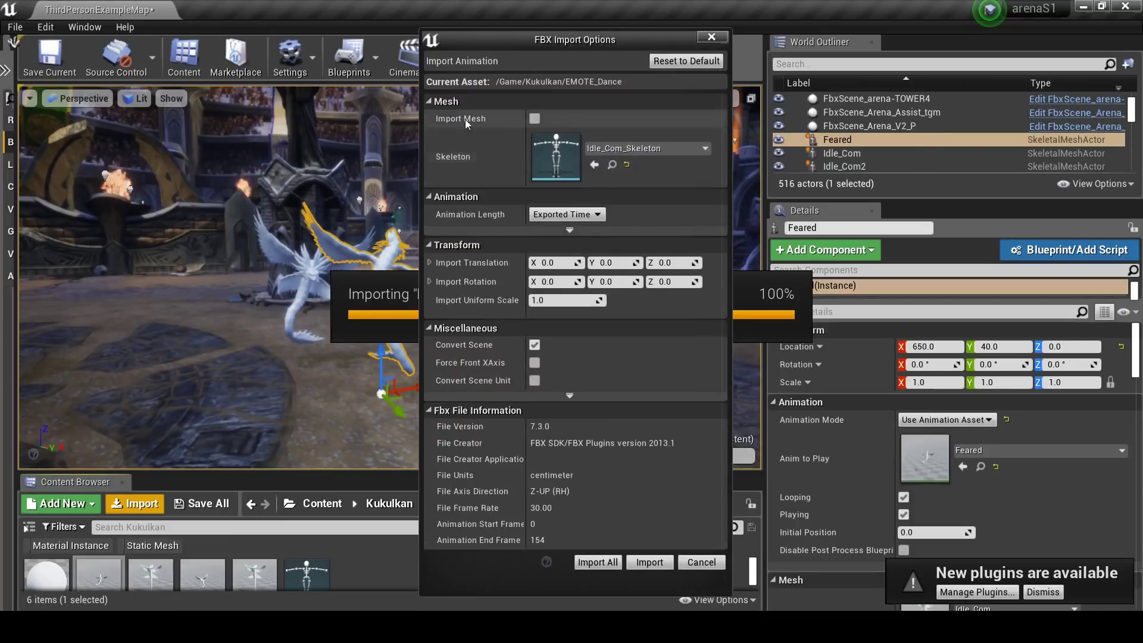
{"action": "left_click", "coordinate": [649, 562]}
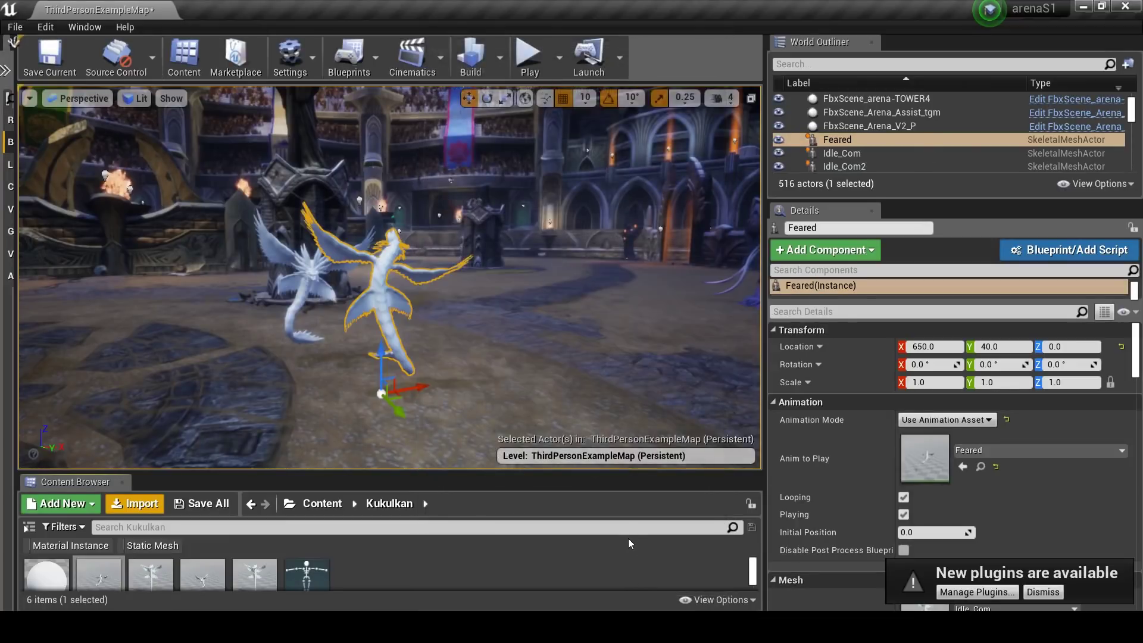
Place the EMOTE_Dance animation on the arena floor beside the Feared model, at about X 810, Y 150, Z 0.
{"action": "left_click_drag", "start_coordinate": [417, 474], "coordinate": [357, 326]}
{"action": "left_click_drag", "start_coordinate": [514, 331], "coordinate": [500, 558]}
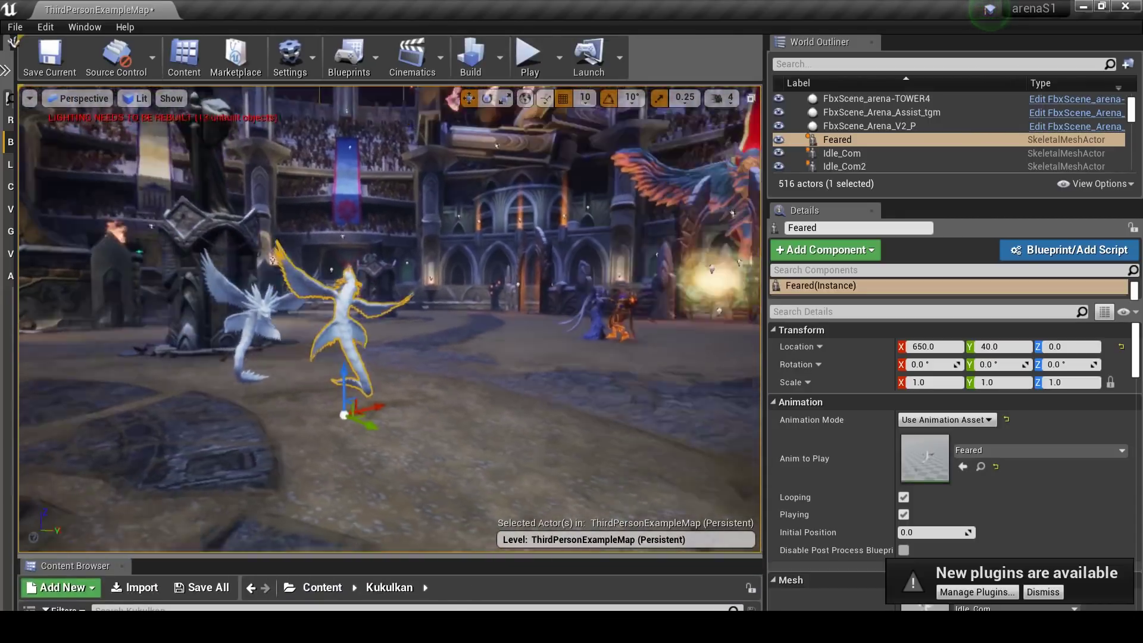
{"action": "mouse_move", "coordinate": [324, 530]}
{"action": "right_mouse_down"}
{"action": "mouse_move", "coordinate": [369, 523]}
{"action": "mouse_move", "coordinate": [298, 518]}
{"action": "mouse_move", "coordinate": [310, 500]}
{"action": "mouse_move", "coordinate": [324, 530]}
{"action": "right_mouse_up"}
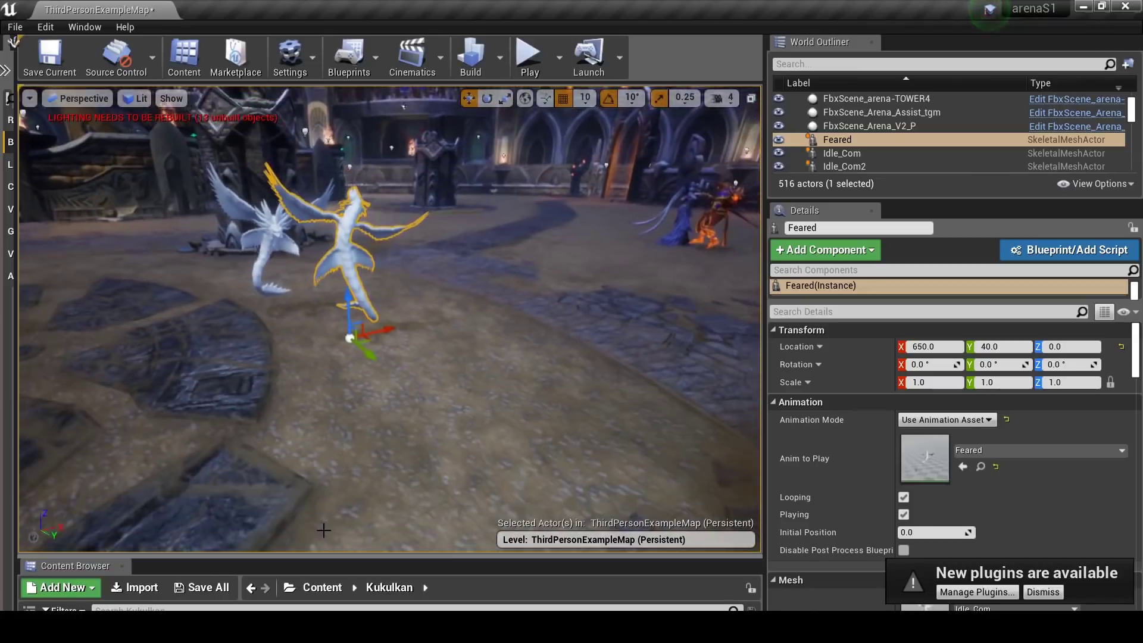
{"action": "left_click_drag", "start_coordinate": [323, 556], "coordinate": [323, 379]}
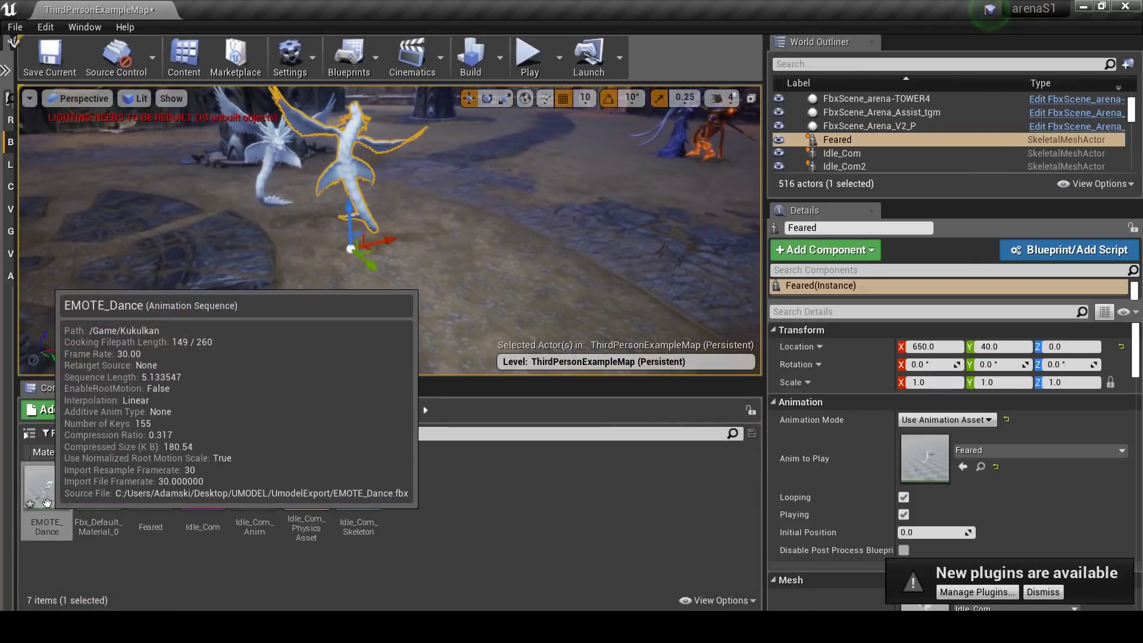
{"action": "left_click_drag", "start_coordinate": [47, 503], "coordinate": [503, 253]}
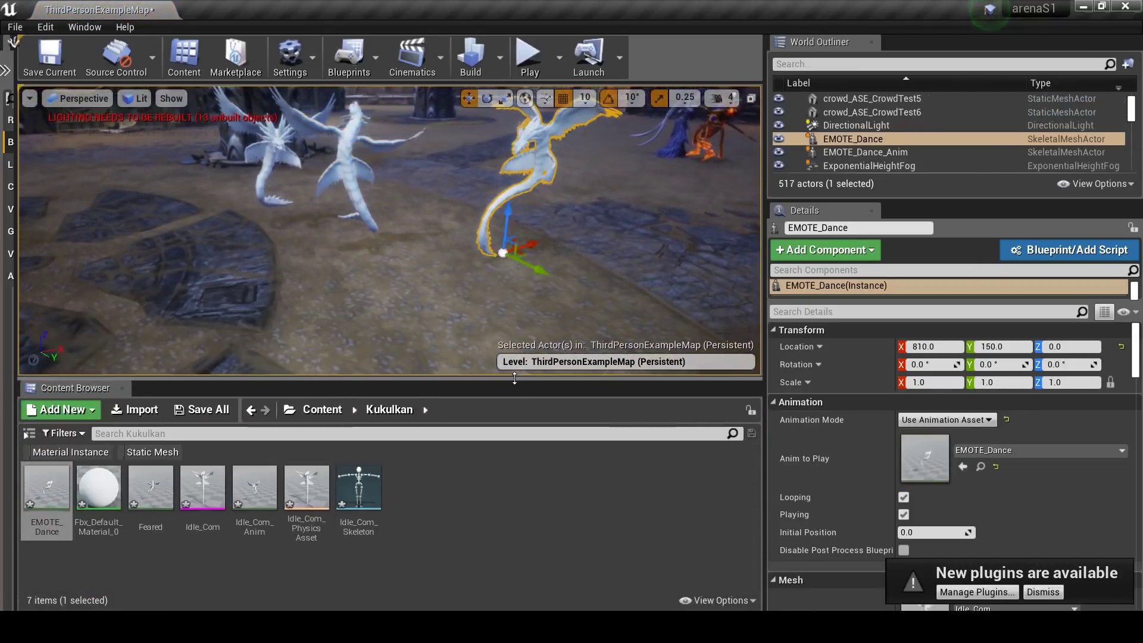
Enlarge the viewport, play the level, run the character up to the three Kukulkan models to check their animations, and stop playing.
{"action": "left_click_drag", "start_coordinate": [515, 379], "coordinate": [501, 575]}
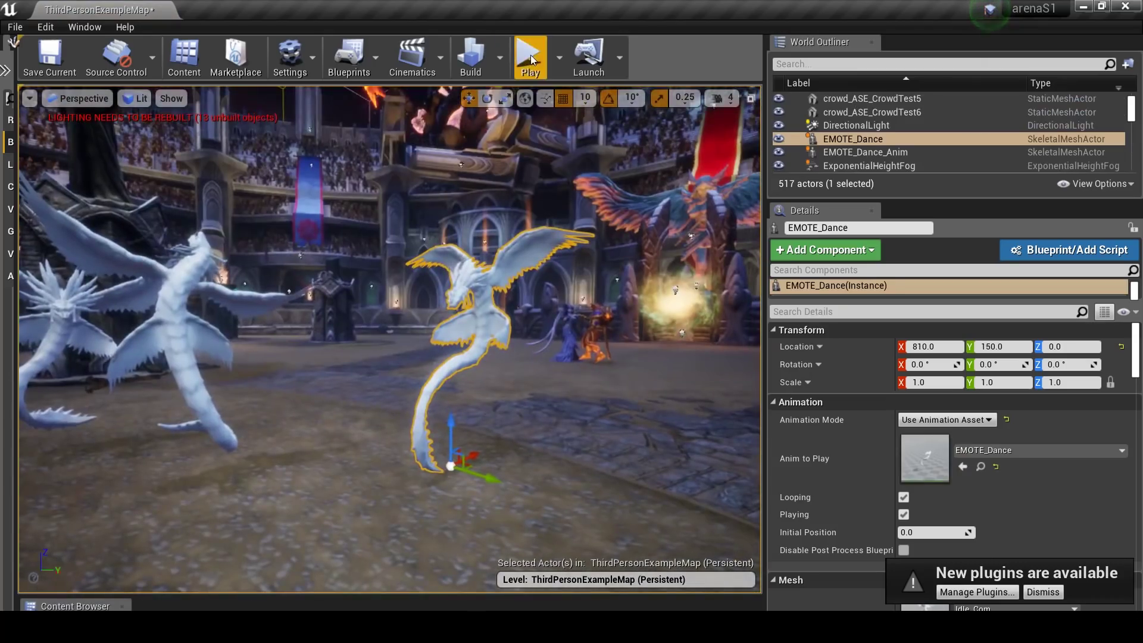
{"action": "left_click", "coordinate": [529, 57]}
{"action": "key", "text": "w"}
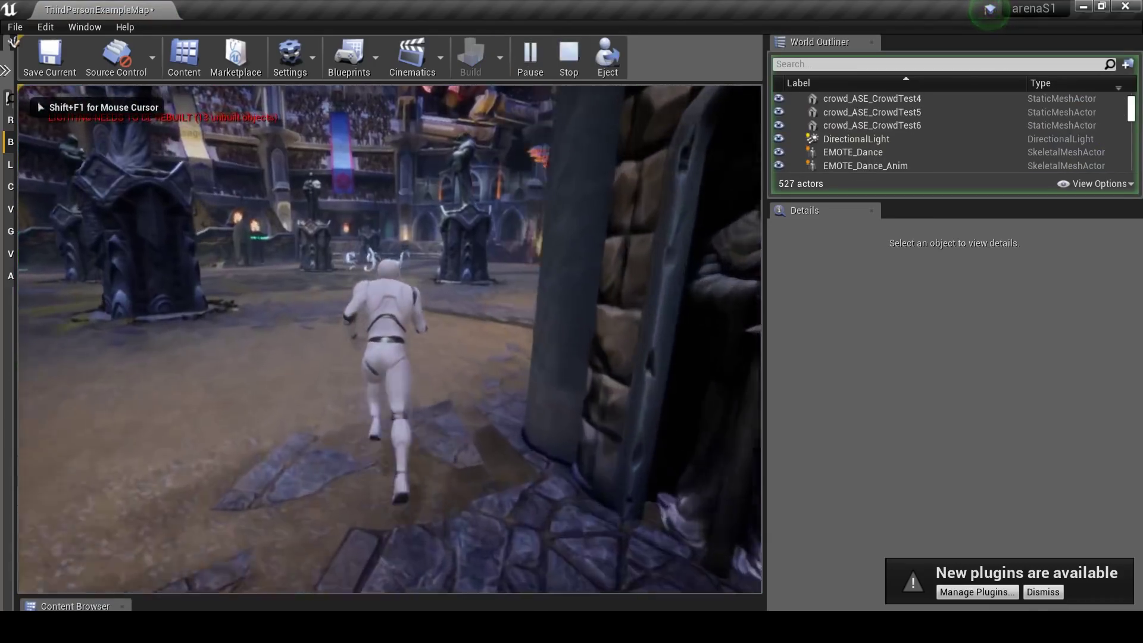
{"action": "key", "text": "w"}
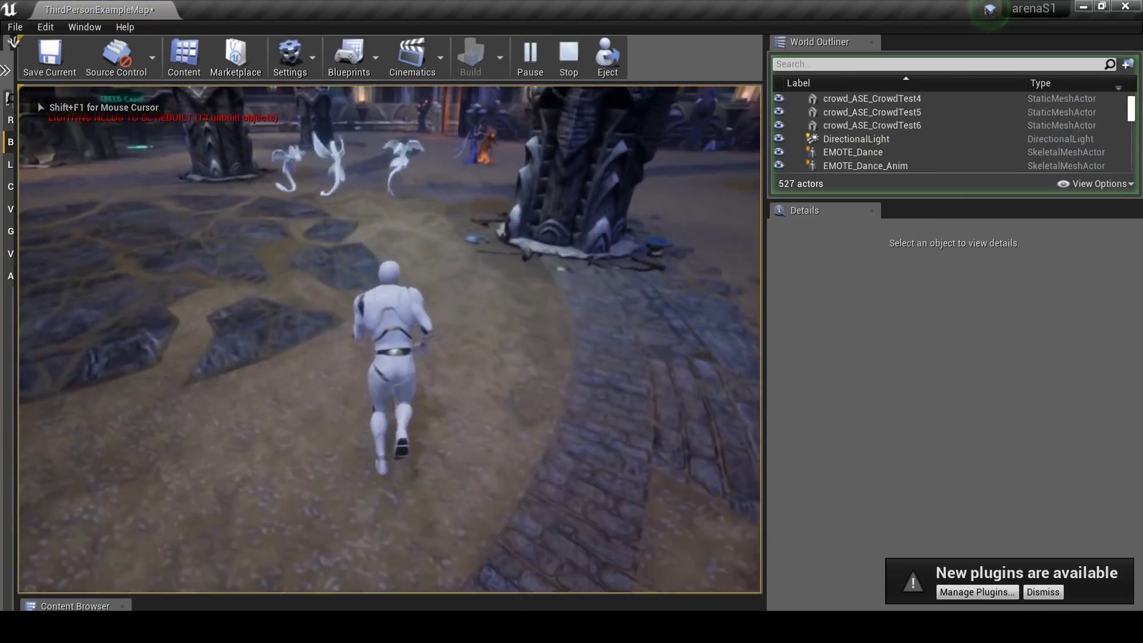
{"action": "key", "text": "w"}
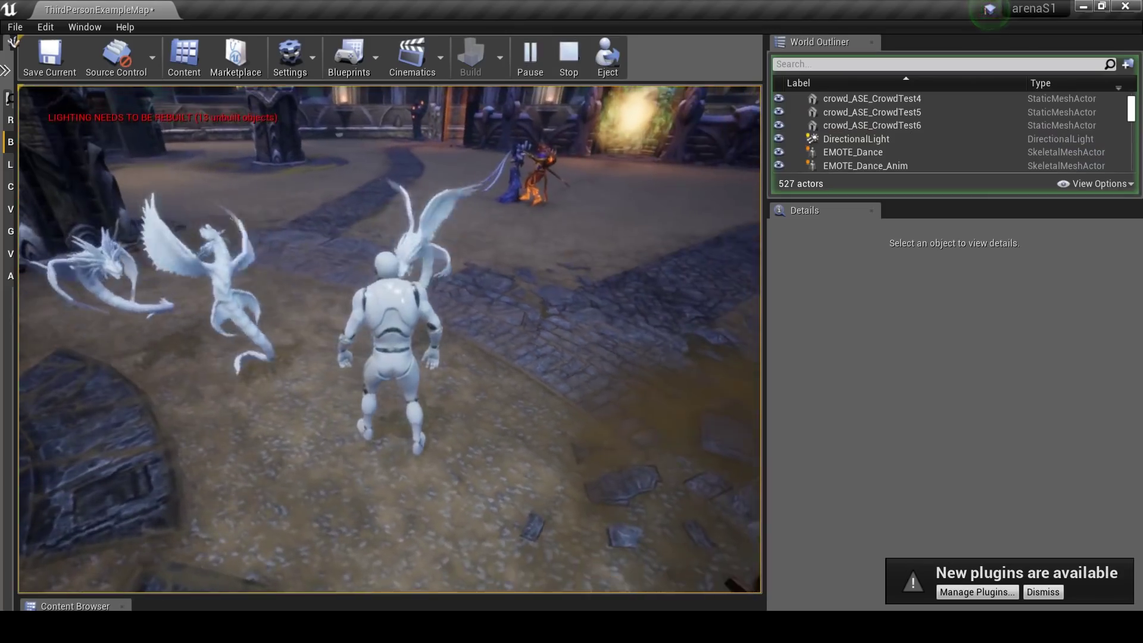
{"action": "key", "text": "w"}
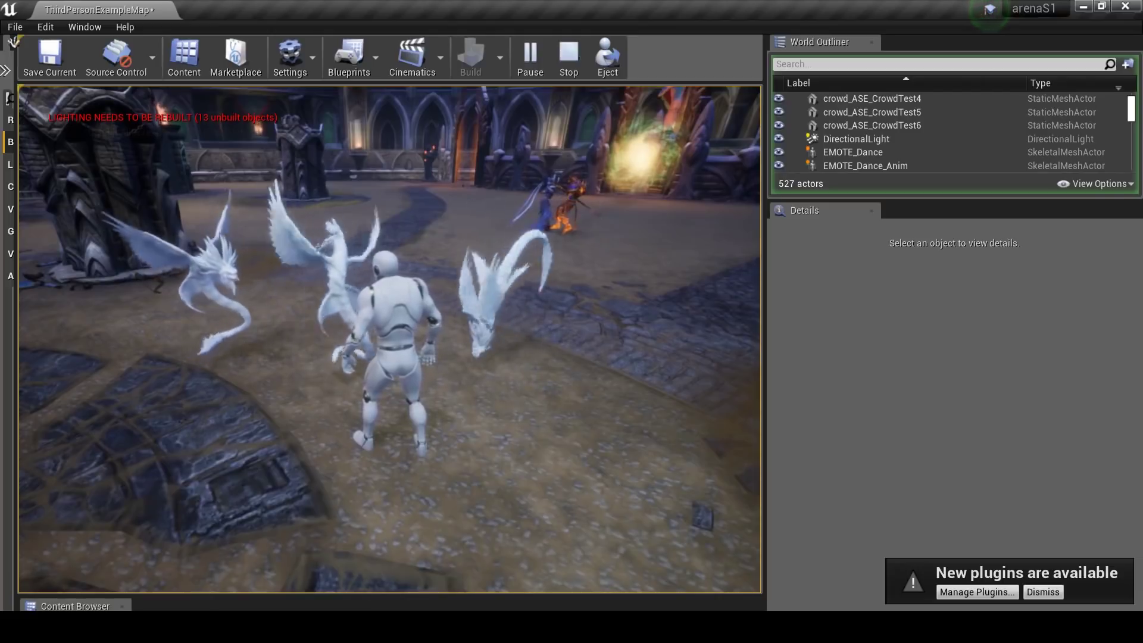
{"action": "key", "text": "Escape"}
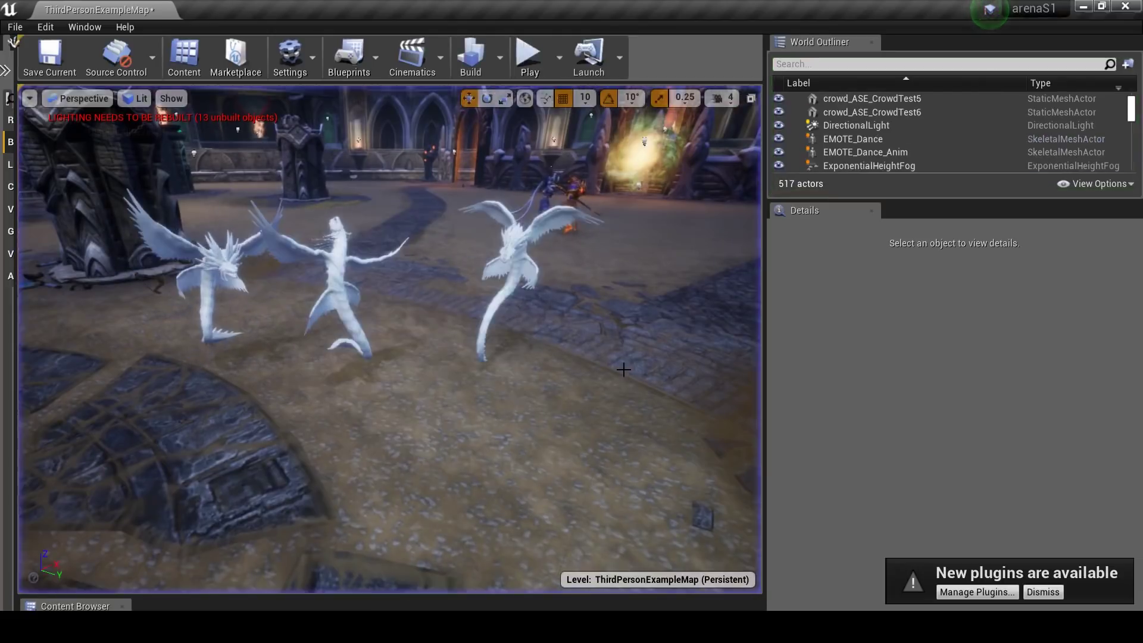
Examine the three placed Kukulkan models up close from several sides in the level viewport.
{"action": "right_click_drag", "start_coordinate": [390, 339], "coordinate": [426, 338]}
{"action": "scroll", "coordinate": [461, 345], "scroll_direction": "up", "scroll_amount": 3}
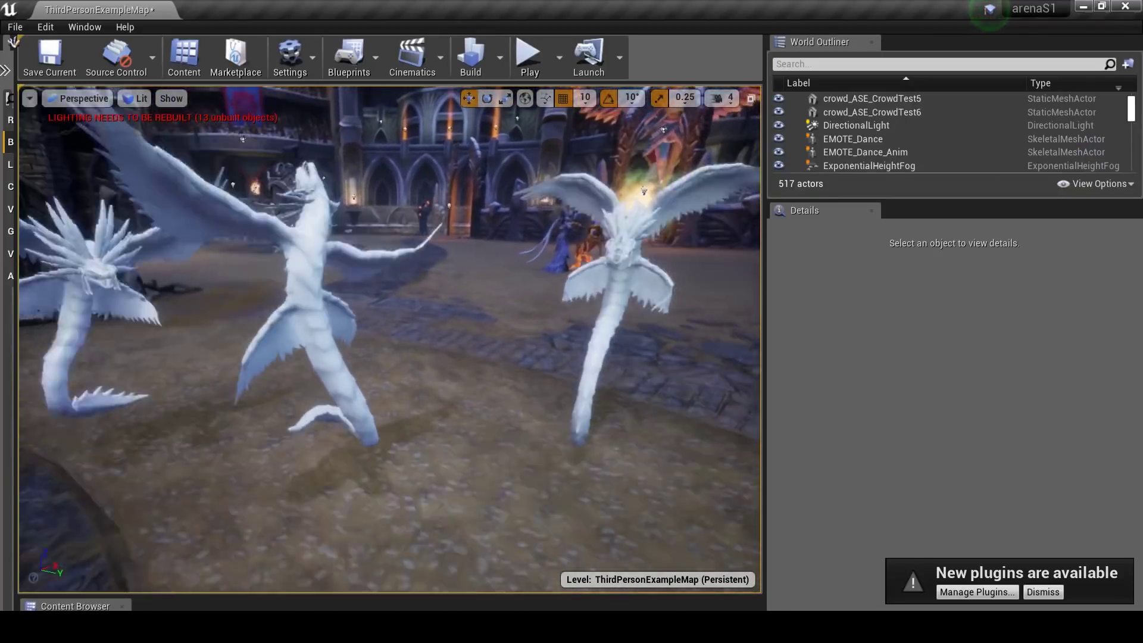
{"action": "scroll", "coordinate": [461, 345], "scroll_direction": "down", "scroll_amount": 3}
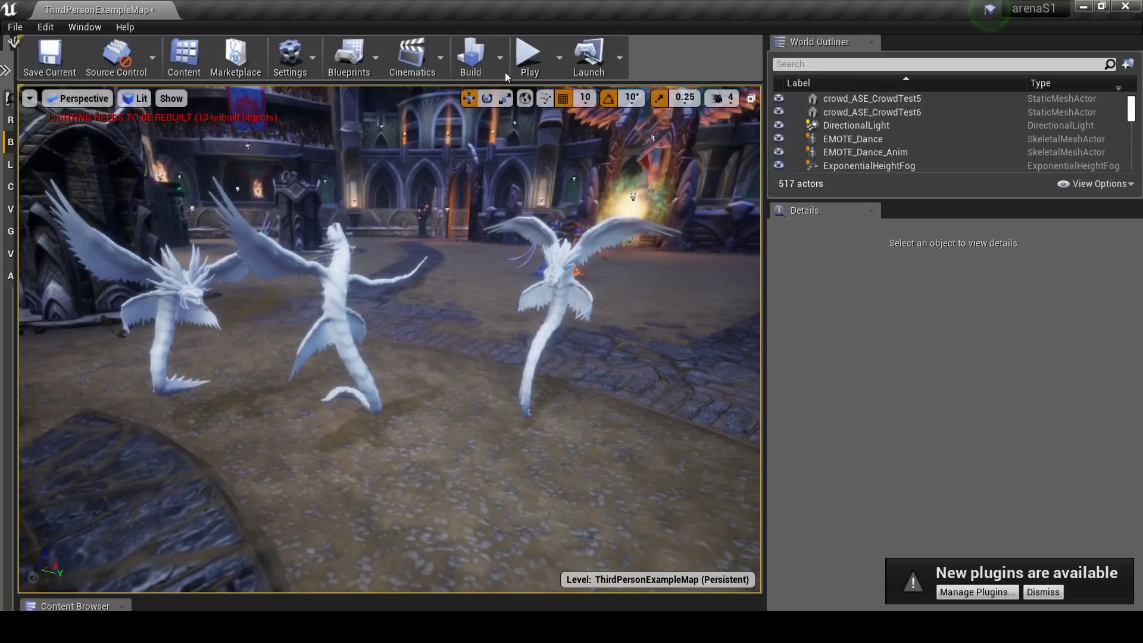
{"action": "left_click", "coordinate": [441, 60]}
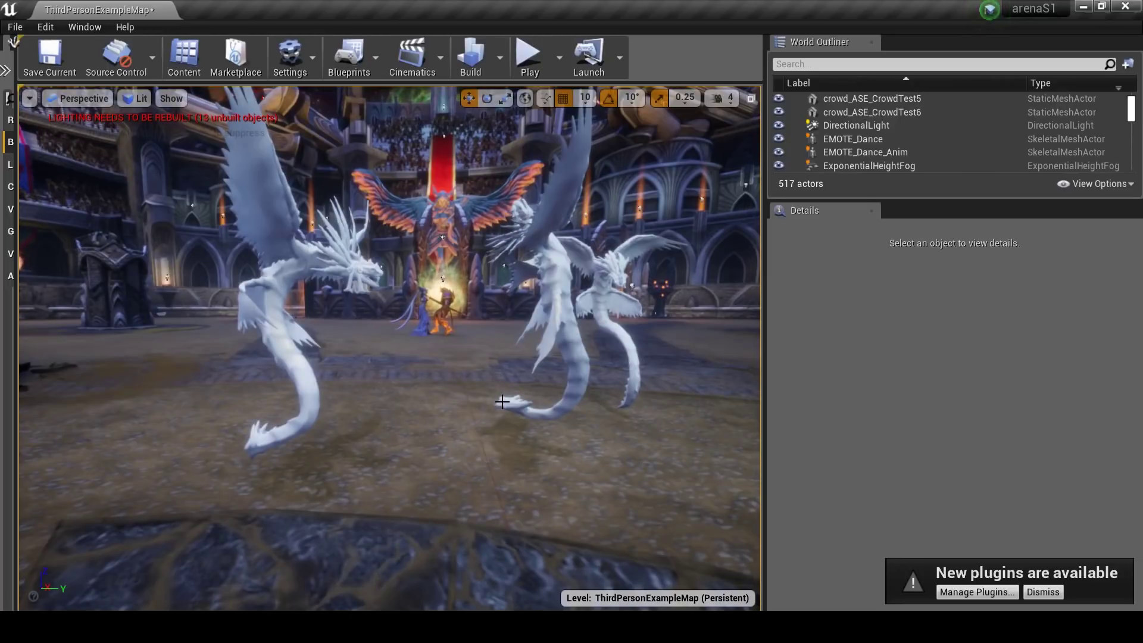
{"action": "key", "text": "d"}
{"action": "mouse_move", "coordinate": [502, 390]}
{"action": "right_mouse_down"}
{"action": "mouse_move", "coordinate": [429, 390]}
{"action": "mouse_move", "coordinate": [434, 417]}
{"action": "mouse_move", "coordinate": [434, 395]}
{"action": "mouse_move", "coordinate": [398, 426]}
{"action": "mouse_move", "coordinate": [518, 396]}
{"action": "mouse_move", "coordinate": [500, 393]}
{"action": "right_mouse_up"}
{"action": "key", "text": "w"}
{"action": "key", "text": "s"}
{"action": "key", "text": "w"}
{"action": "key", "text": "s"}
{"action": "key", "text": "a"}
{"action": "key", "text": "s"}
{"action": "key", "text": "w"}
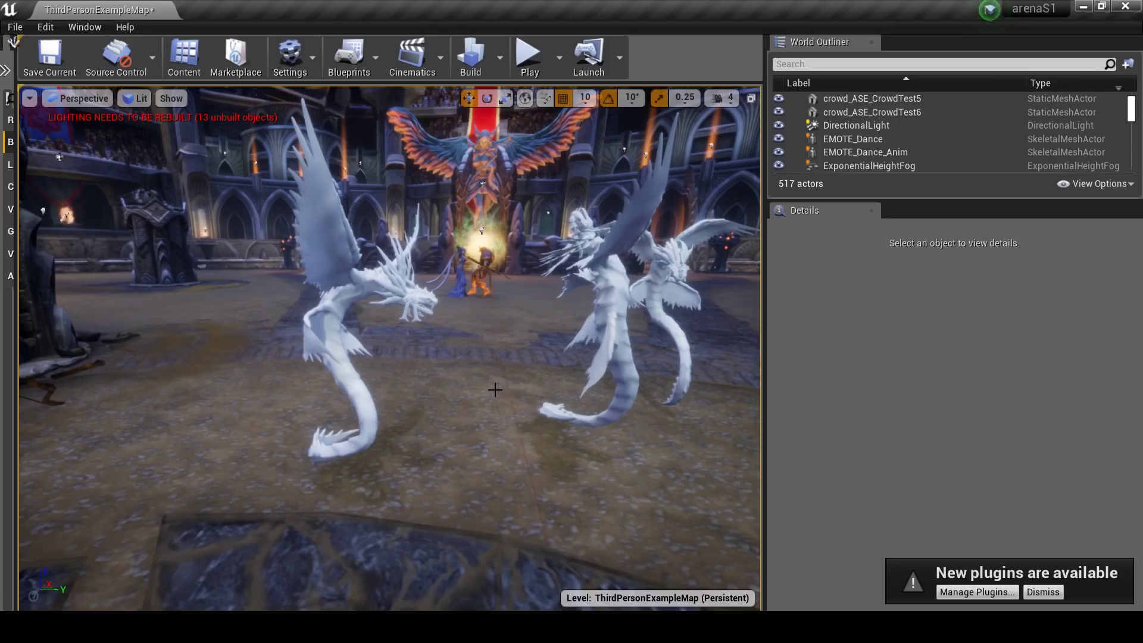
{"action": "key", "text": "d"}
{"action": "right_click_drag", "start_coordinate": [501, 387], "coordinate": [351, 363]}
{"action": "key", "text": "w"}
{"action": "key", "text": "s"}
{"action": "key", "text": "s"}
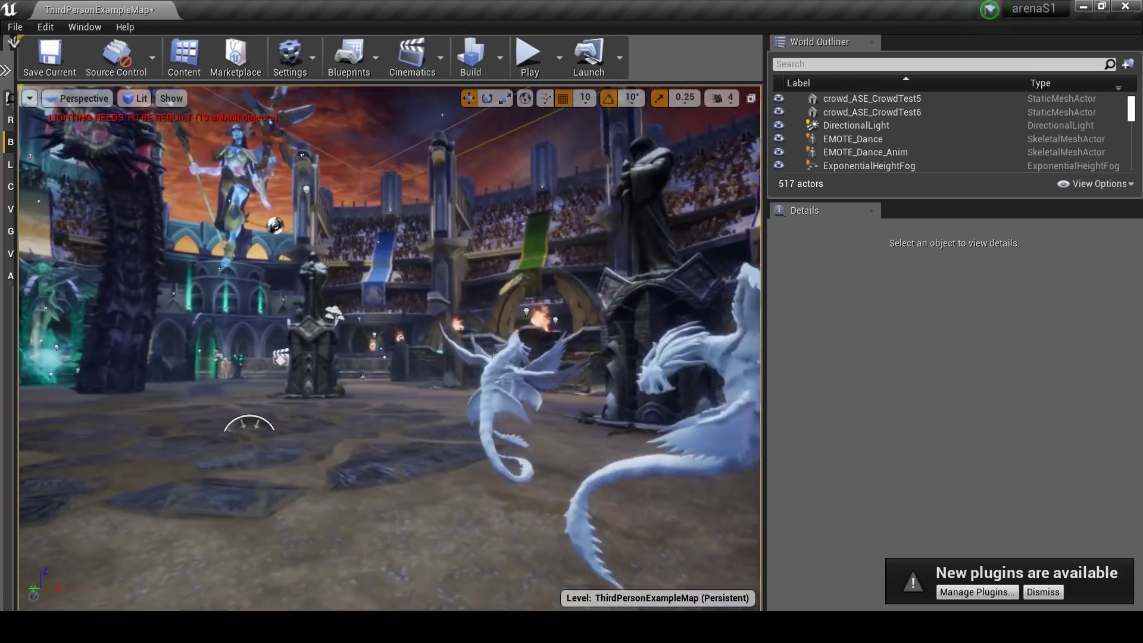
{"action": "left_click_drag", "start_coordinate": [494, 363], "coordinate": [486, 365]}
{"action": "right_click_drag", "start_coordinate": [485, 364], "coordinate": [696, 357]}
{"action": "key", "text": "a"}
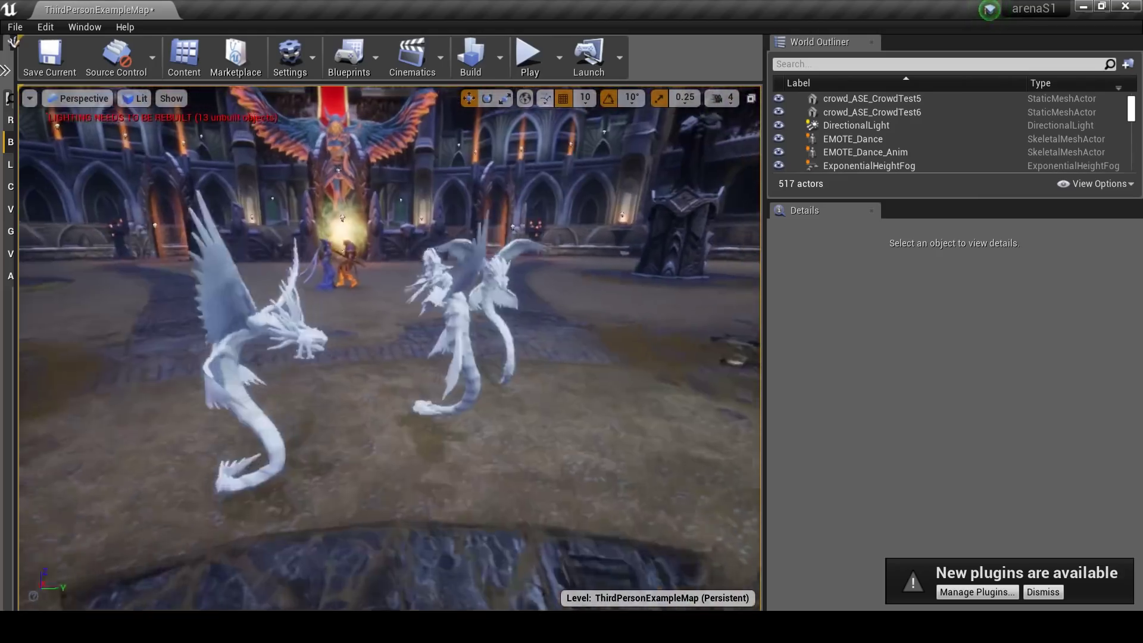
{"action": "right_click_drag", "start_coordinate": [494, 357], "coordinate": [417, 351]}
{"action": "key", "text": "s"}
{"action": "key", "text": "d"}
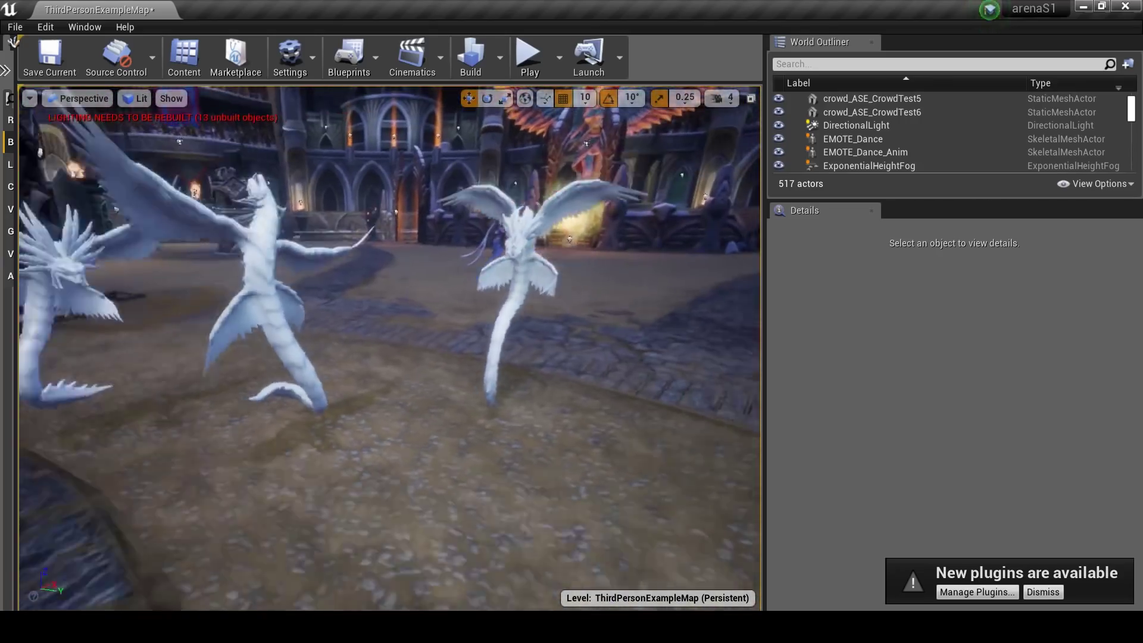
Inspect the two characters near the glowing portal, and view the three Kukulkan models from behind across the arena.
{"action": "key", "text": "s"}
{"action": "mouse_move", "coordinate": [416, 352]}
{"action": "right_mouse_down"}
{"action": "mouse_move", "coordinate": [421, 295]}
{"action": "mouse_move", "coordinate": [417, 339]}
{"action": "right_mouse_up"}
{"action": "key", "text": "w"}
{"action": "key", "text": "s"}
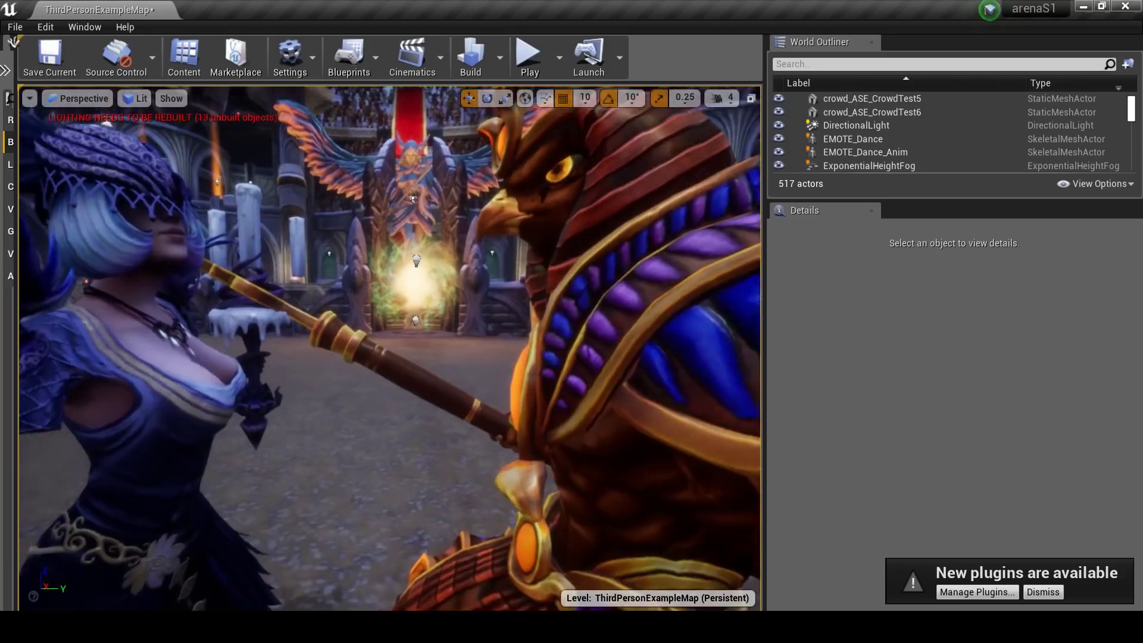
{"action": "right_click_drag", "start_coordinate": [416, 339], "coordinate": [595, 339]}
{"action": "key", "text": "w"}
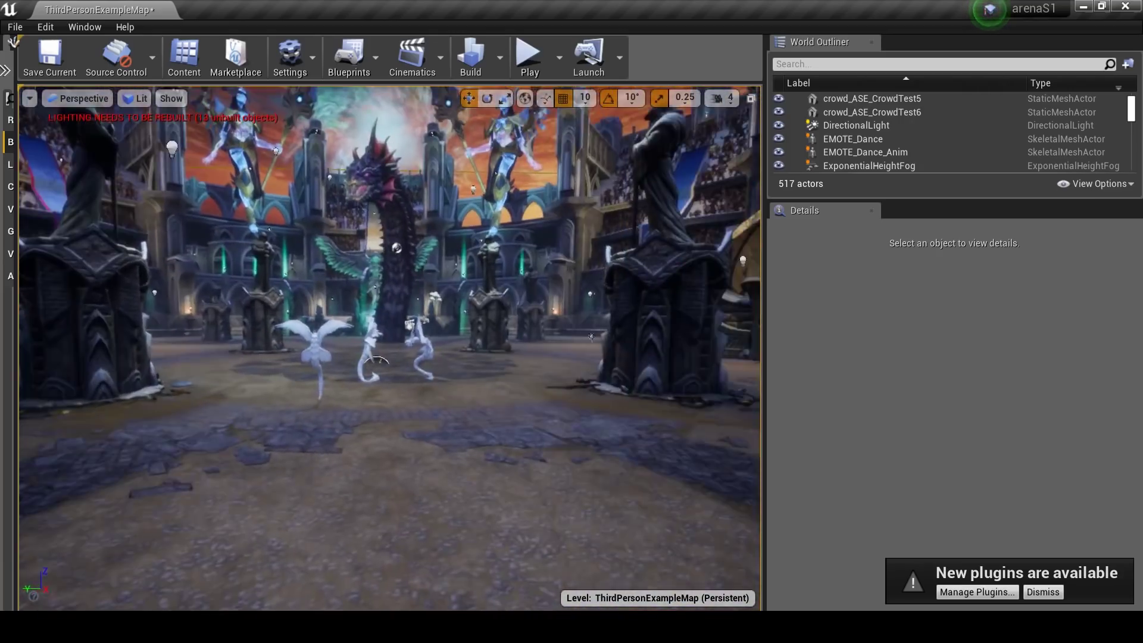
{"action": "right_click_drag", "start_coordinate": [417, 339], "coordinate": [381, 363]}
{"action": "key", "text": "w"}
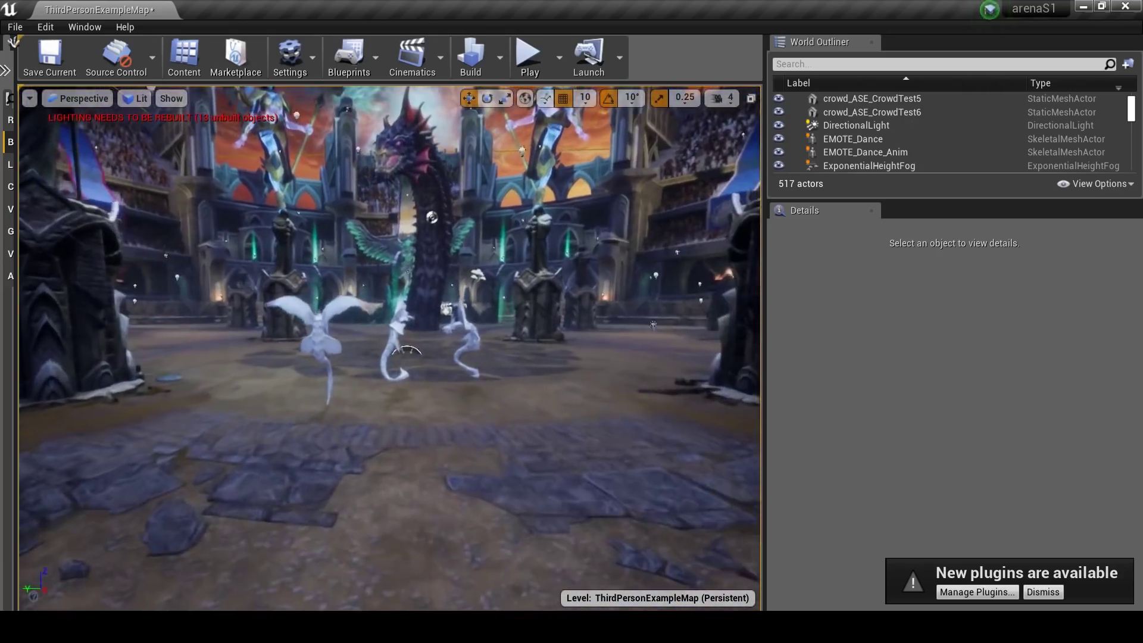
{"action": "key", "text": "w"}
{"action": "right_click_drag", "start_coordinate": [497, 390], "coordinate": [497, 389]}
{"action": "key", "text": "s"}
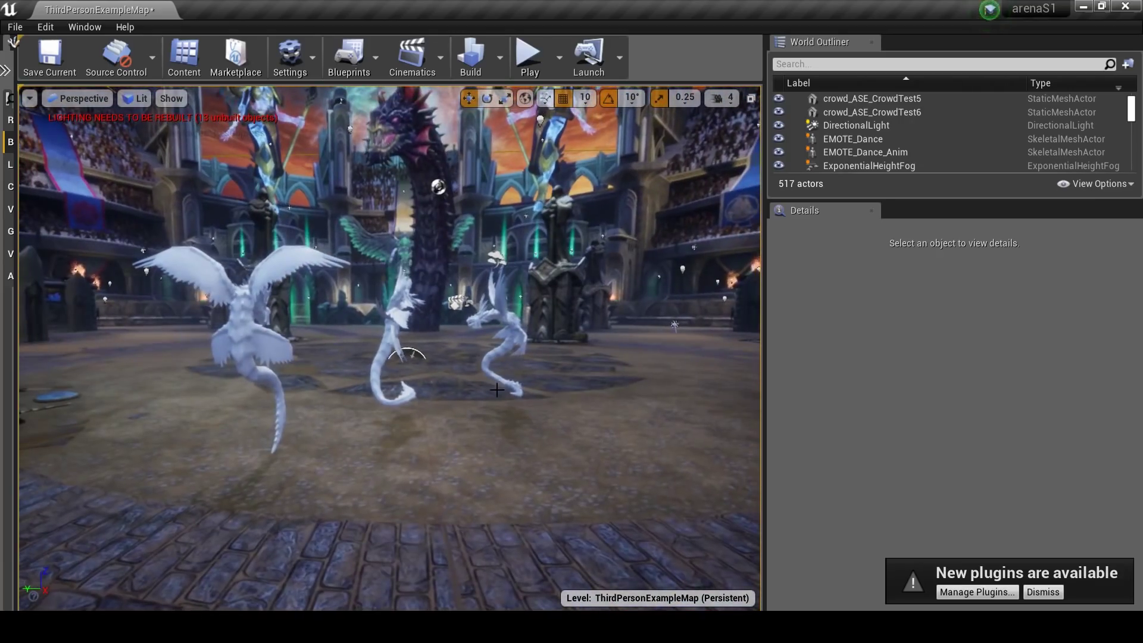